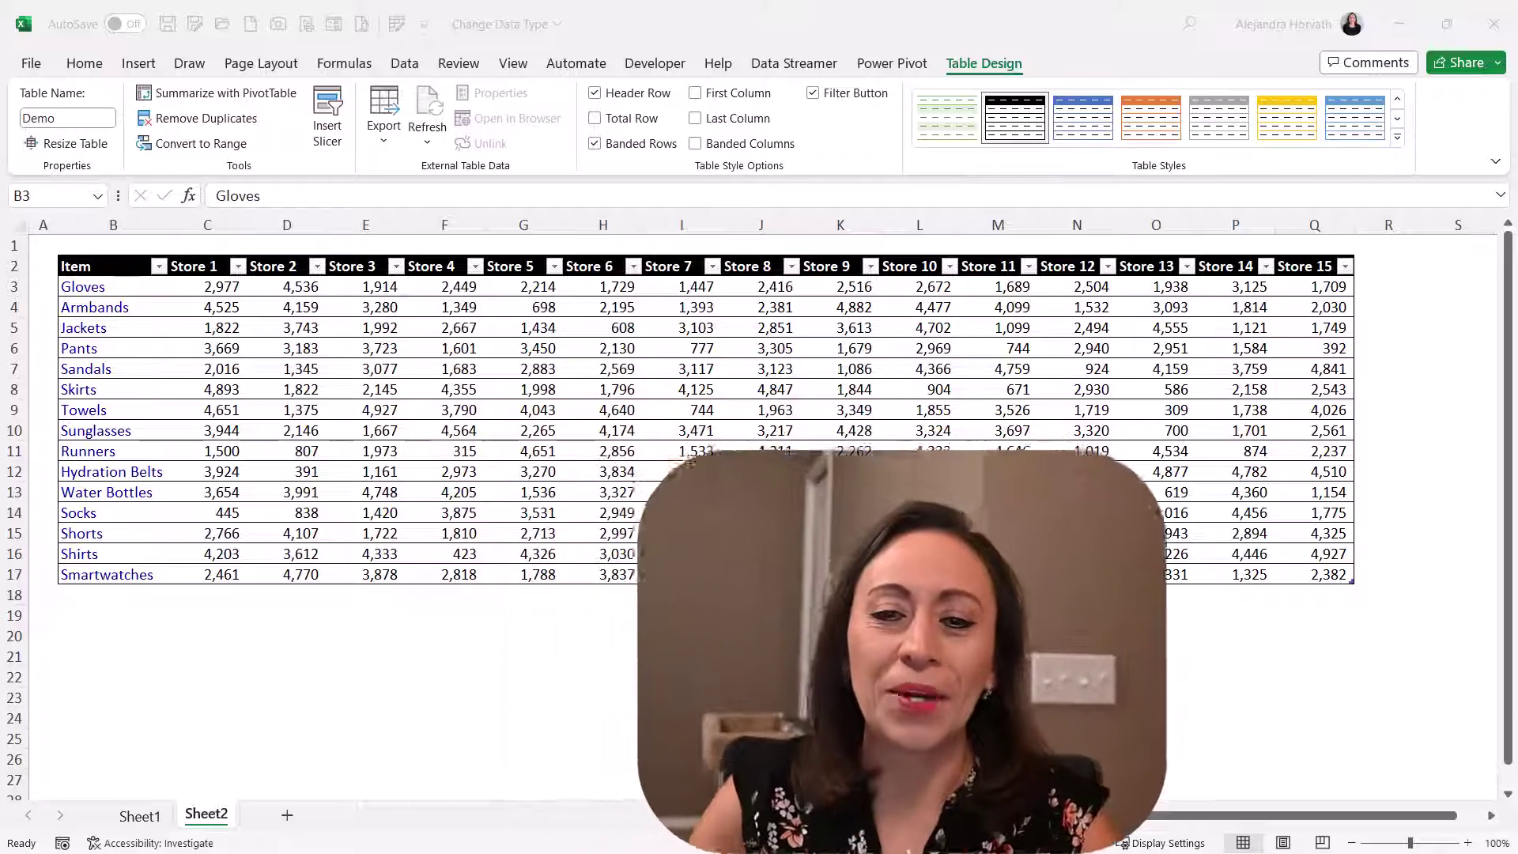
- Select the Demo table's item names, store sales figures and Store 1–15 headers
click(957, 500)
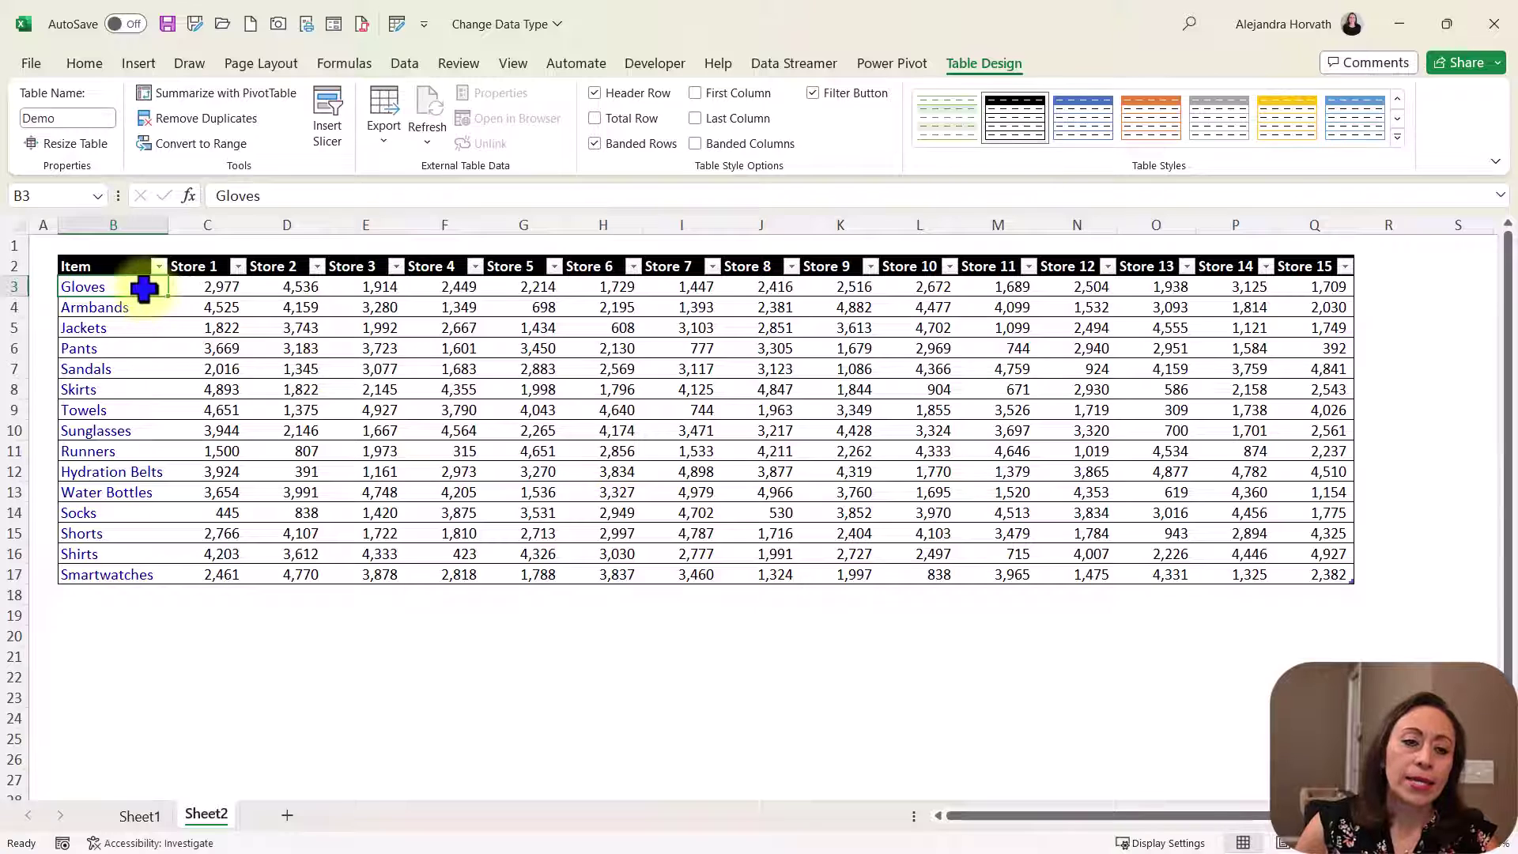
drag(145, 288, 135, 569)
drag(221, 287, 1325, 576)
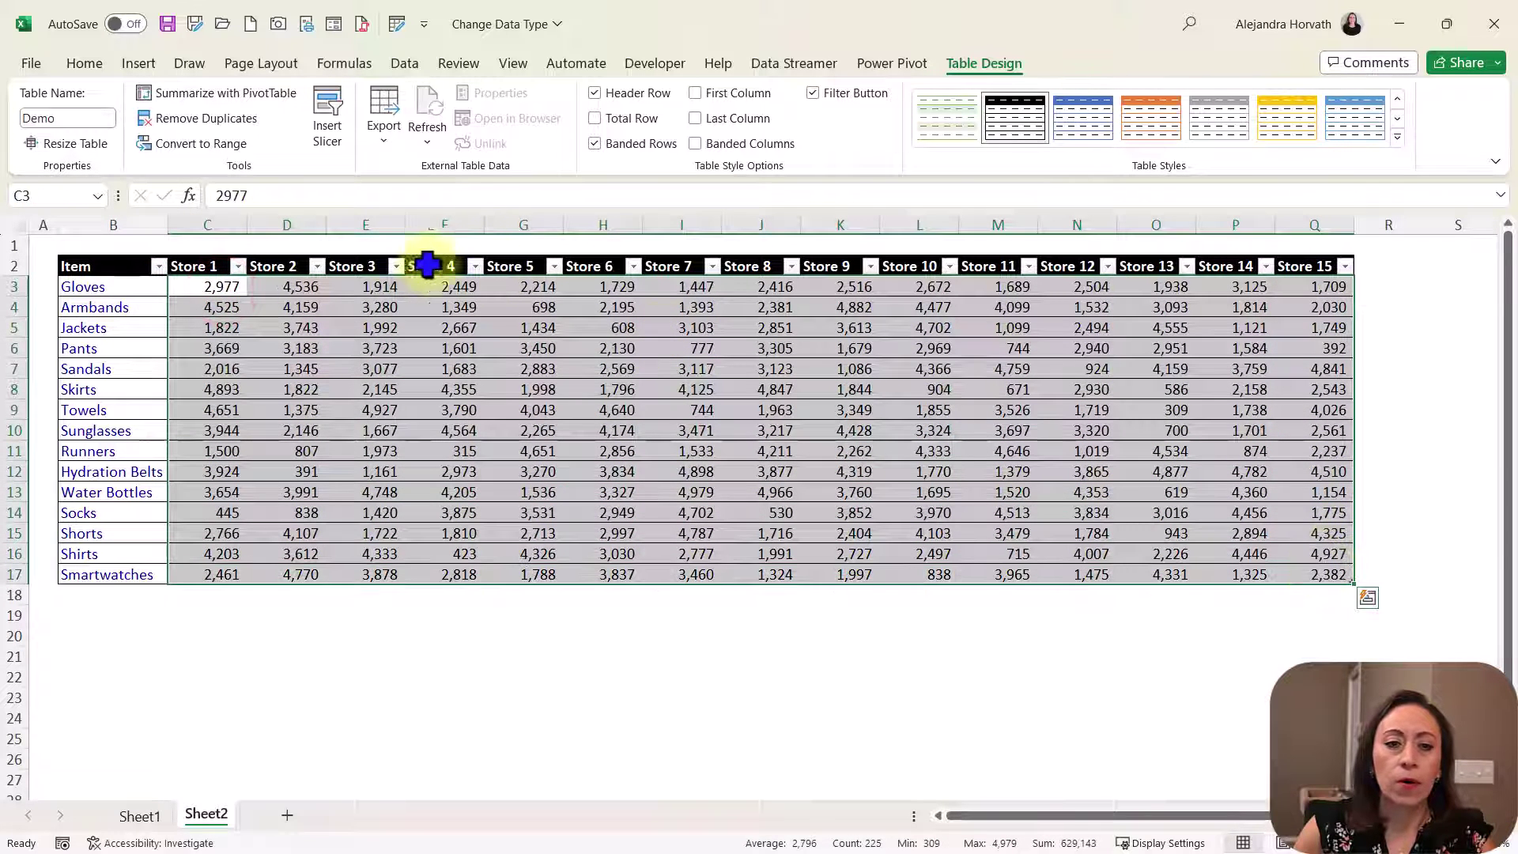
drag(208, 263, 1345, 269)
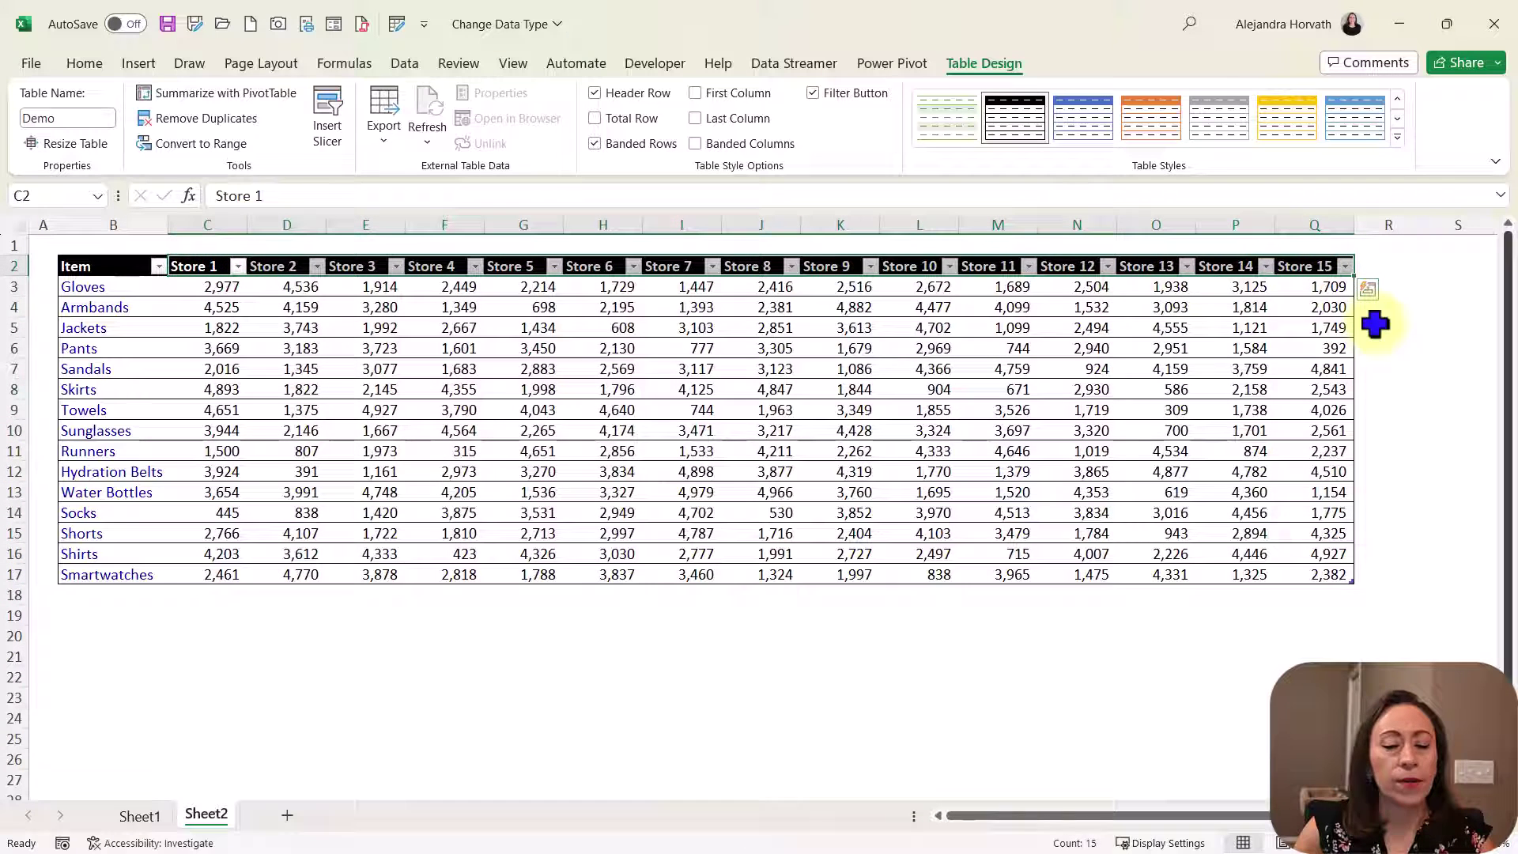
- Load the Demo table into Power Query Editor via Data > From Table/Range
right_click(349, 366)
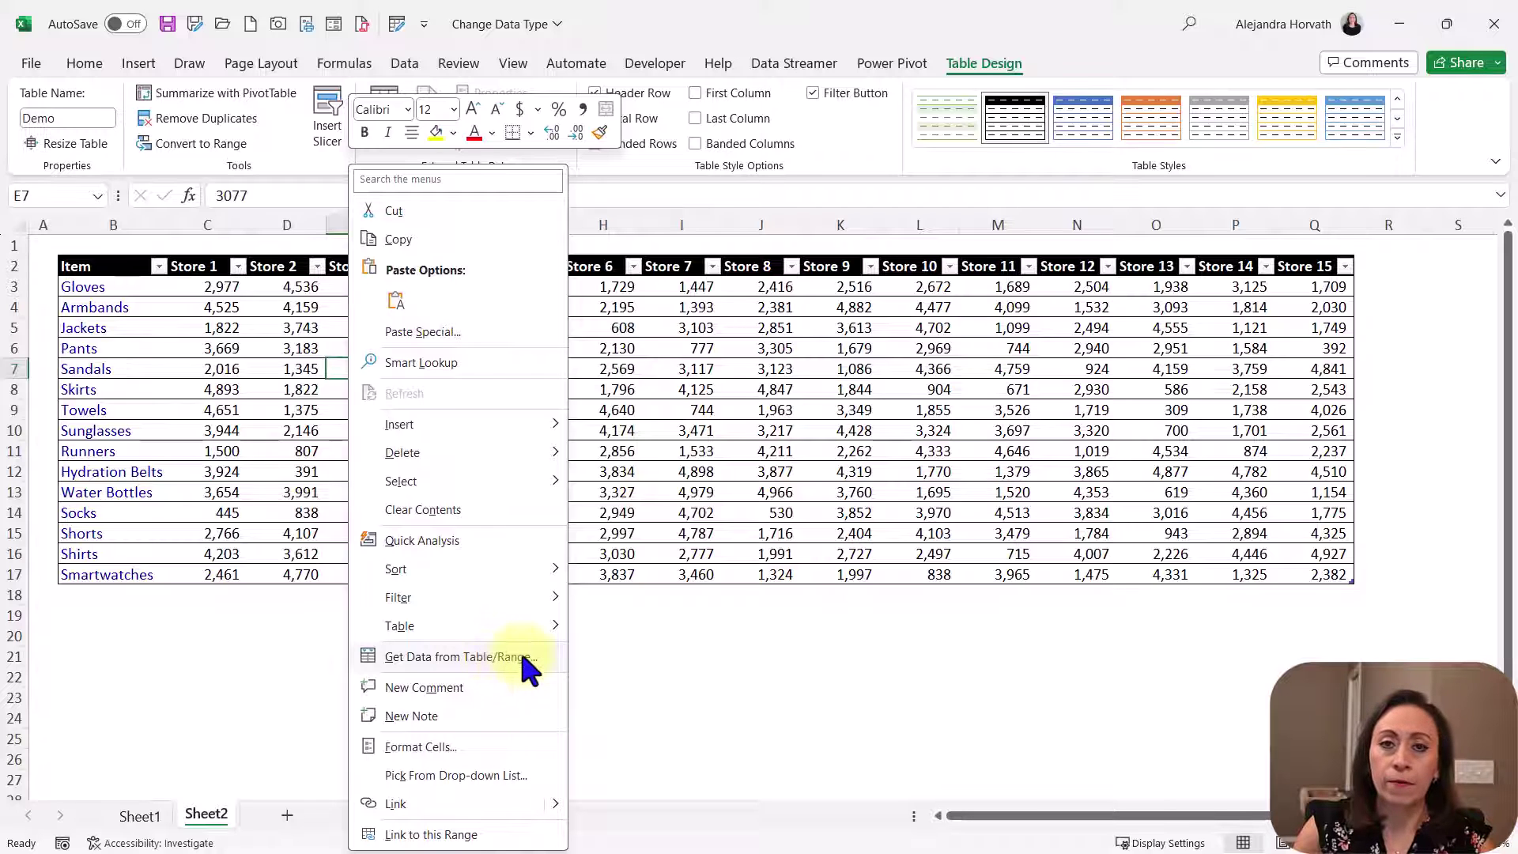
click(404, 63)
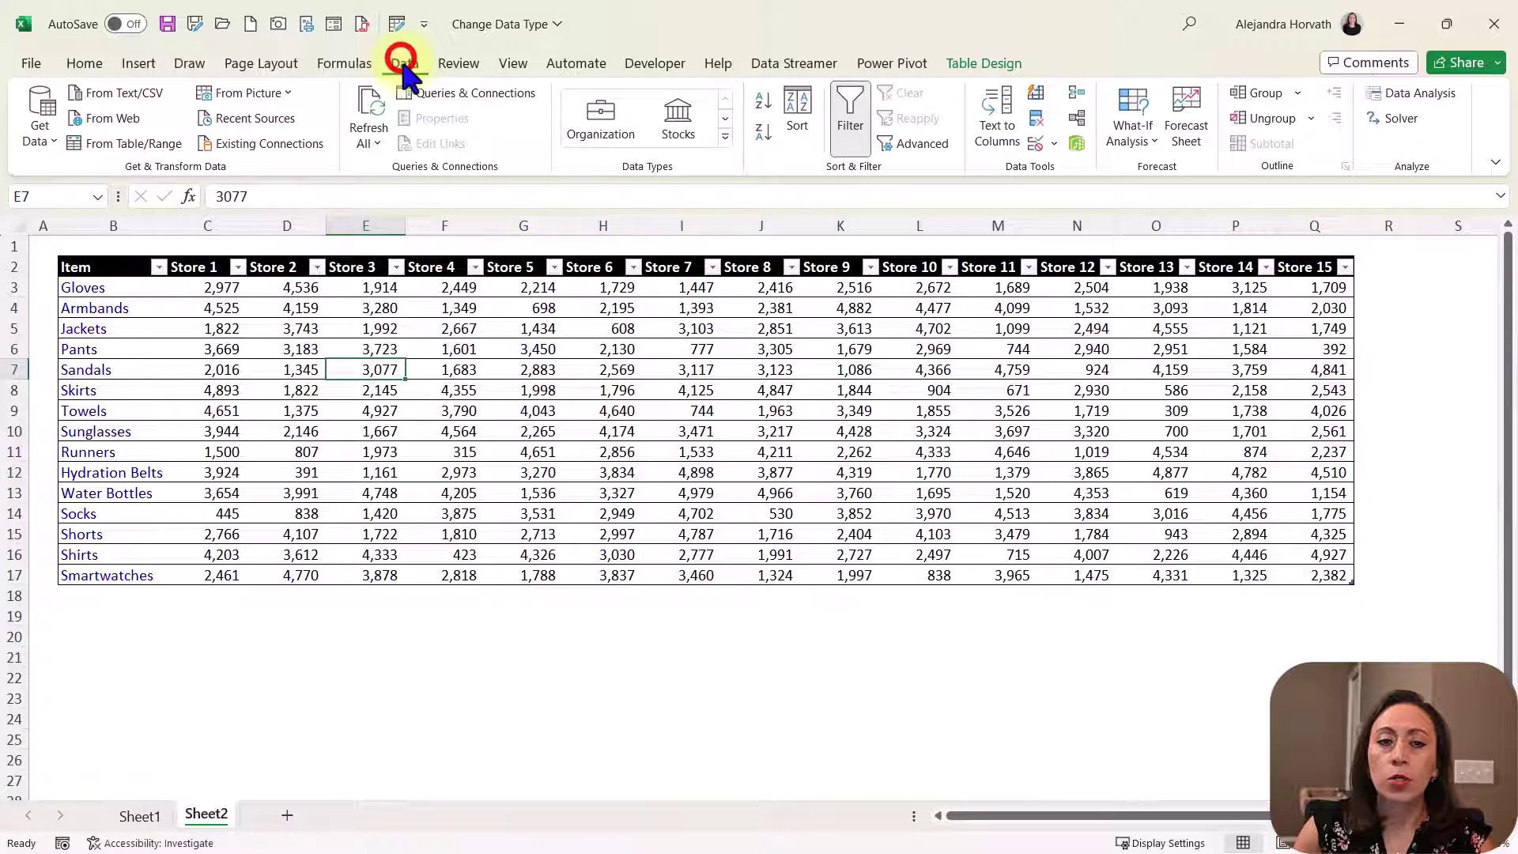
click(121, 142)
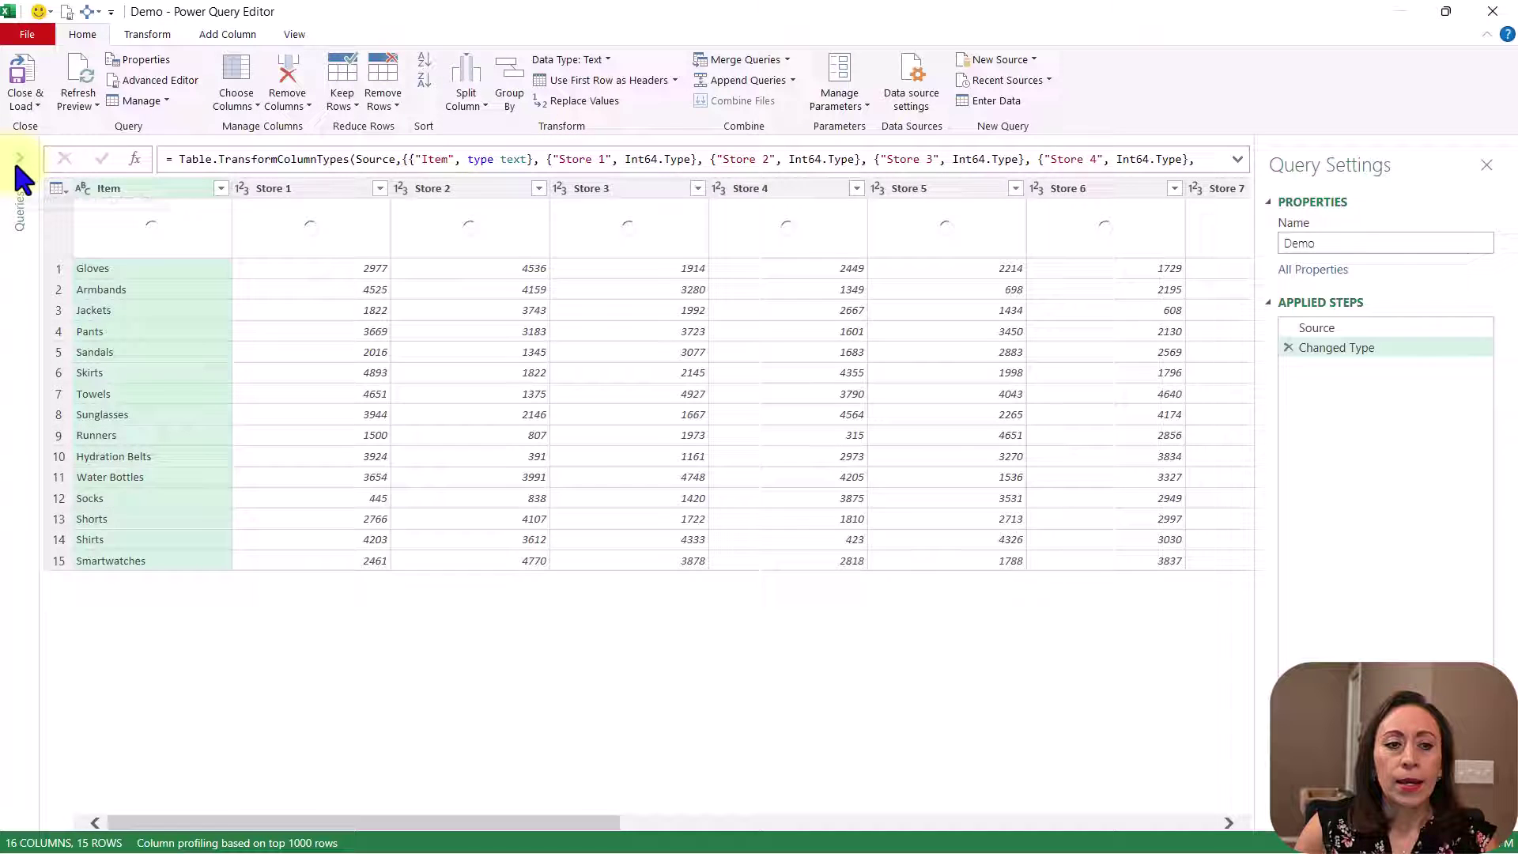
- Select the Demo query and view its Source and Changed Type applied steps
click(17, 160)
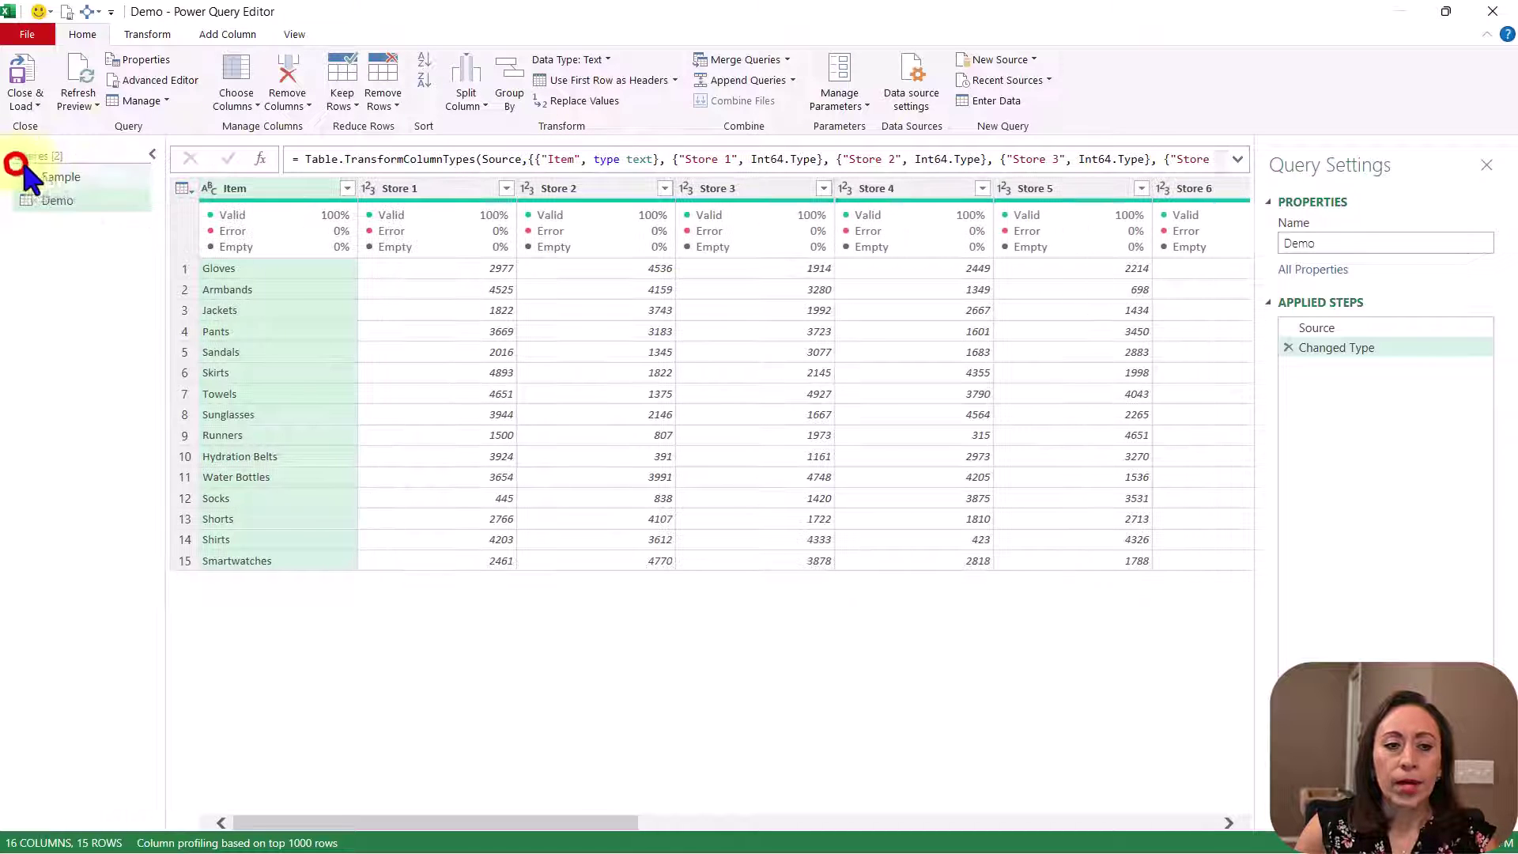
click(85, 207)
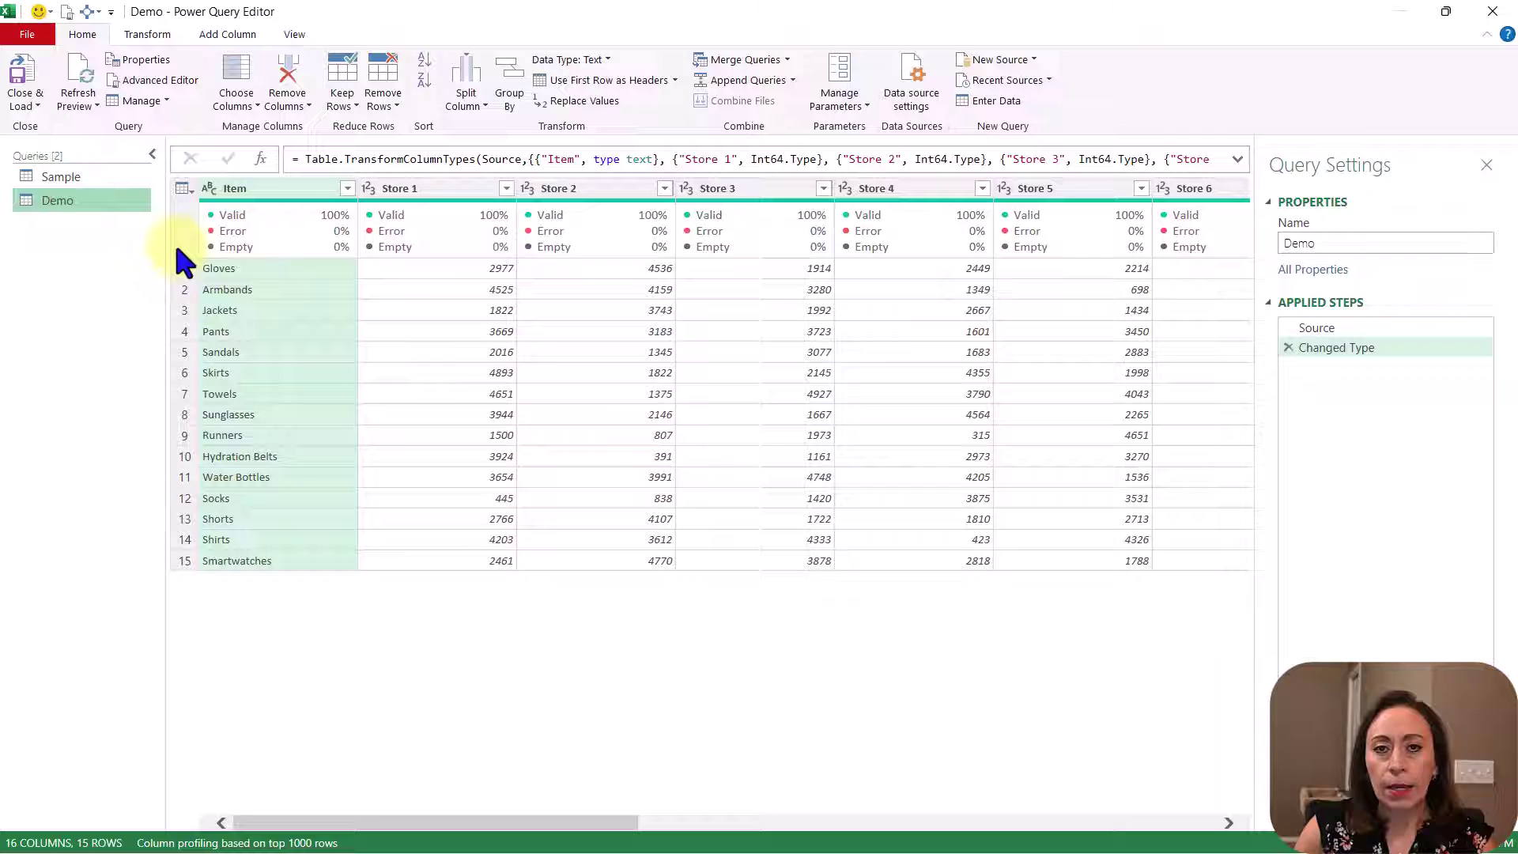
click(151, 154)
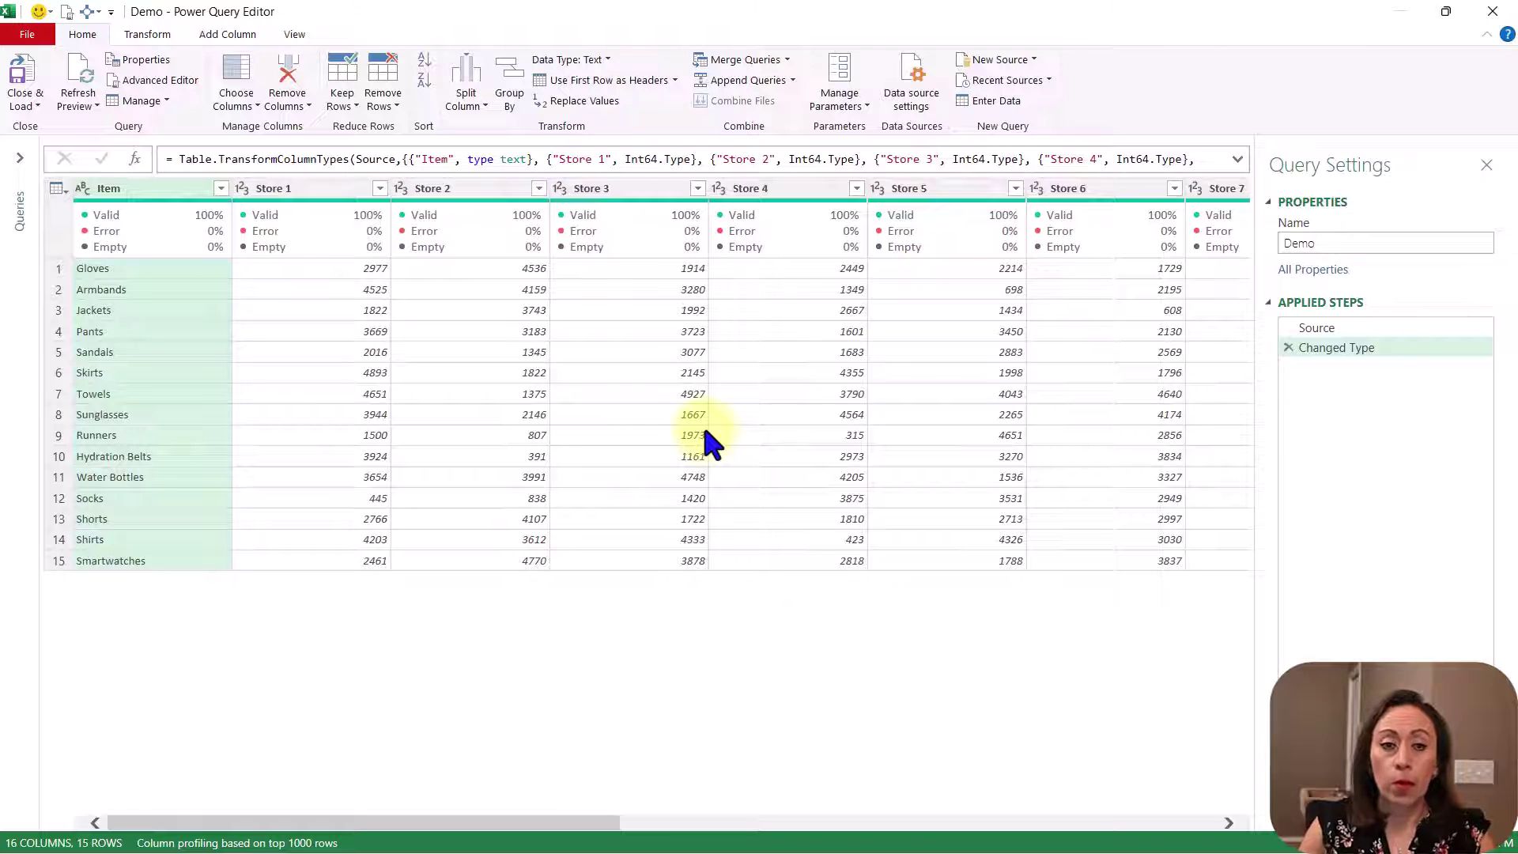
scroll(704, 431, up, 4)
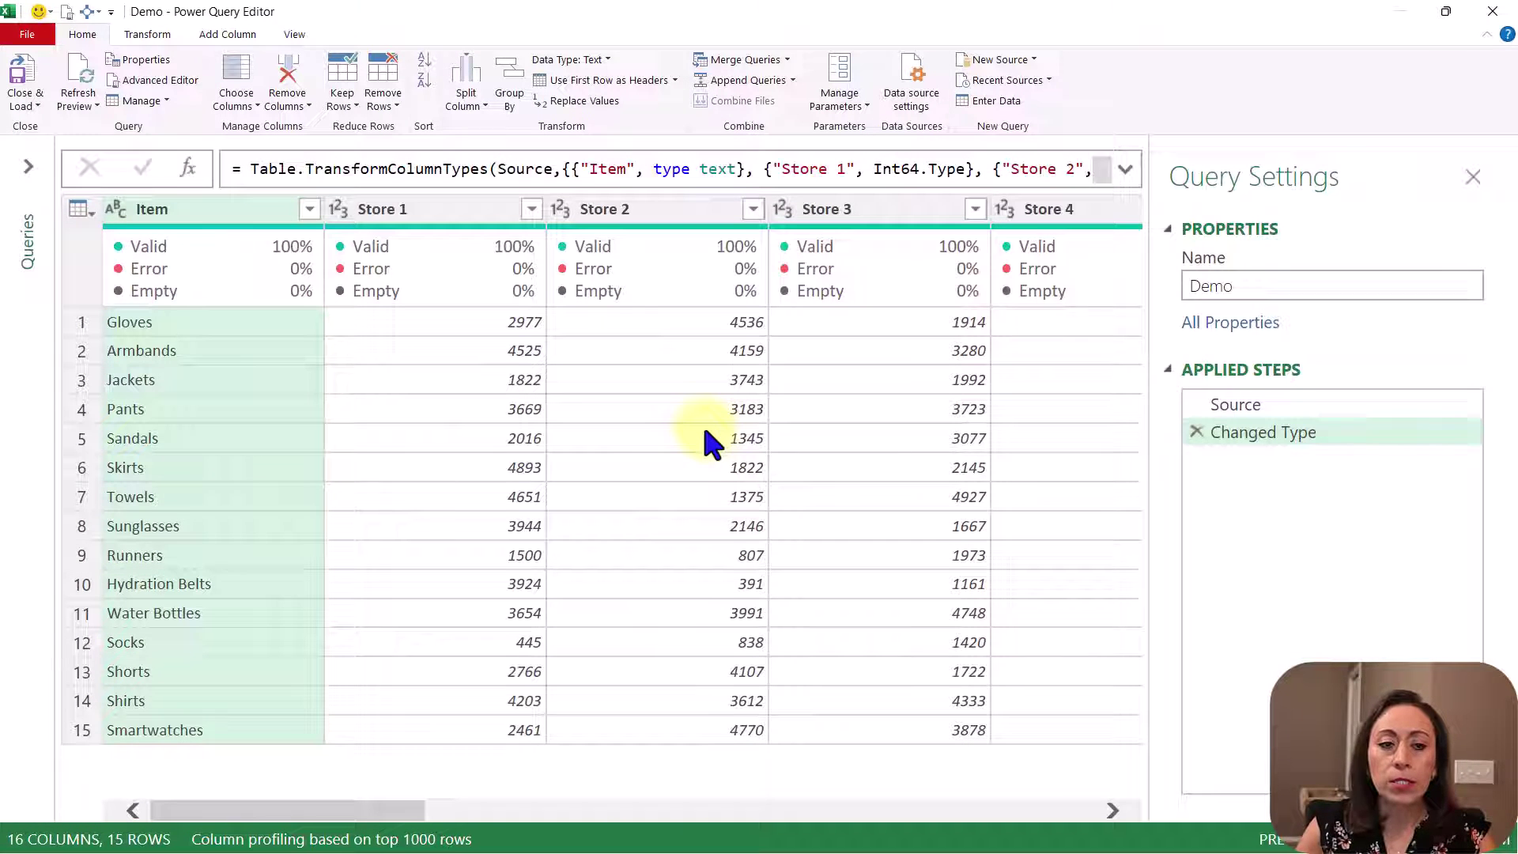
click(1317, 407)
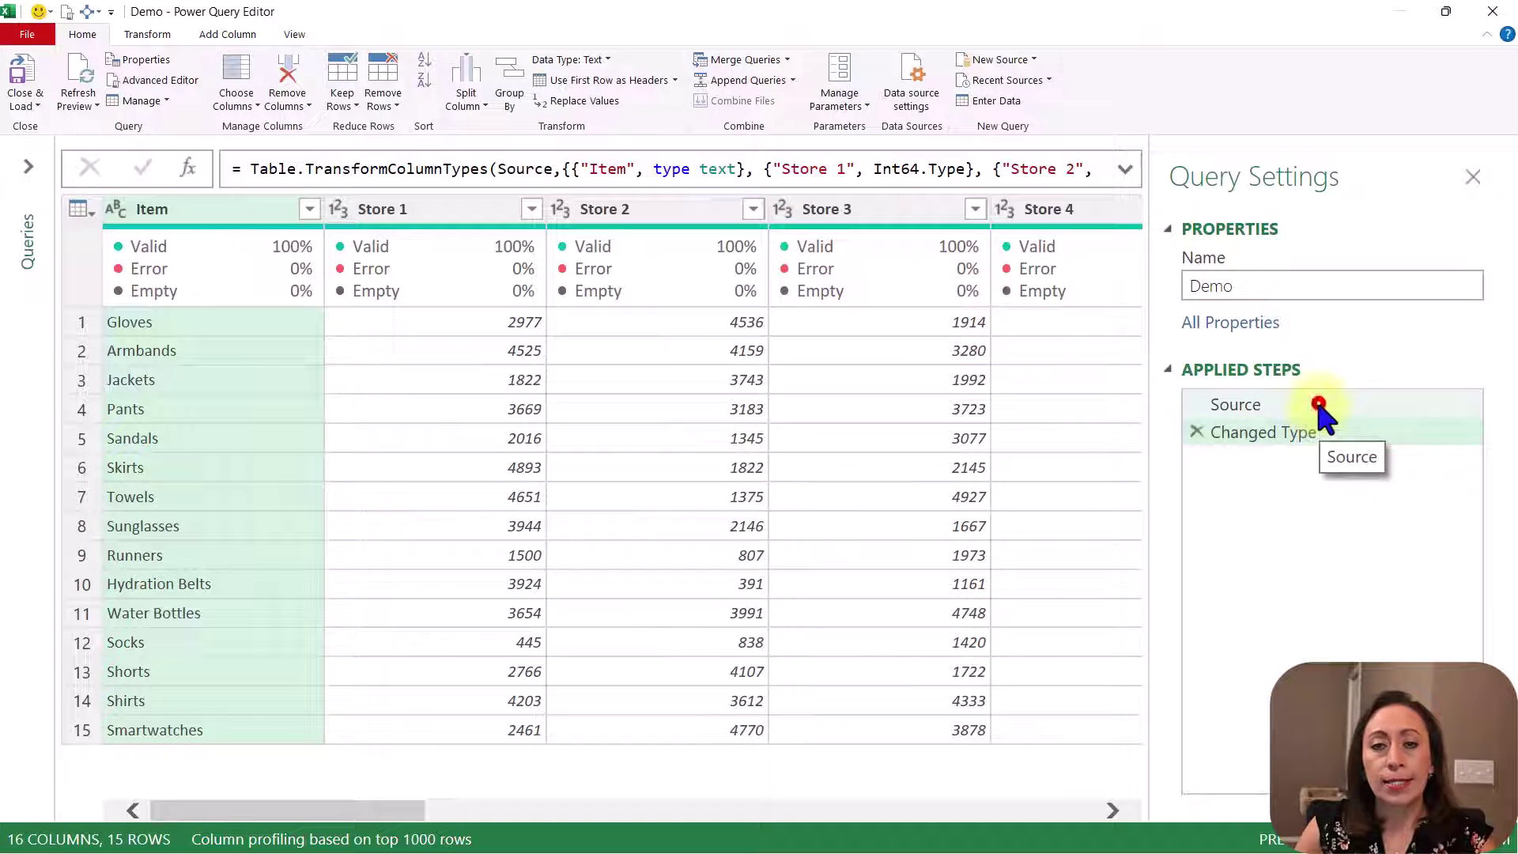
click(1343, 431)
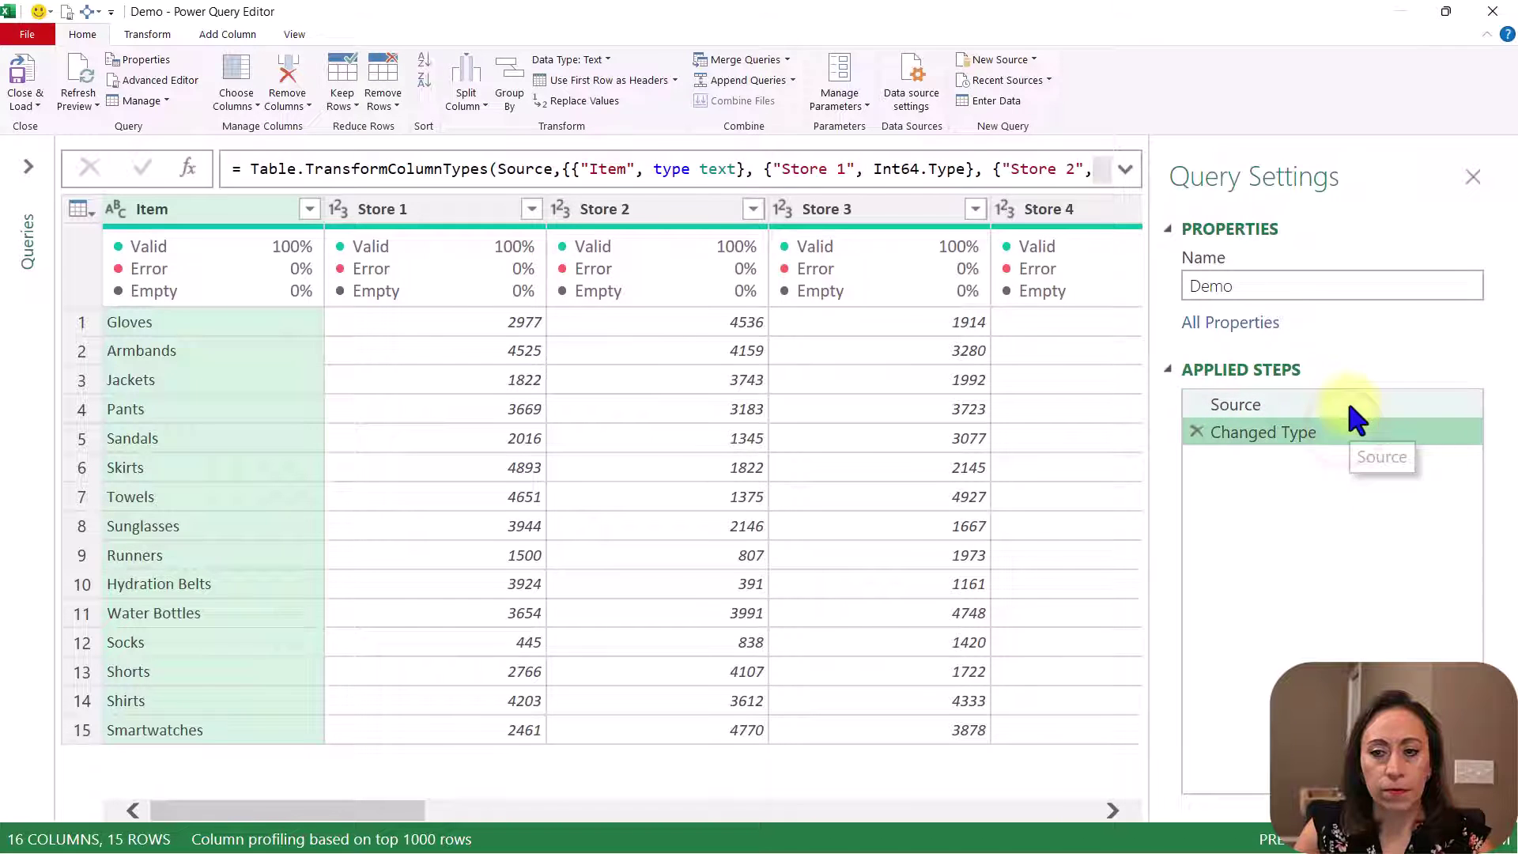
- On the Source step, select the Item, Store 1, Store 2 and Store 3 columns
click(1338, 409)
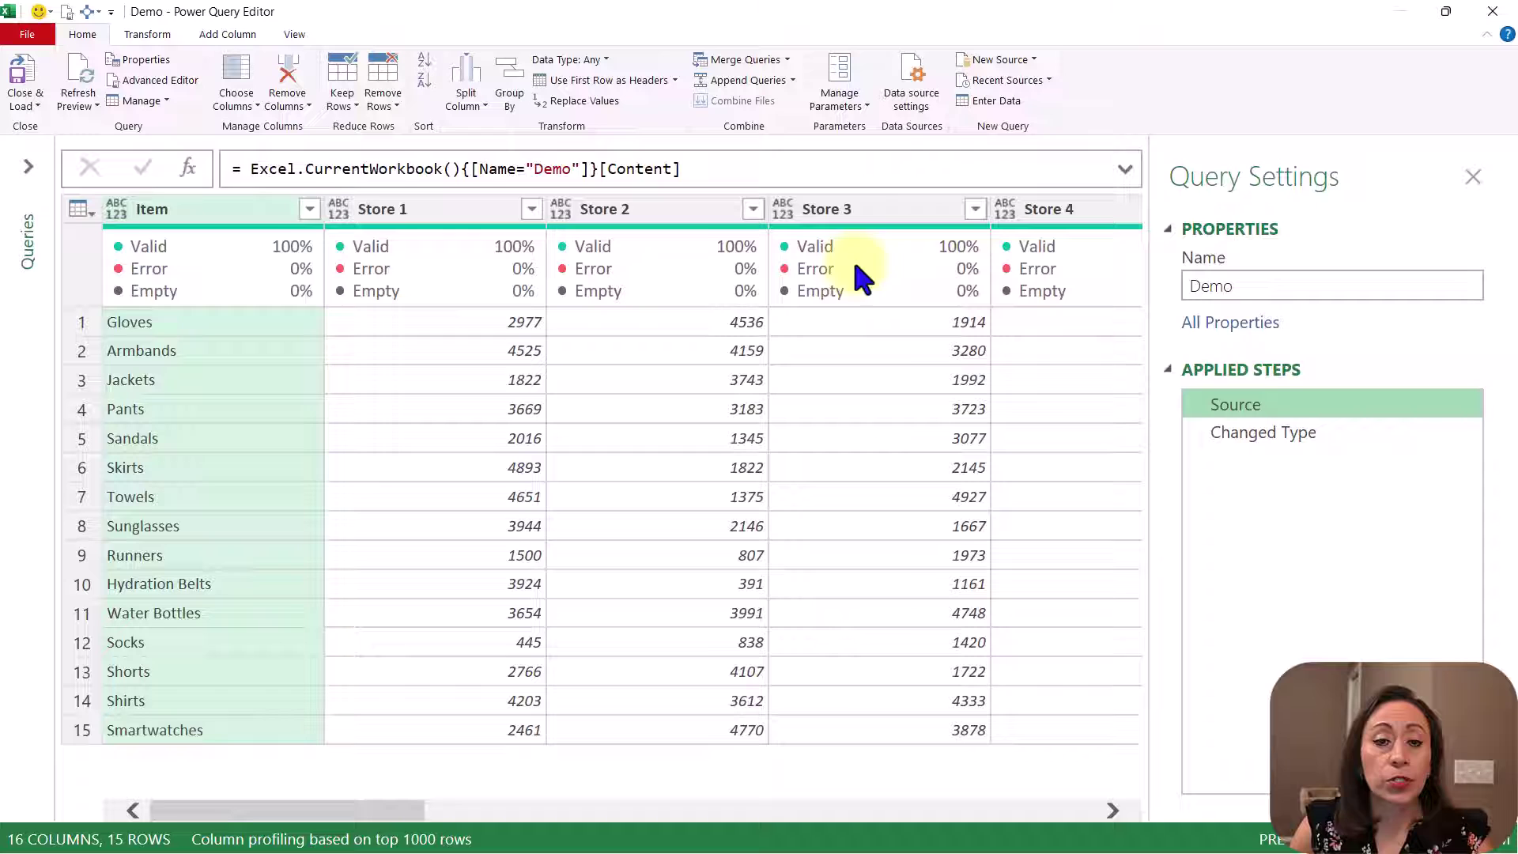
click(238, 210)
click(388, 208)
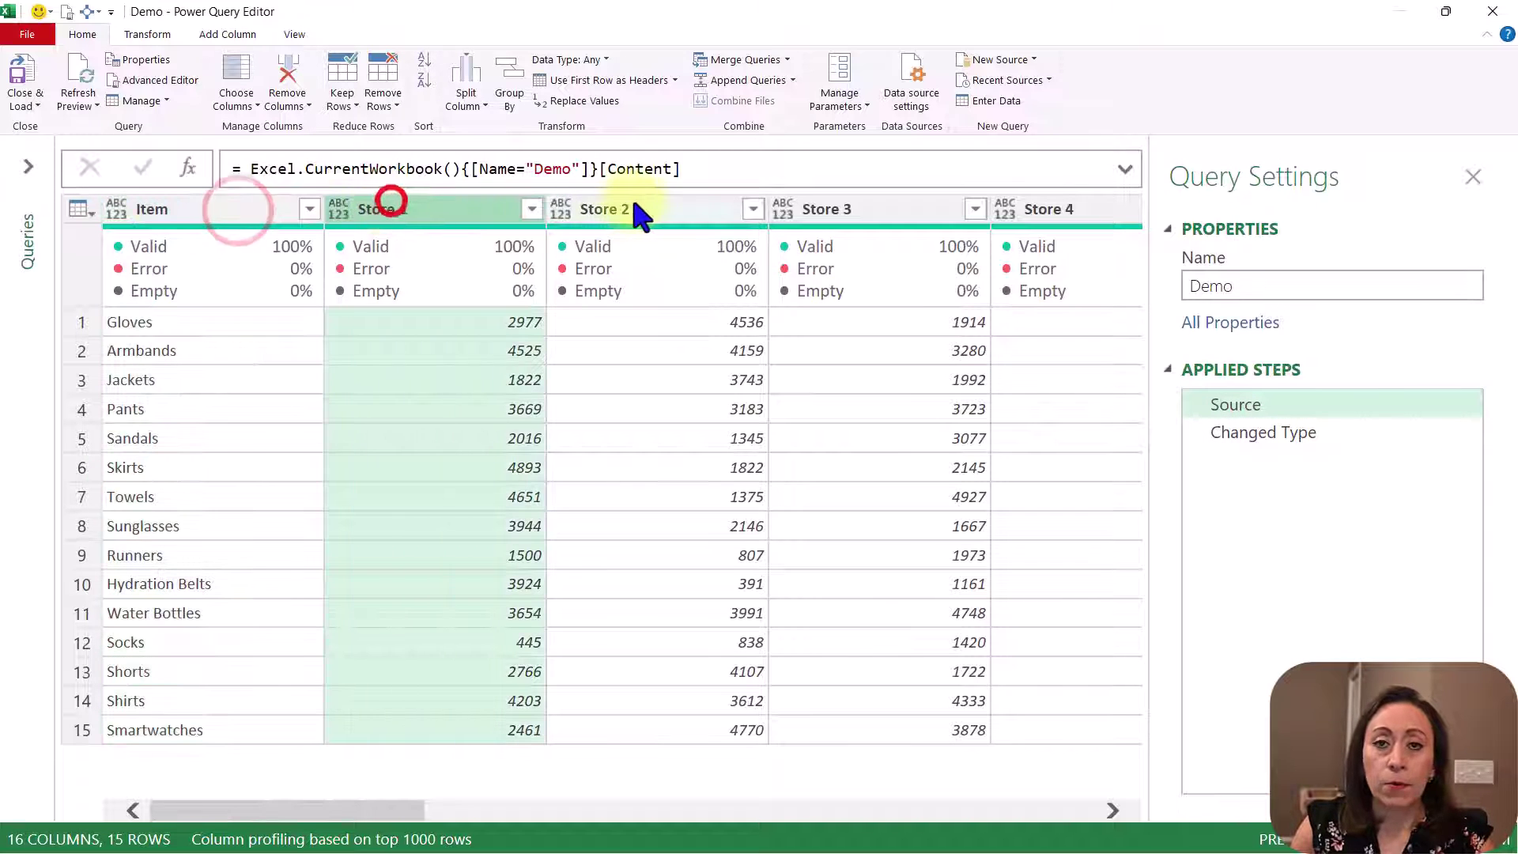
click(632, 208)
click(911, 212)
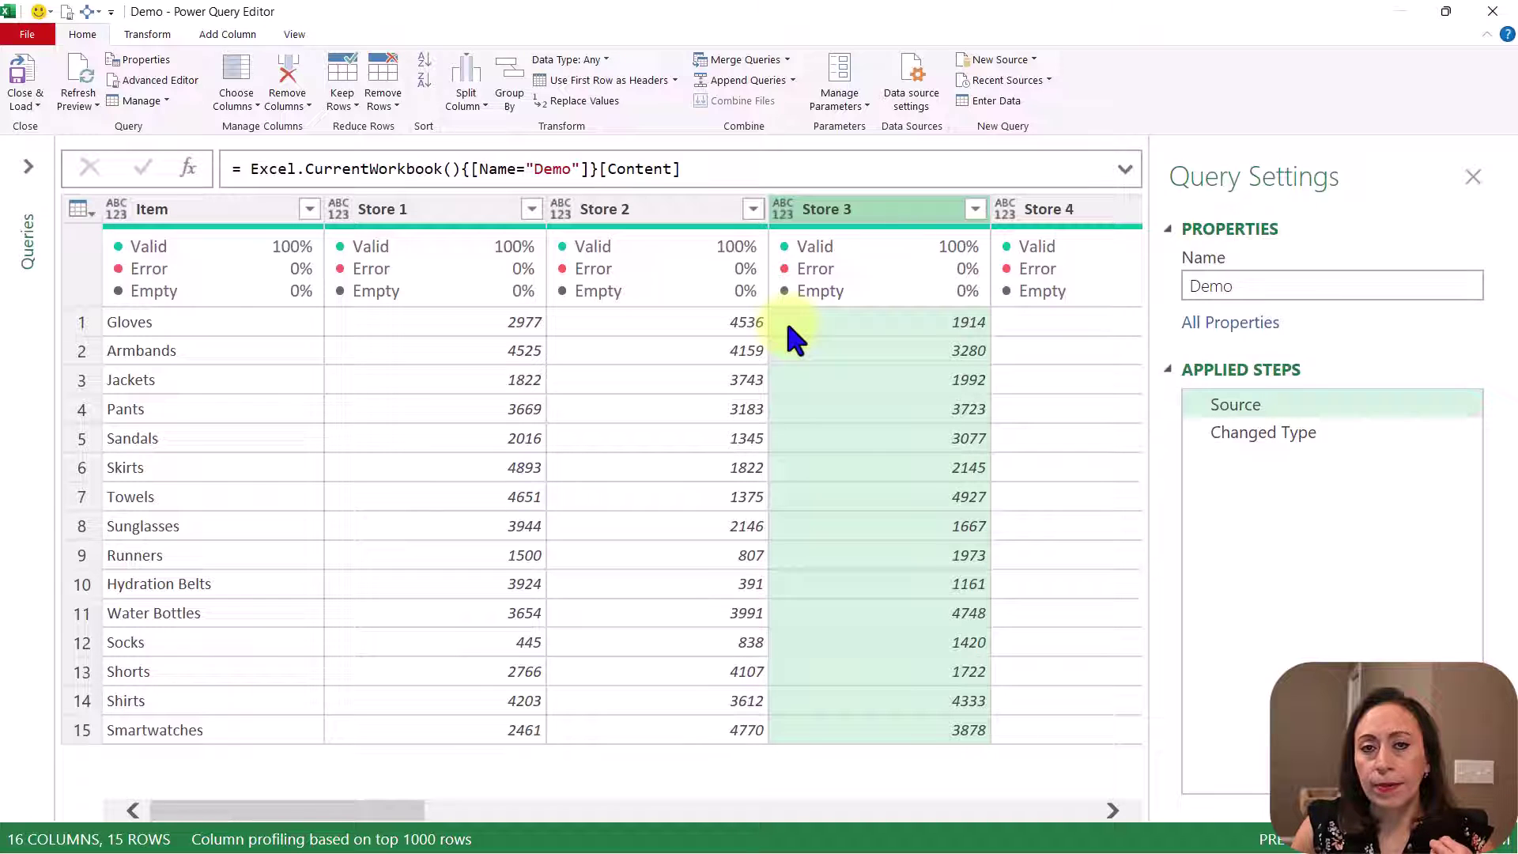
- Expand and highlight the full Changed Type formula typing Item as text, Stores as Int64
click(1293, 431)
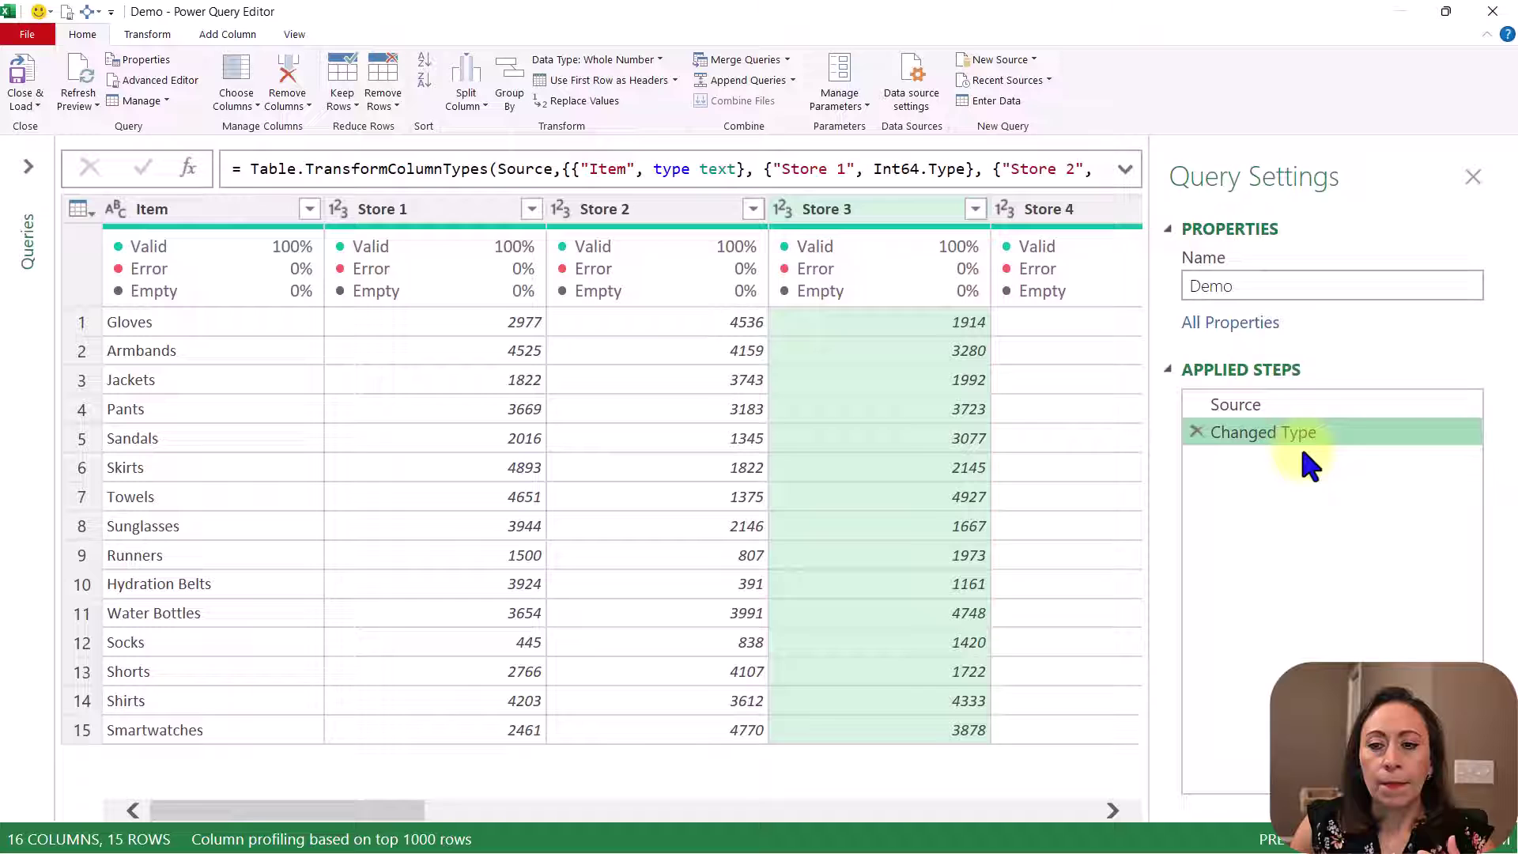
click(1125, 168)
click(1018, 277)
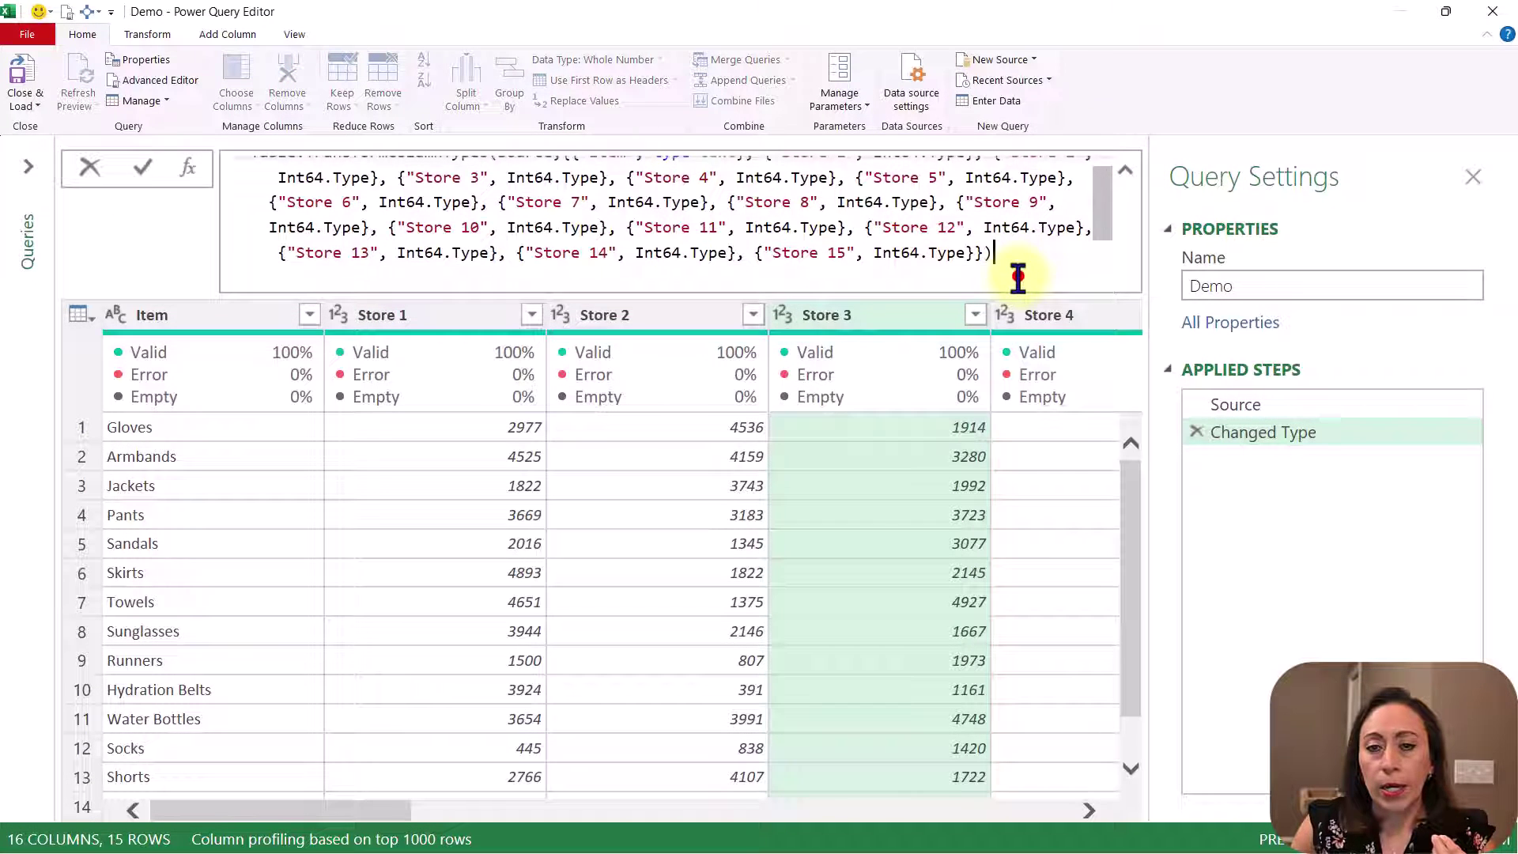
drag(1018, 277, 563, 169)
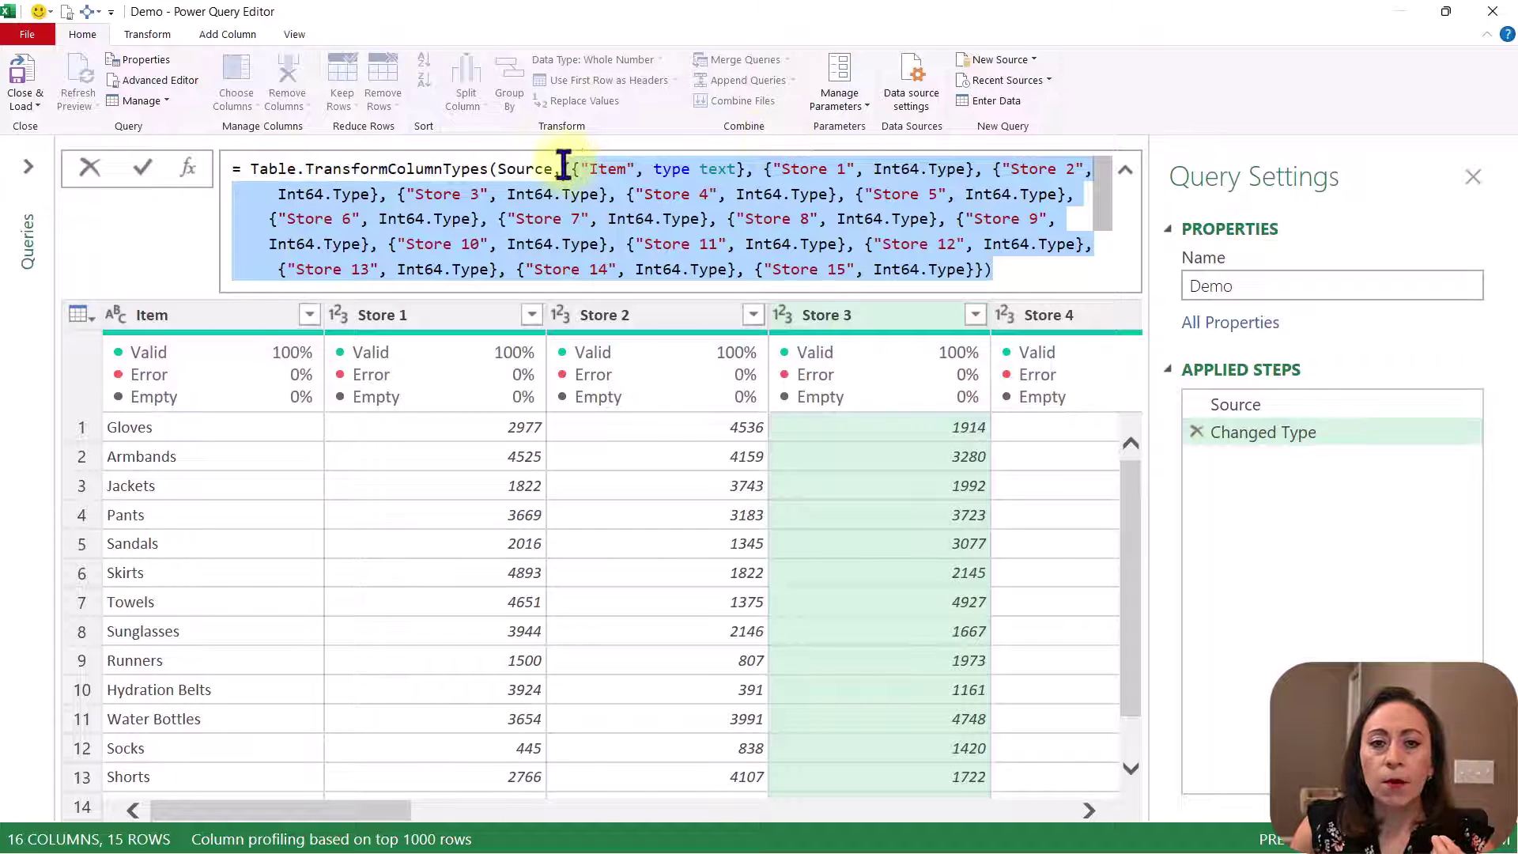
click(1032, 273)
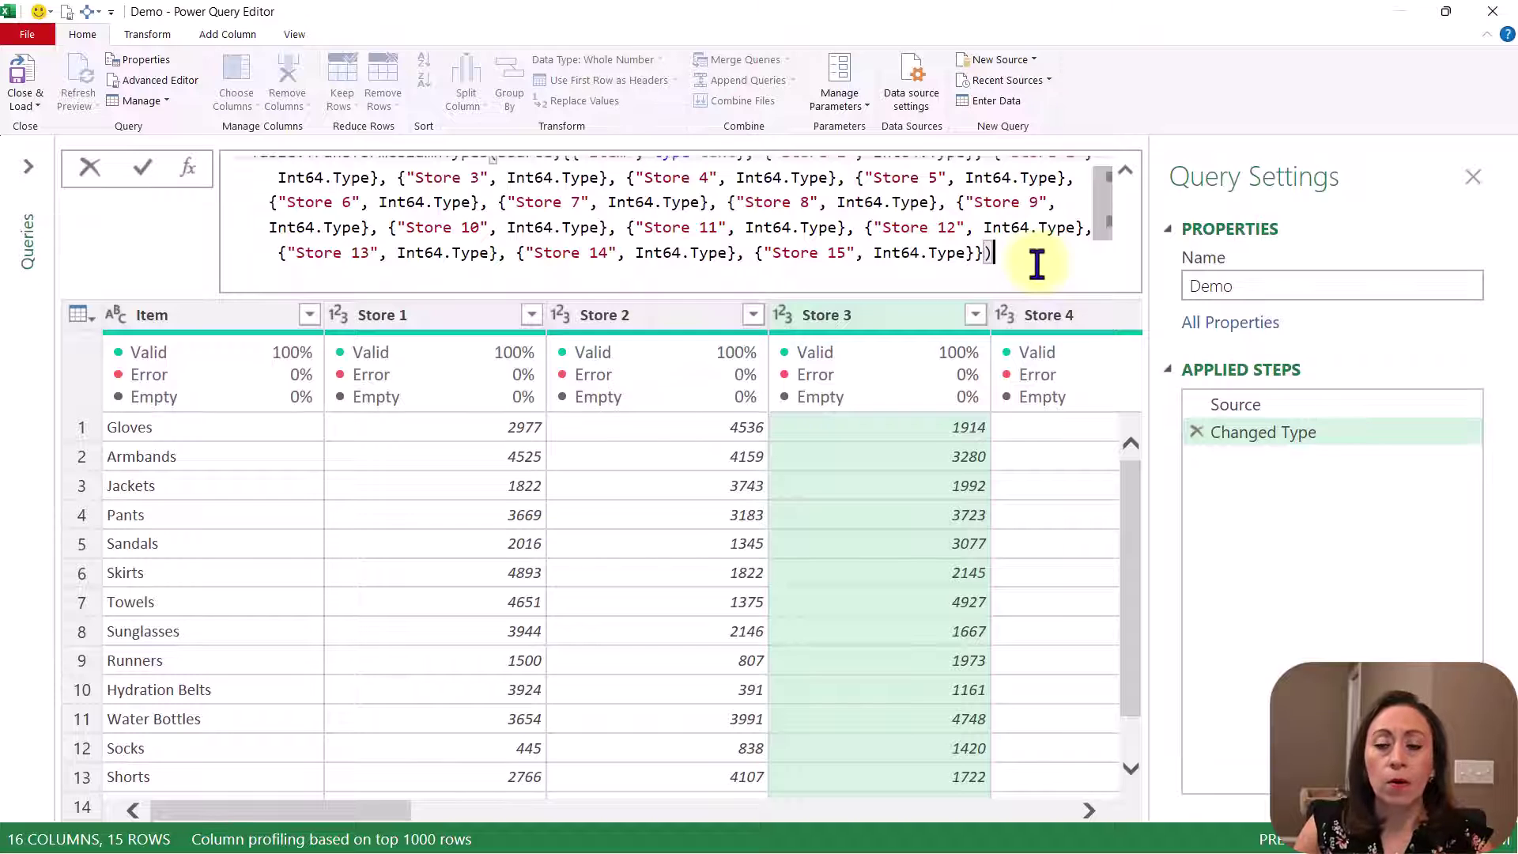
drag(1036, 261, 664, 154)
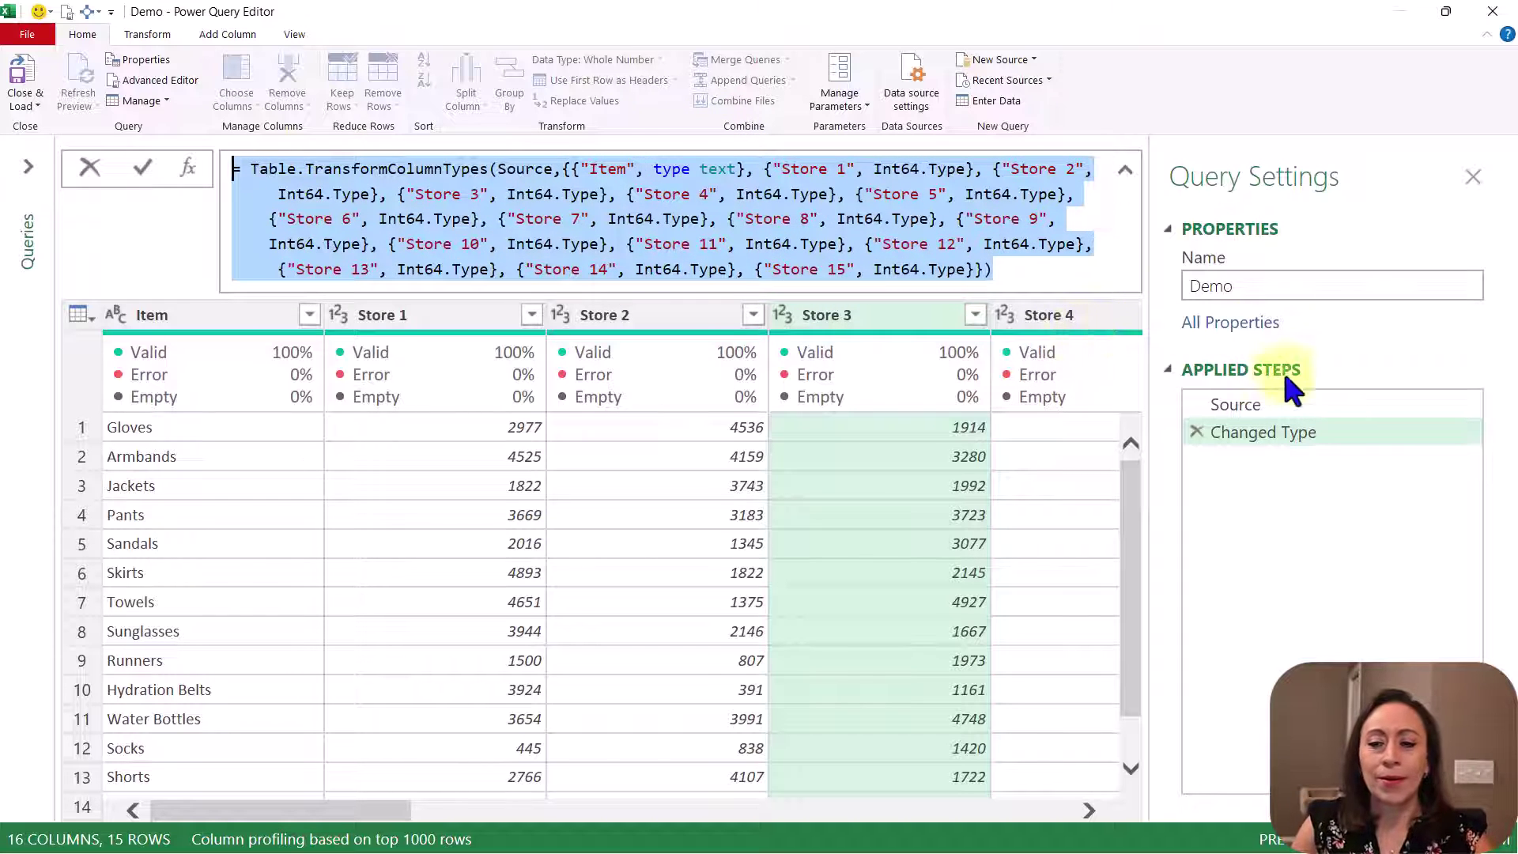
- Delete the Changed Type step and add a Custom1 step whose formula is = Source
click(1197, 432)
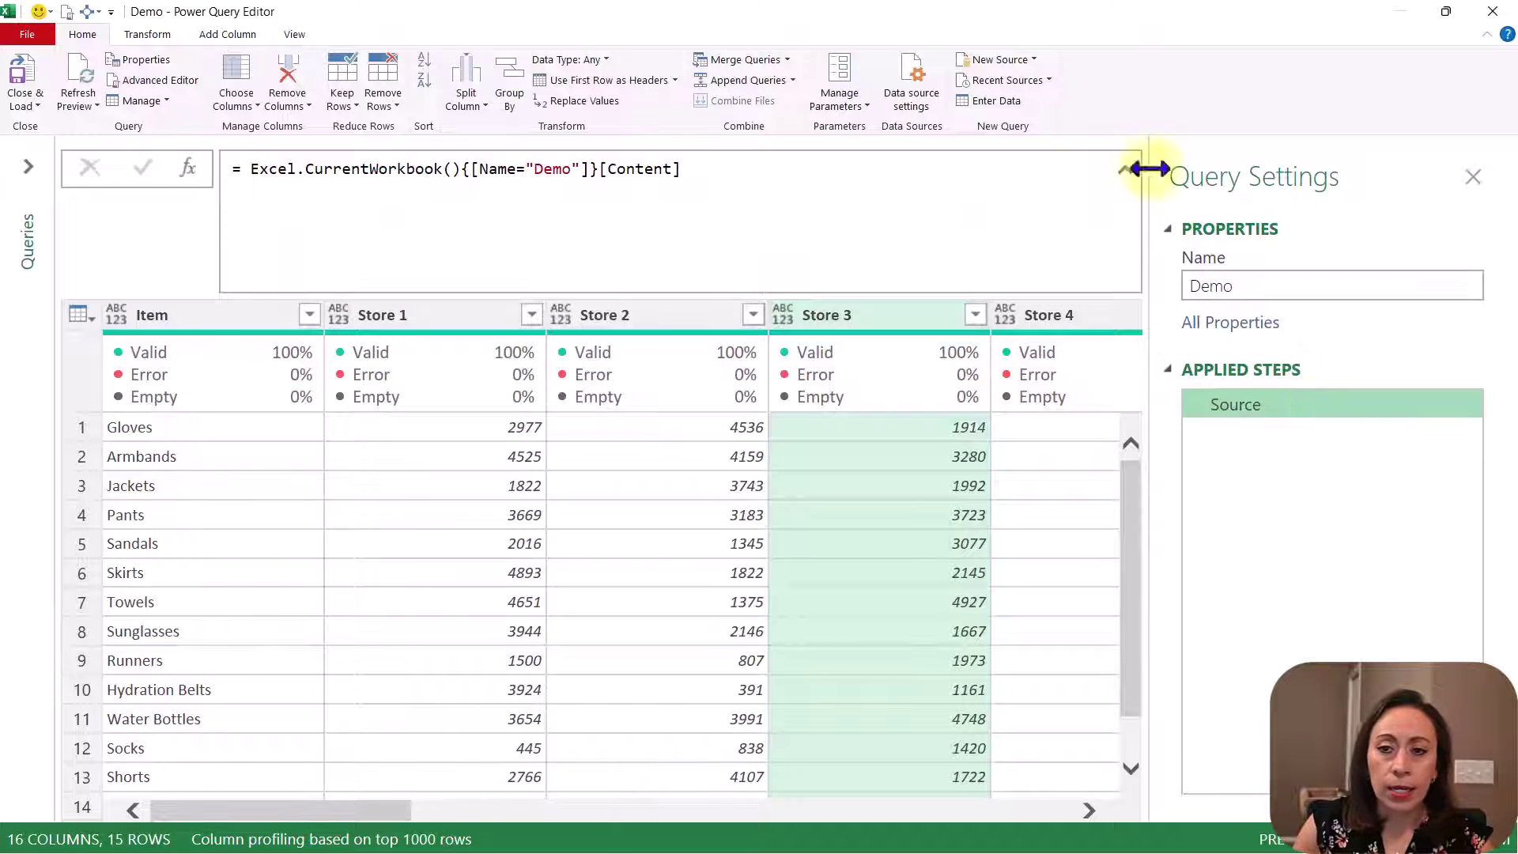
click(186, 168)
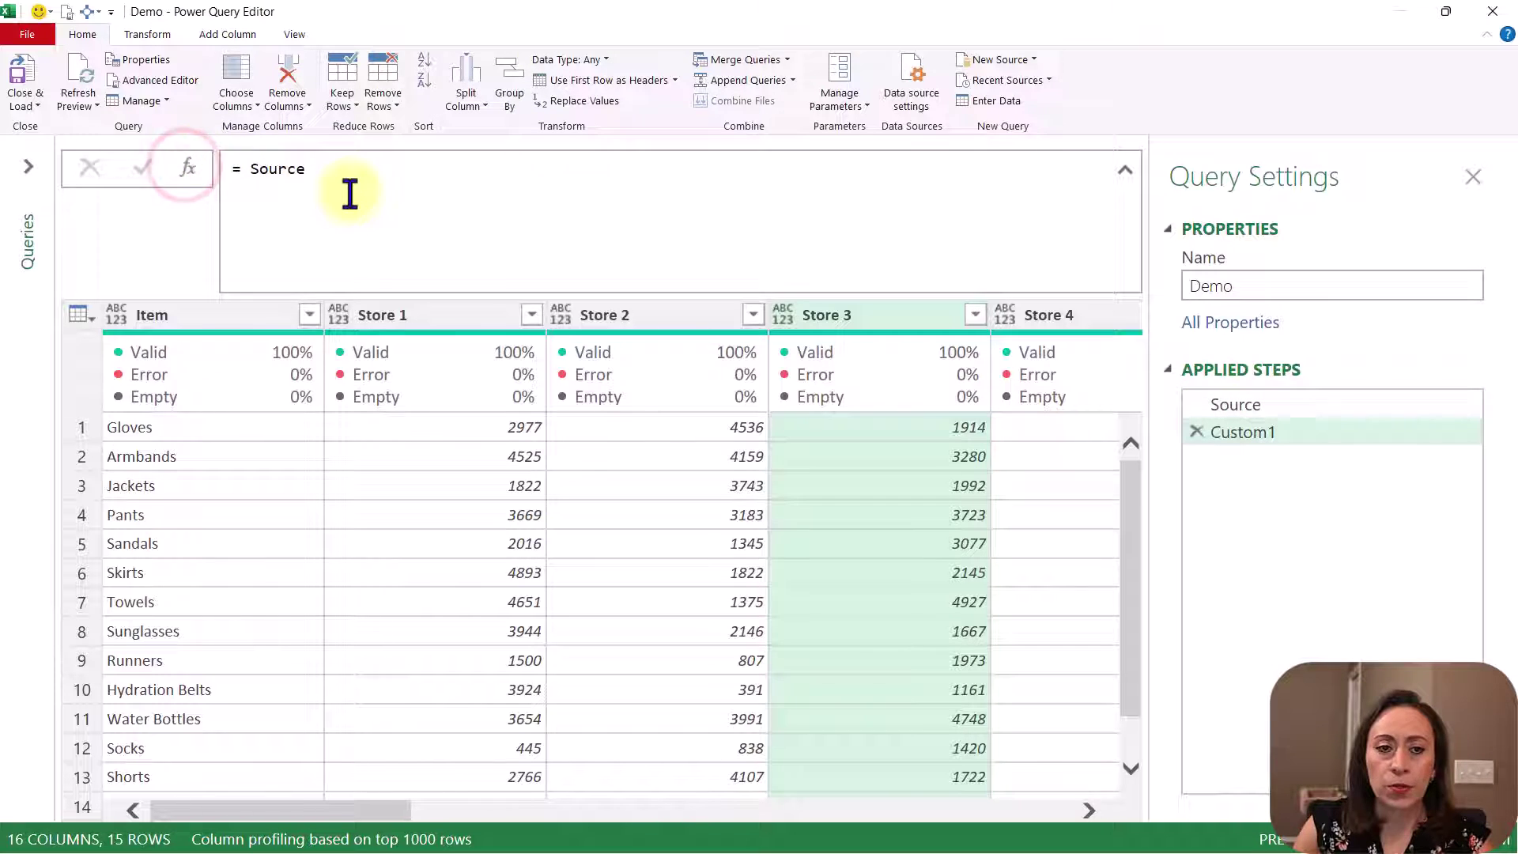
click(292, 34)
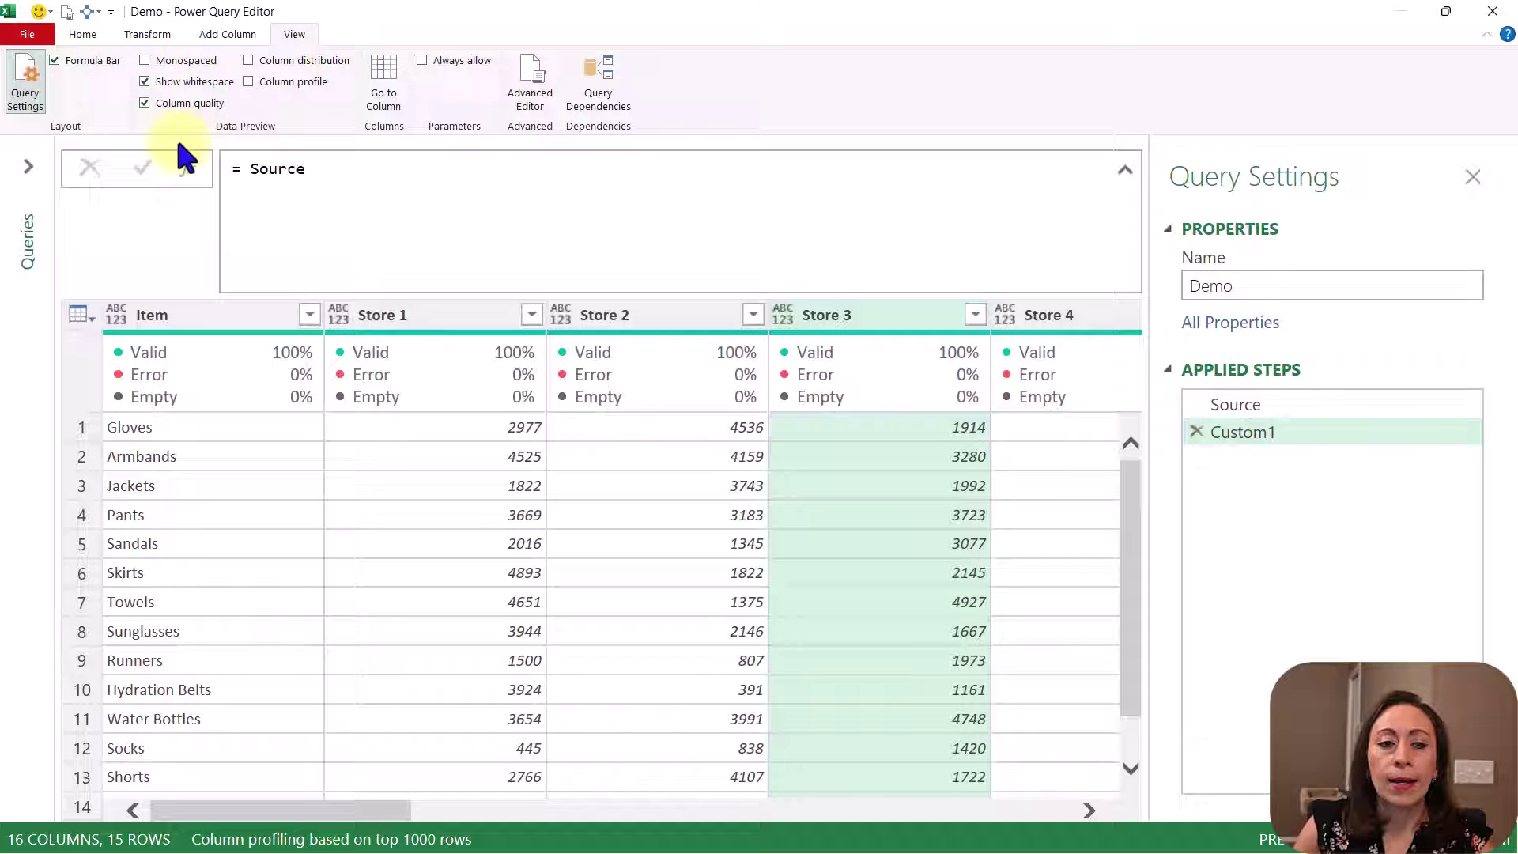
click(245, 174)
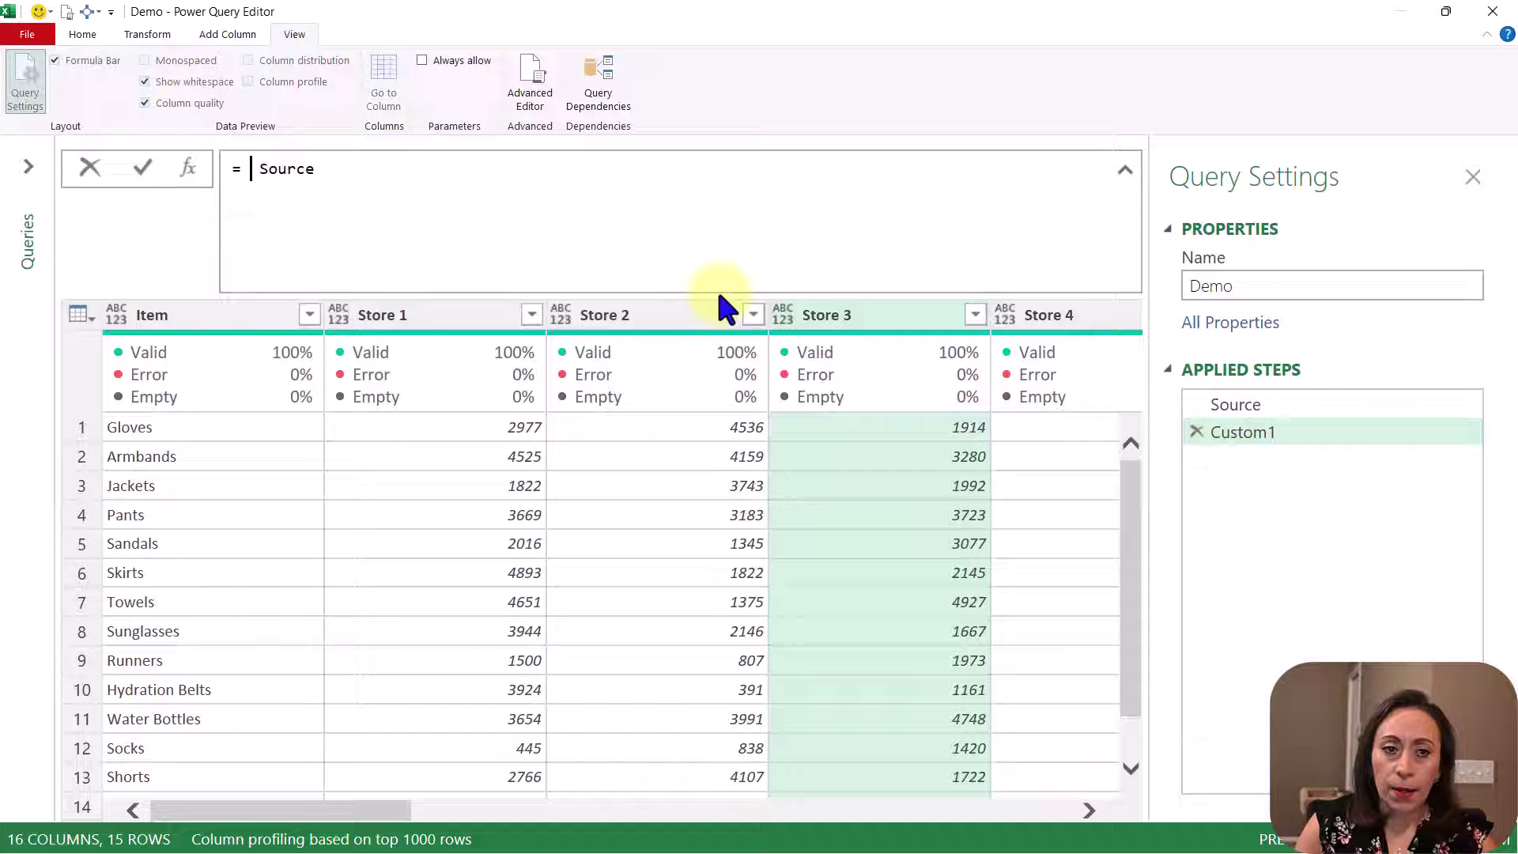
- Set Custom1 to = Table.ColumnNames (Source), listing all 16 column names
text(tabcol)
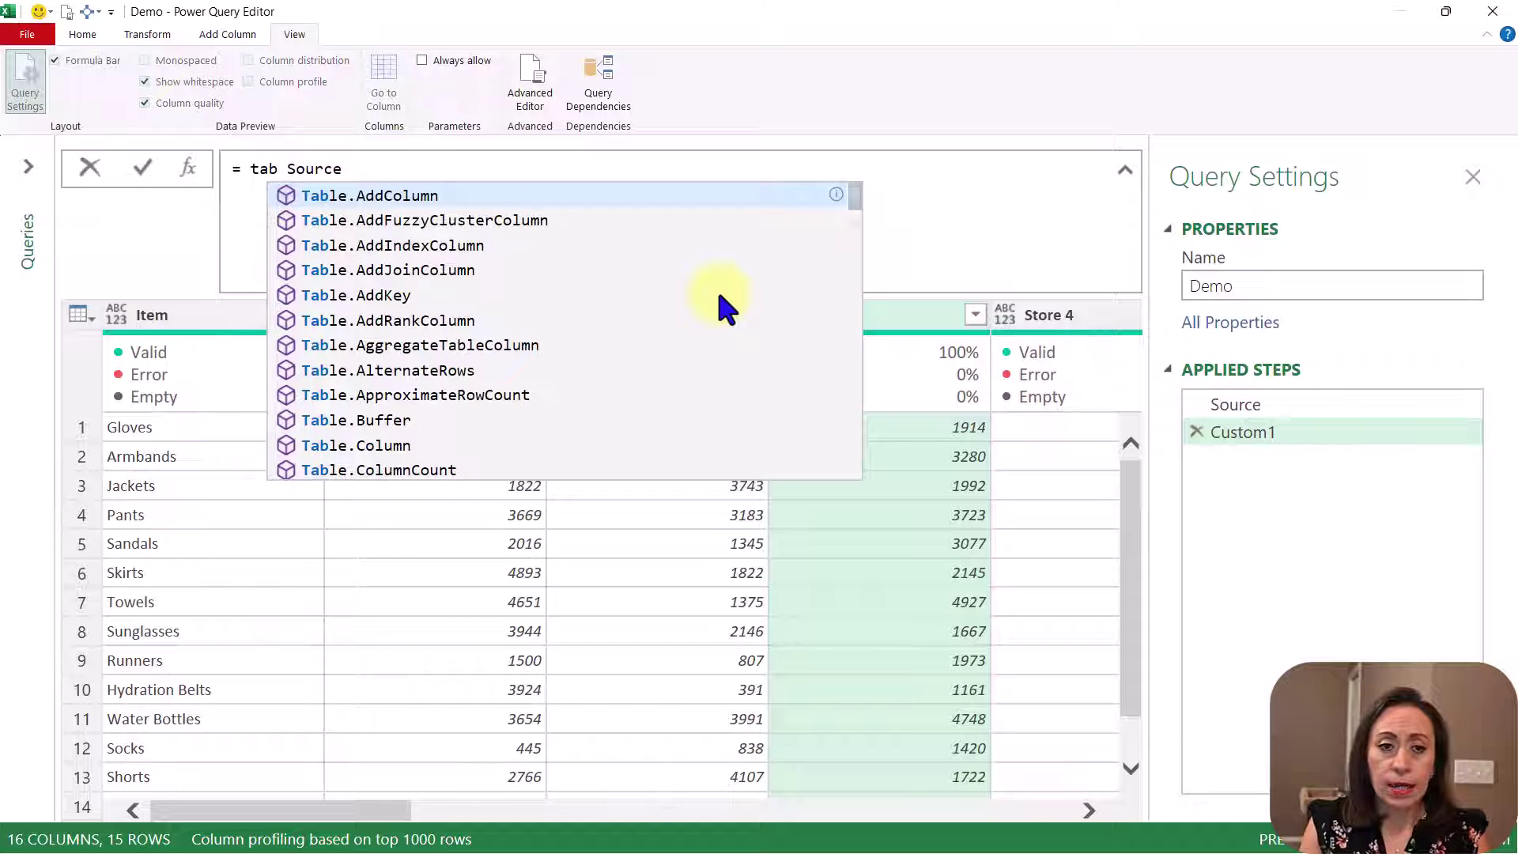
text(na)
key(Tab)
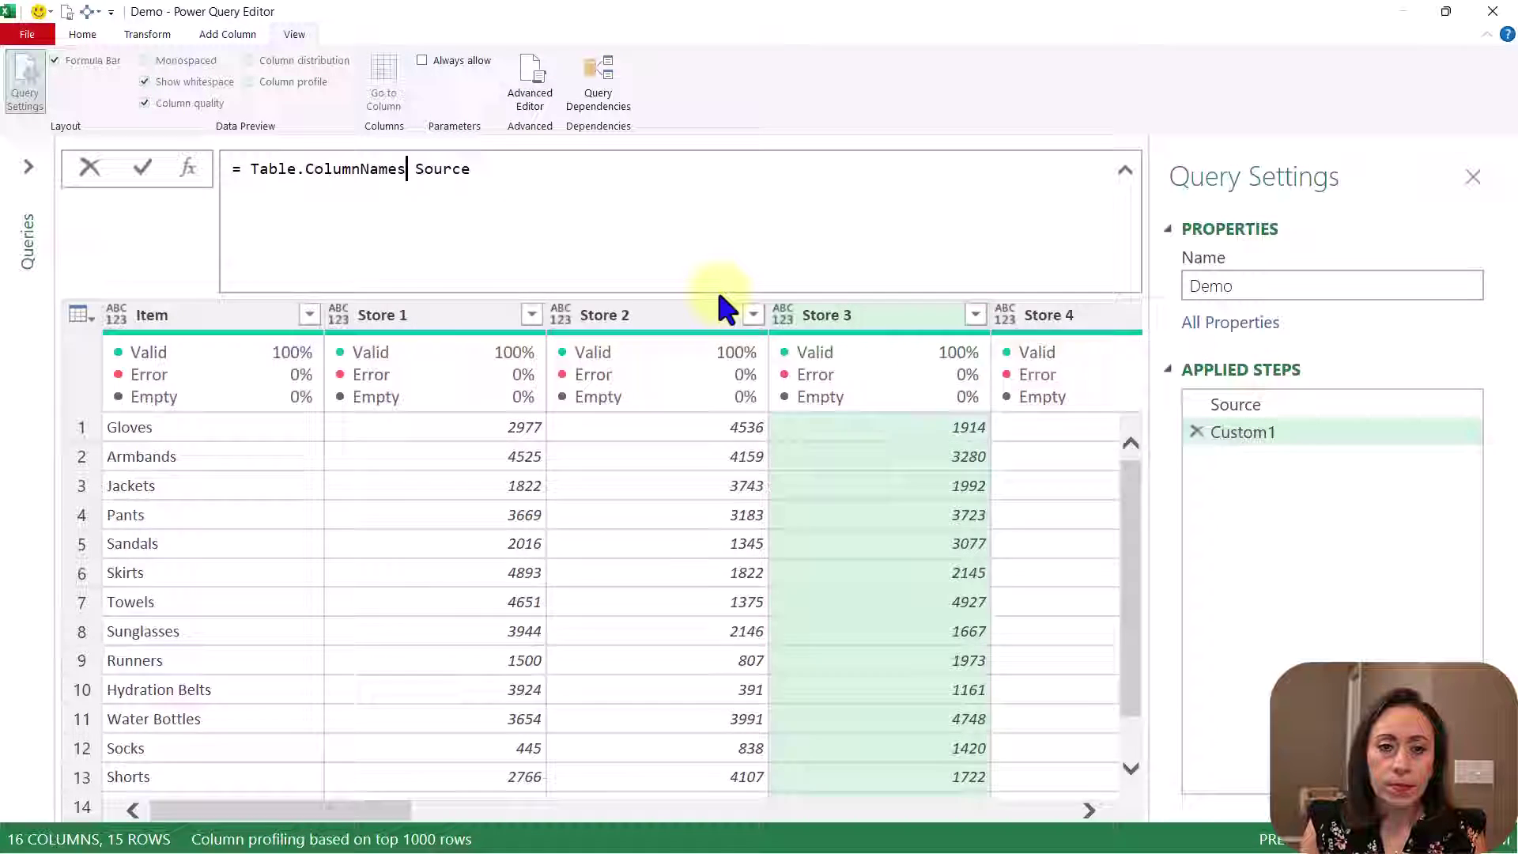
key(Return)
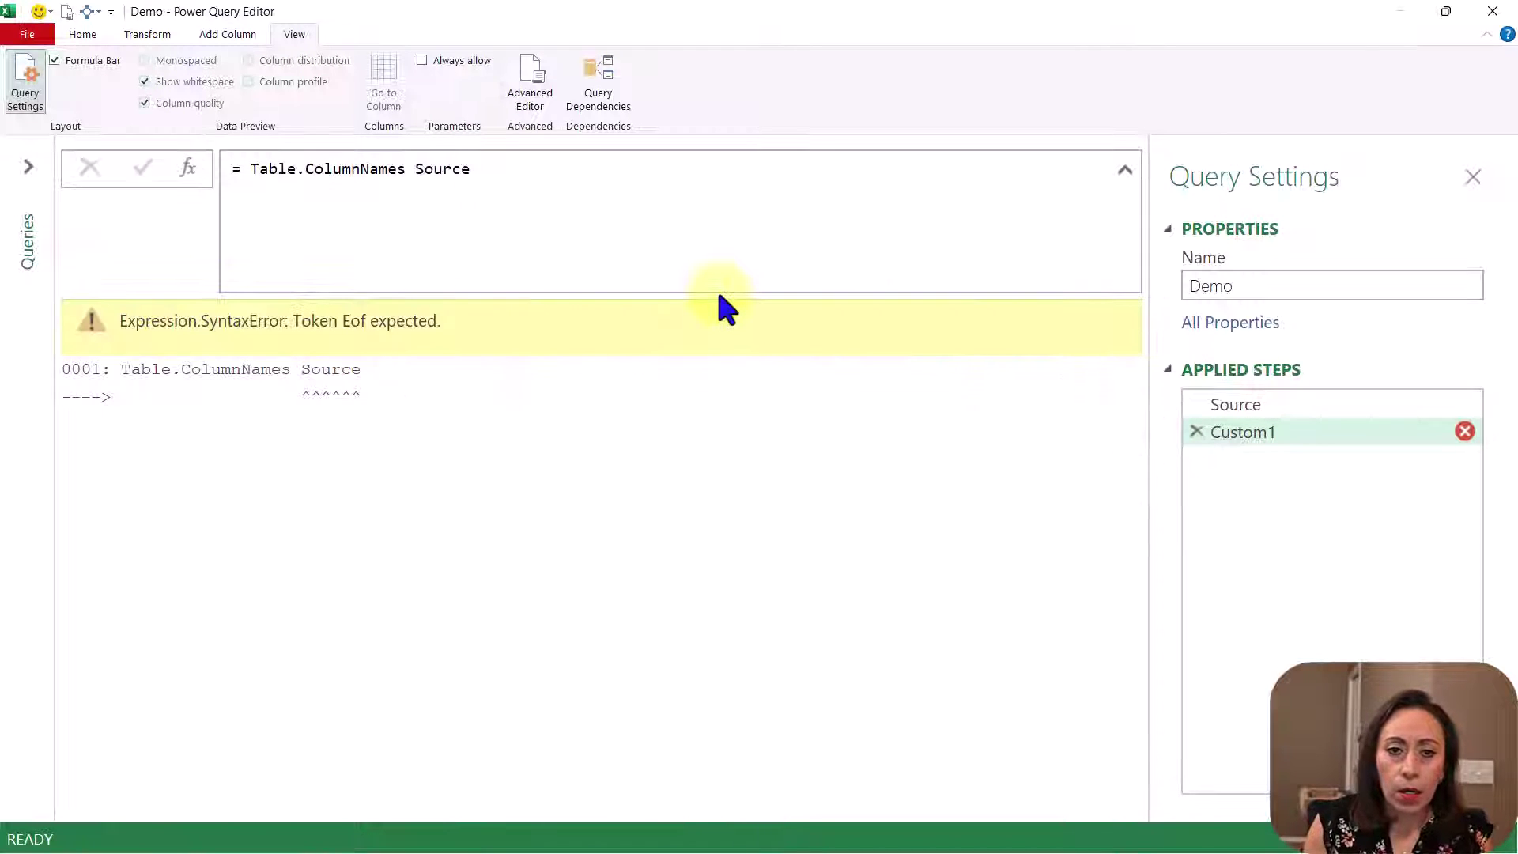
click(414, 169)
text(()
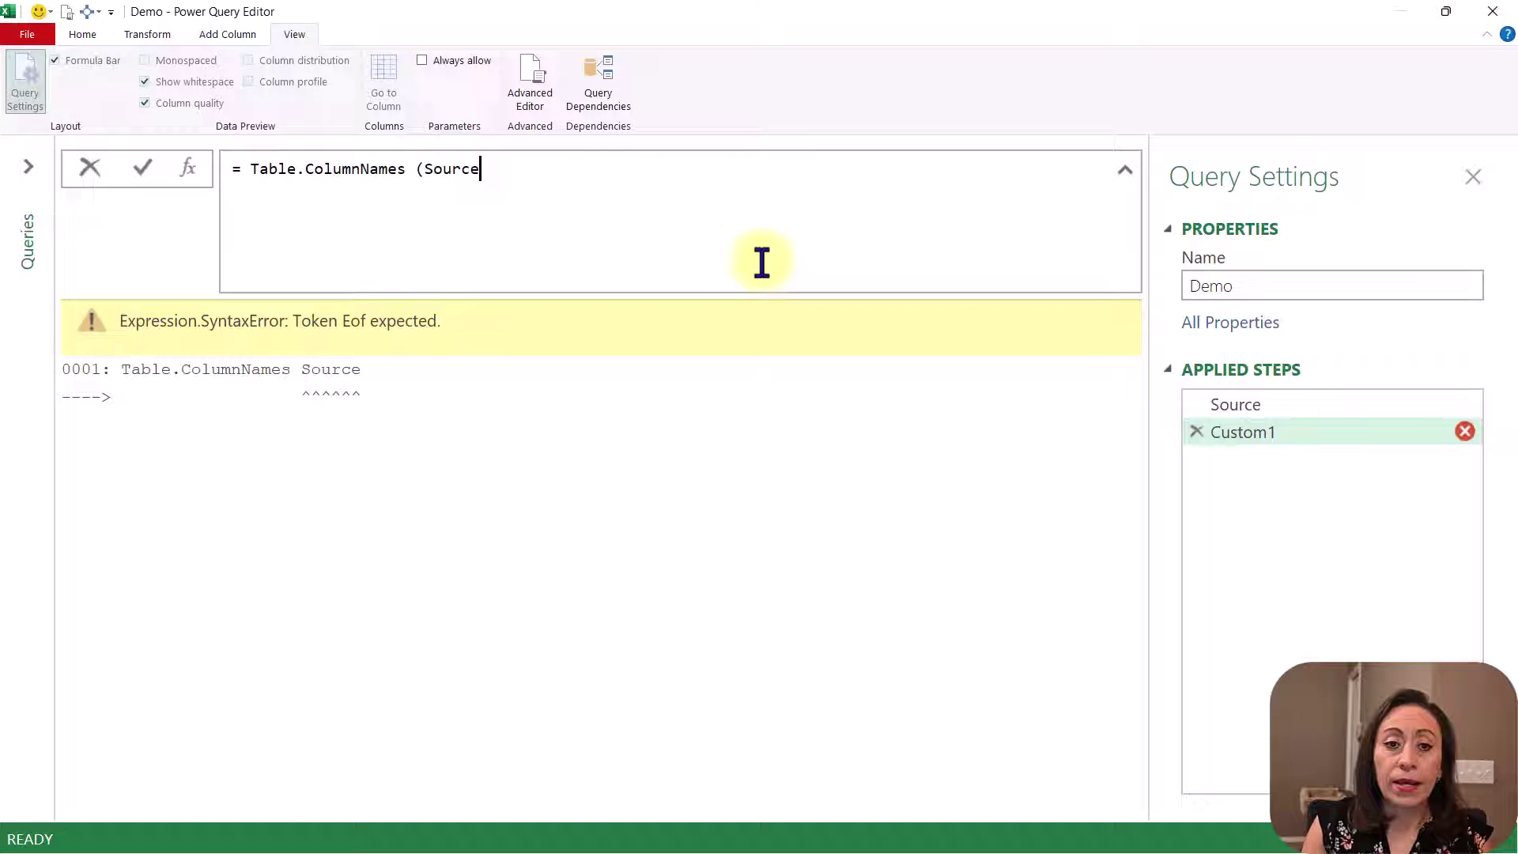
text())
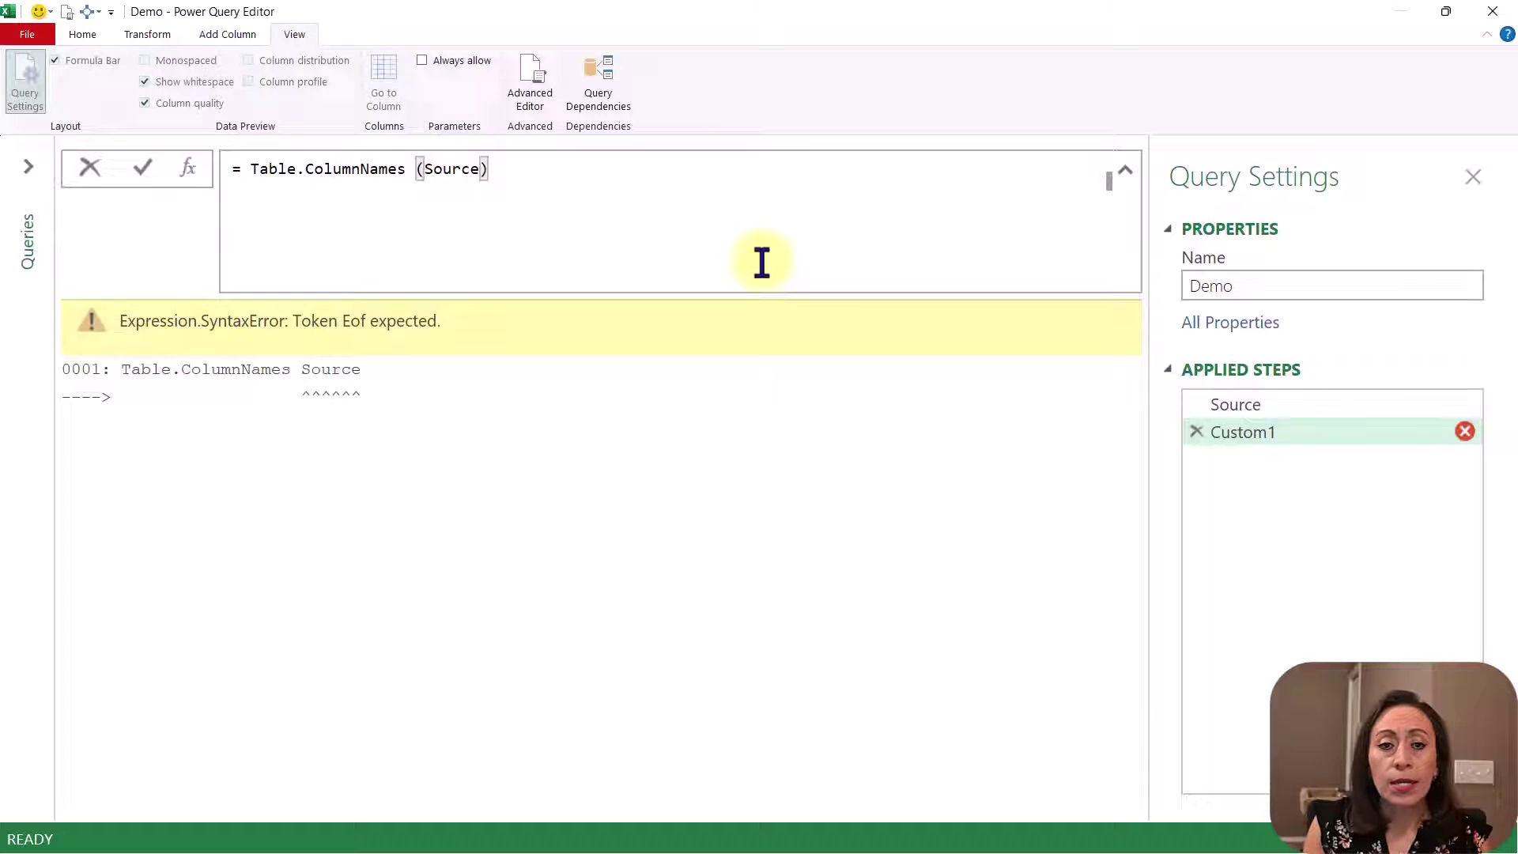
key(Return)
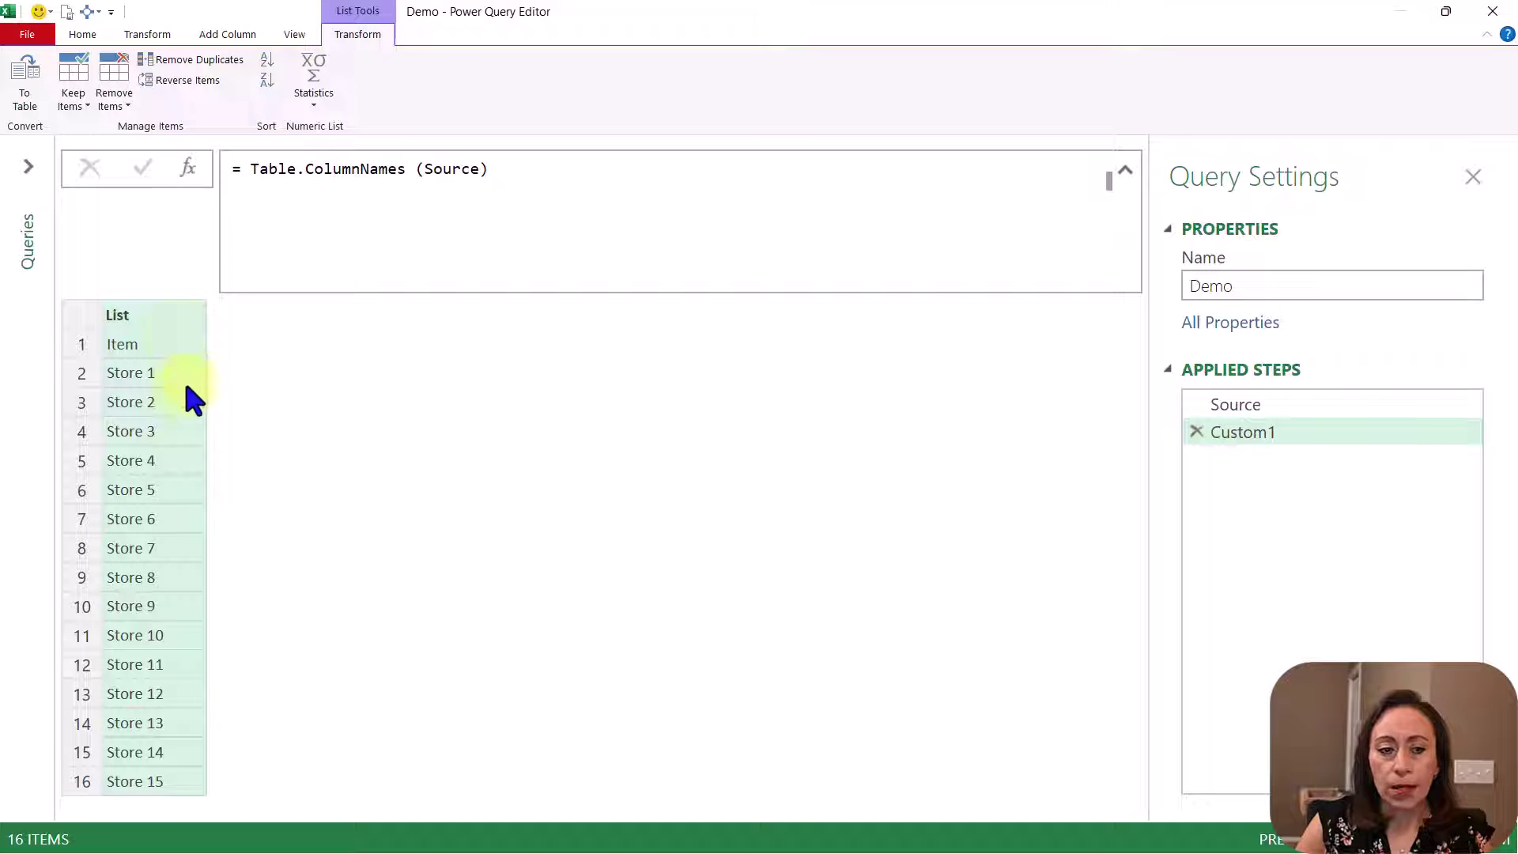
- Reset Custom1's formula back to = Source
click(543, 173)
drag(430, 176, 244, 166)
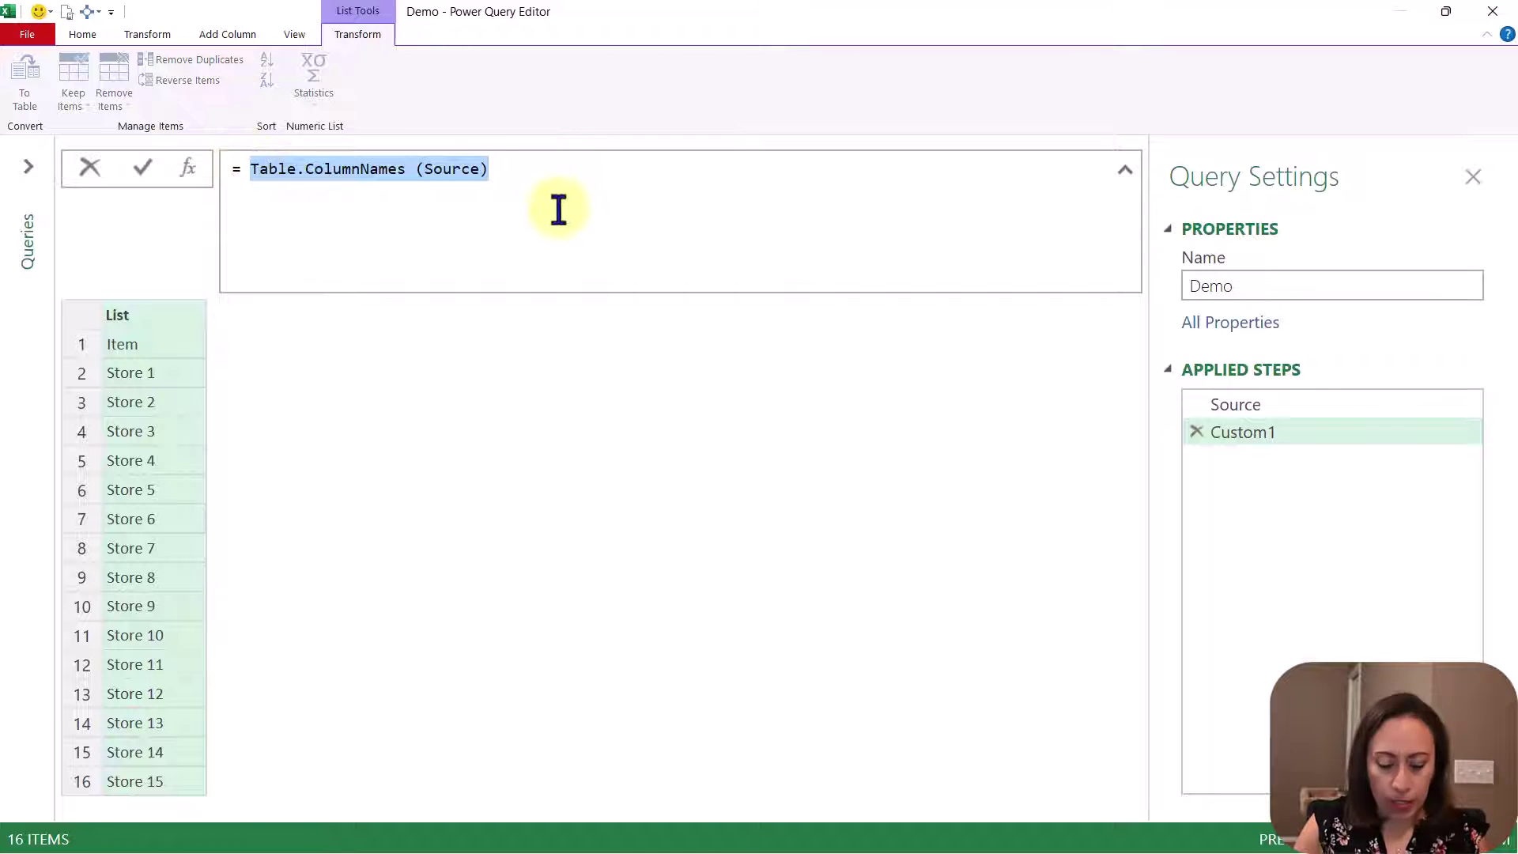
key(BackSpace)
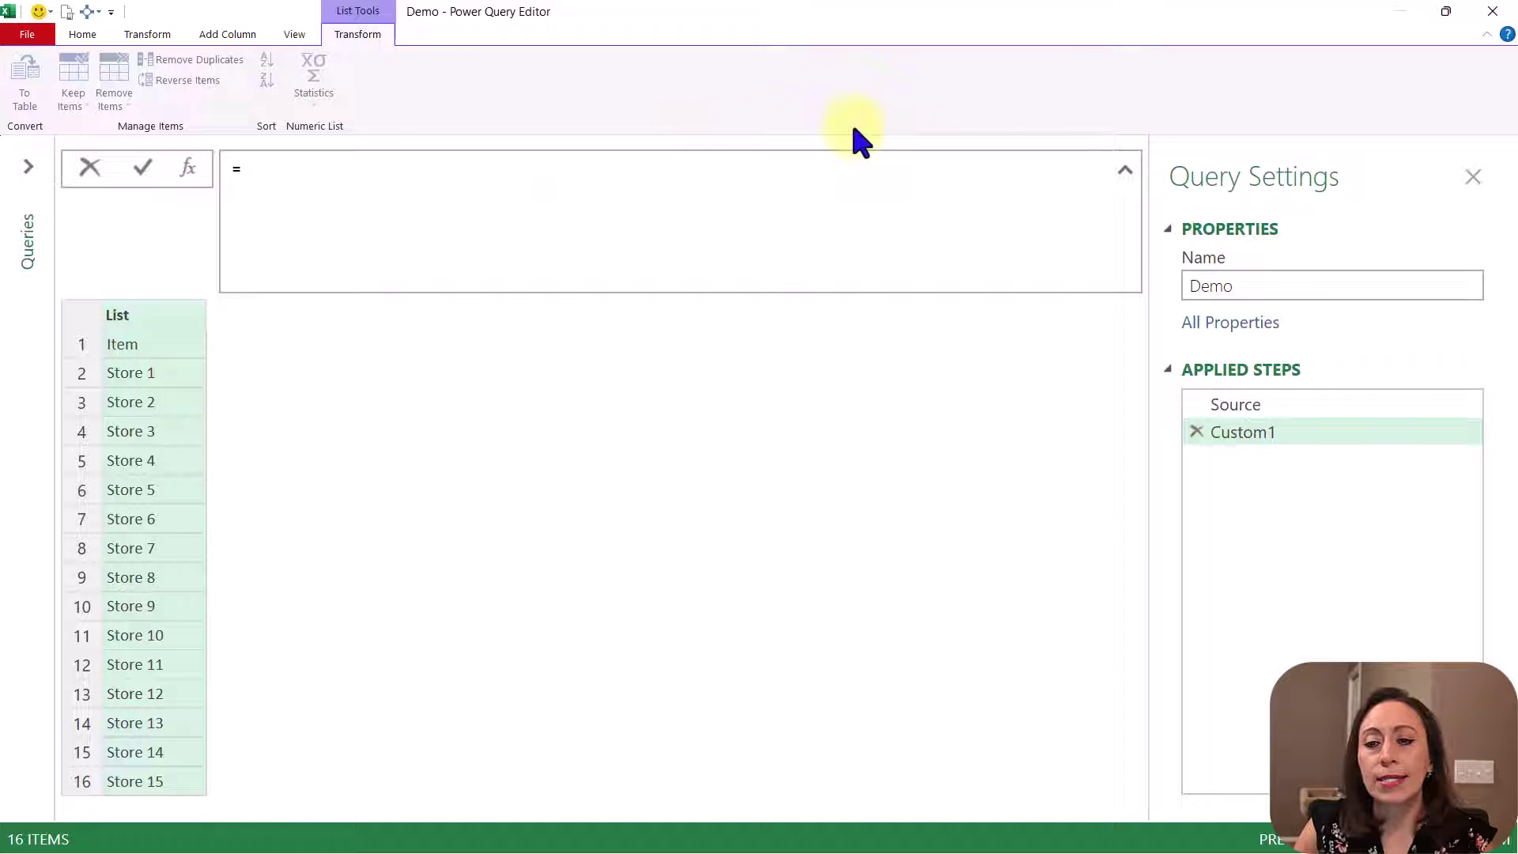
text(Sor)
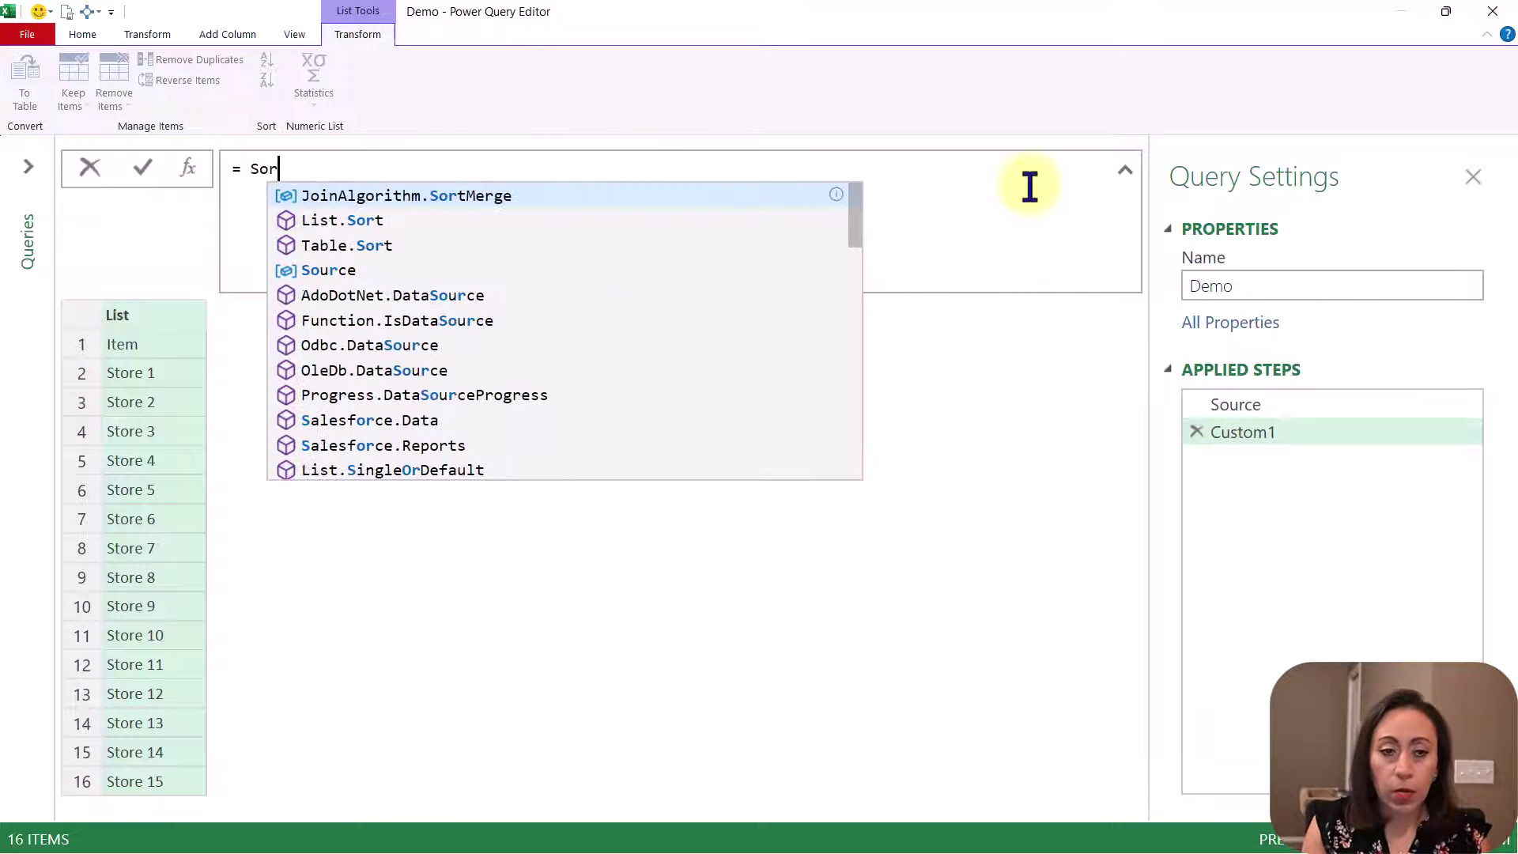
key(BackSpace)
text(urce)
key(Escape)
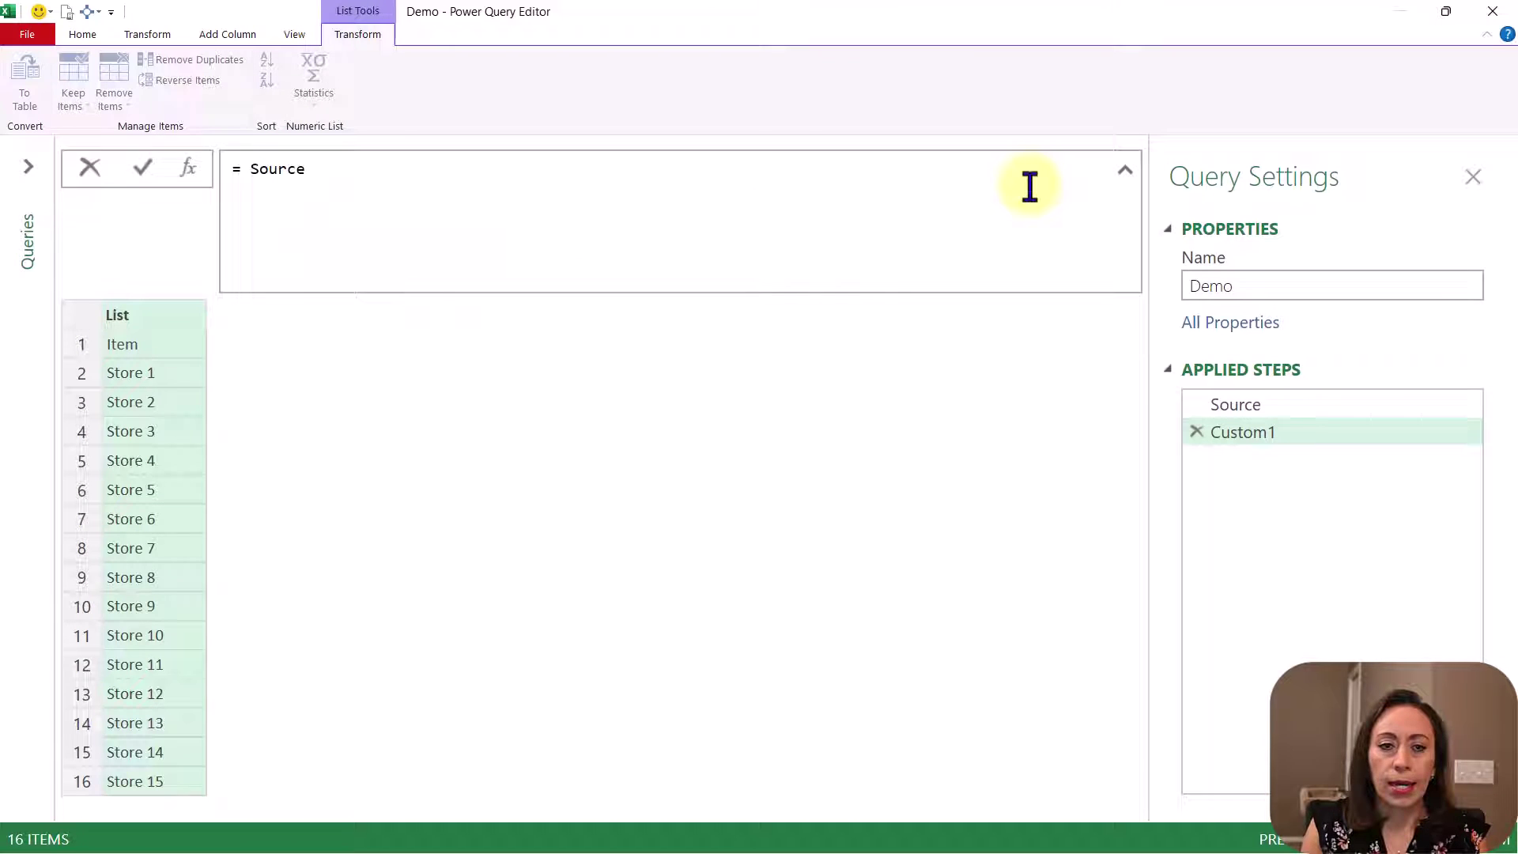
key(Return)
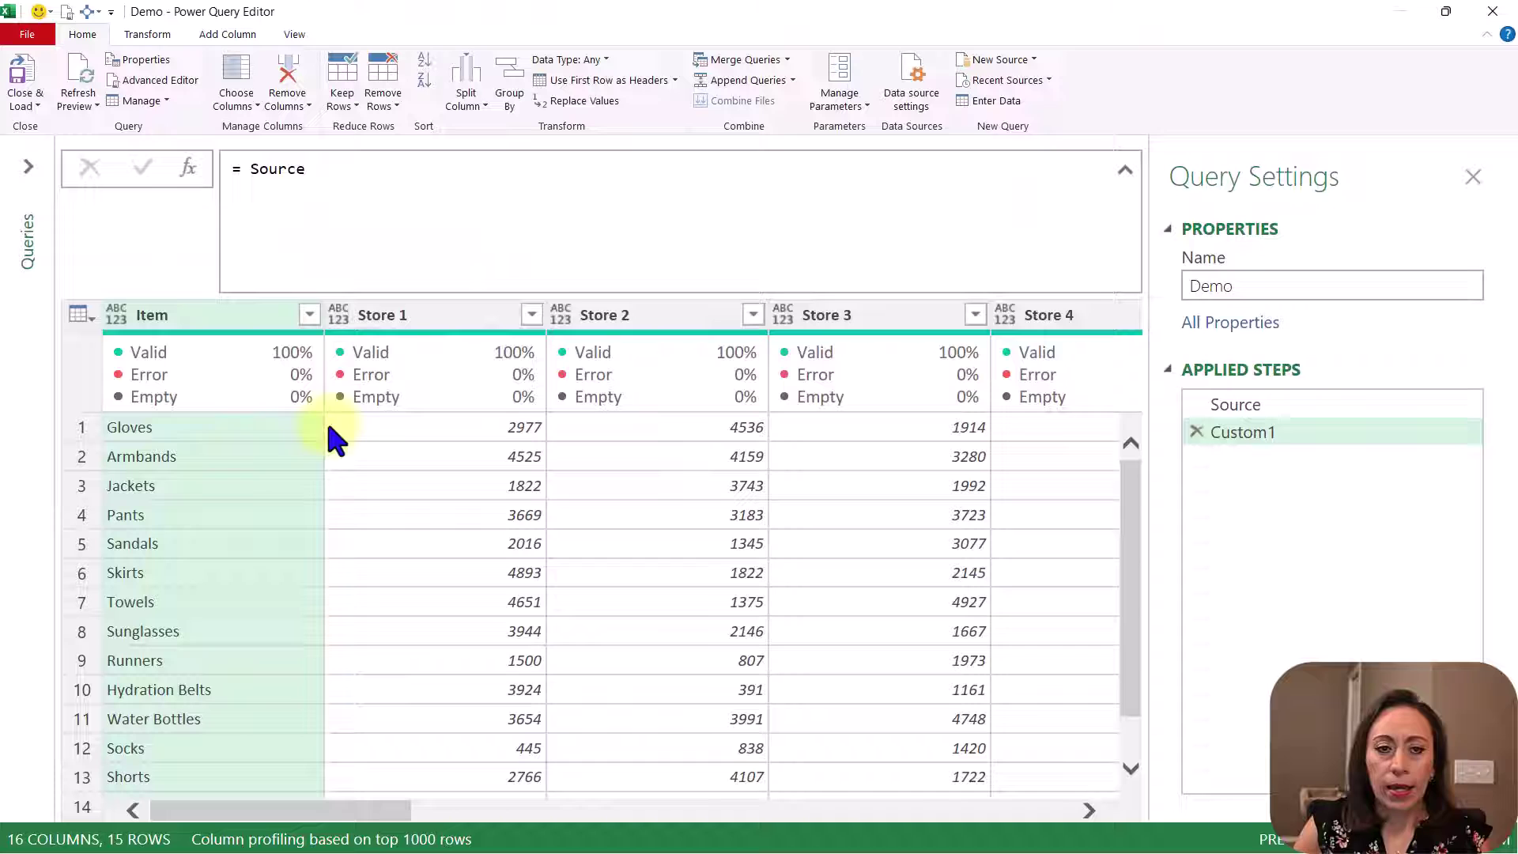
- Rewrite Custom1 to begin = Table.TransformColumnTypes (Source, with the table argument filled in
click(323, 173)
click(244, 169)
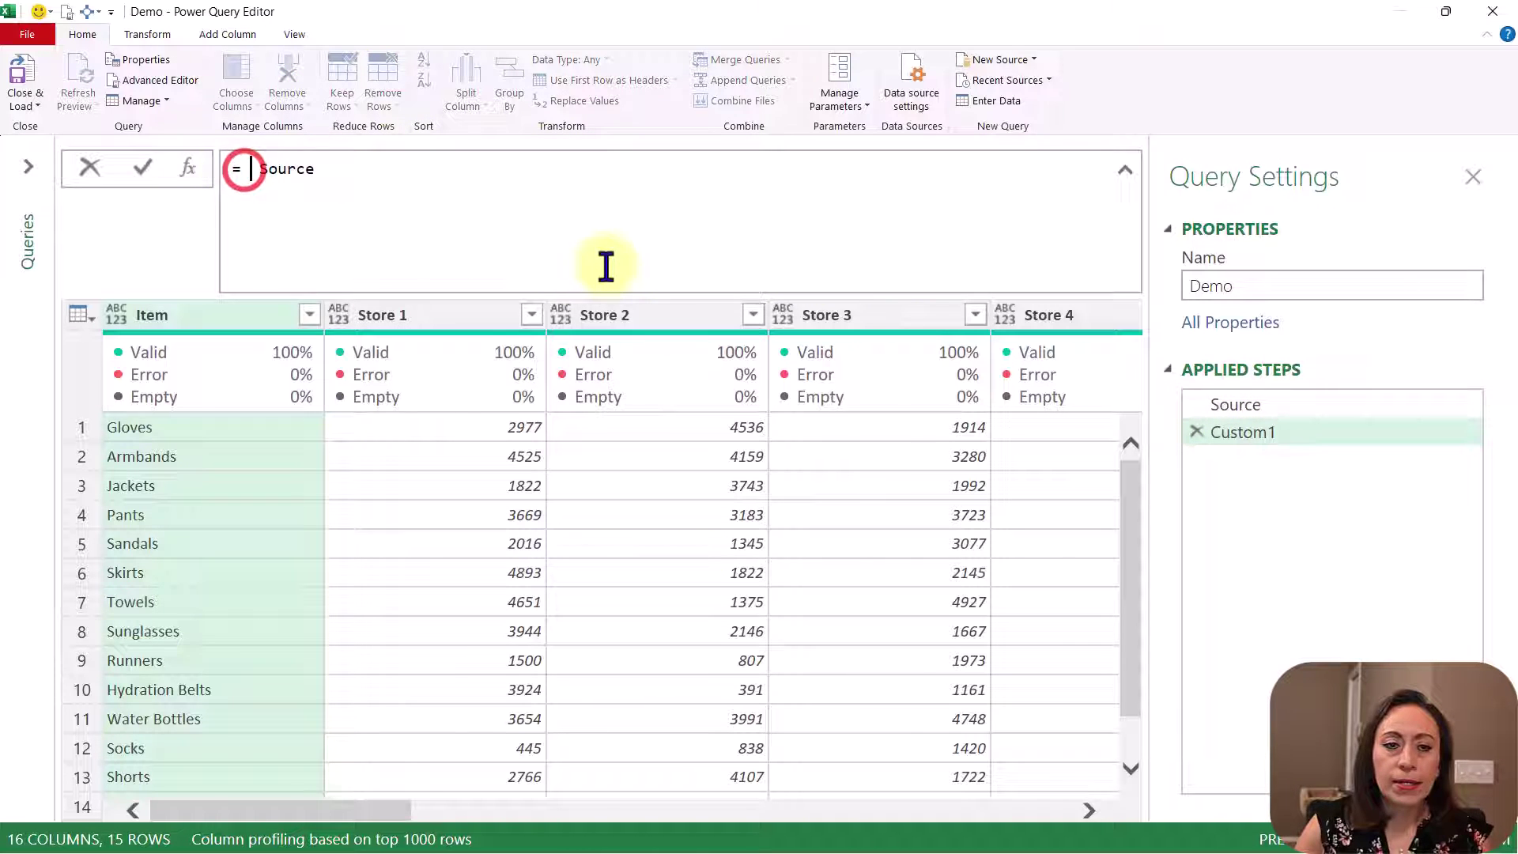
text(tatc)
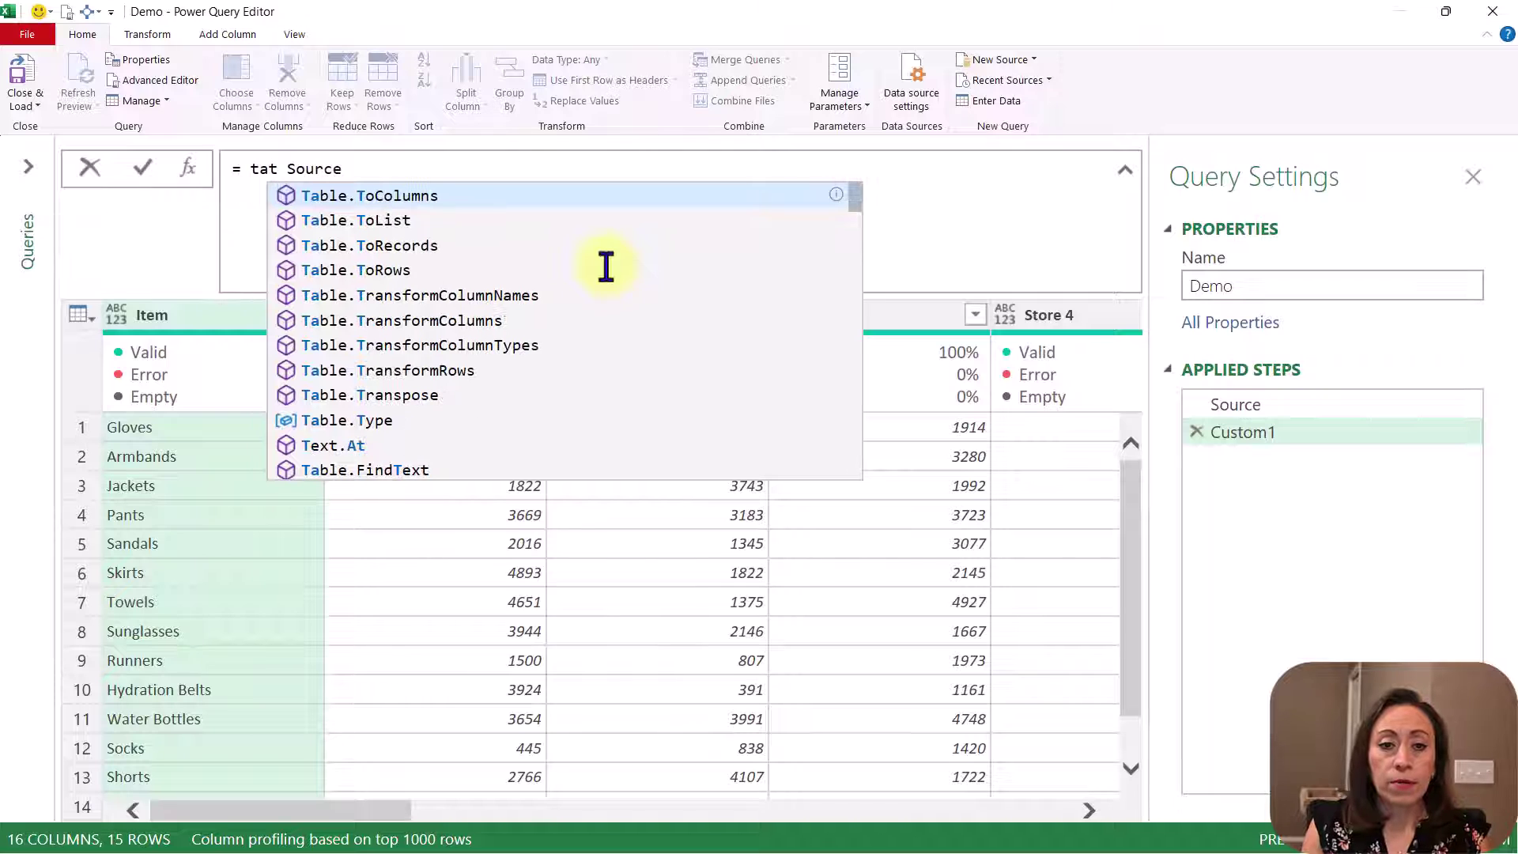
text(i)
key(BackSpace)
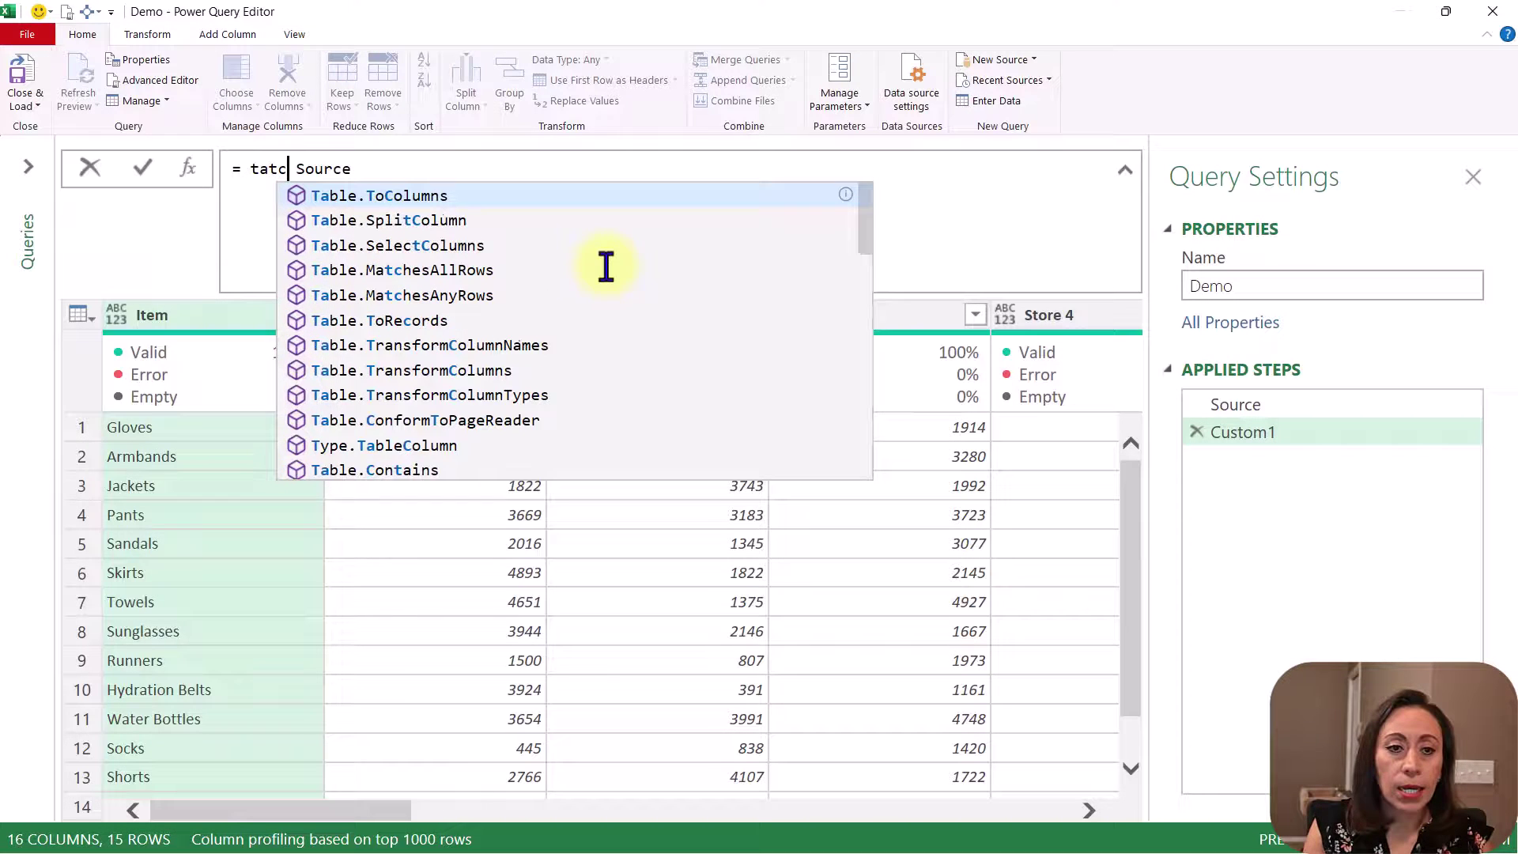
text(olt)
key(Tab)
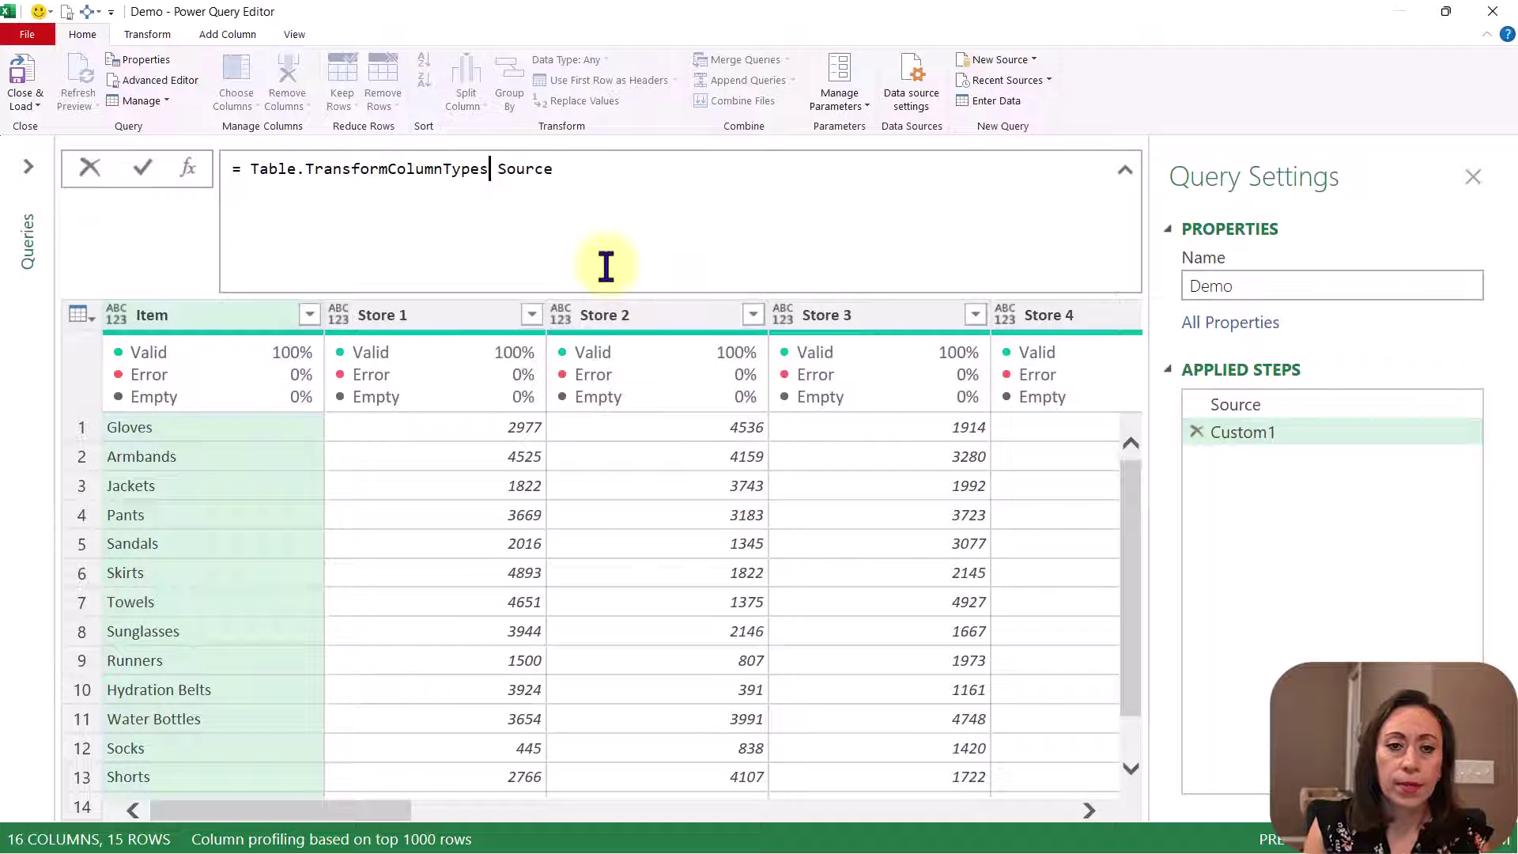
text(()
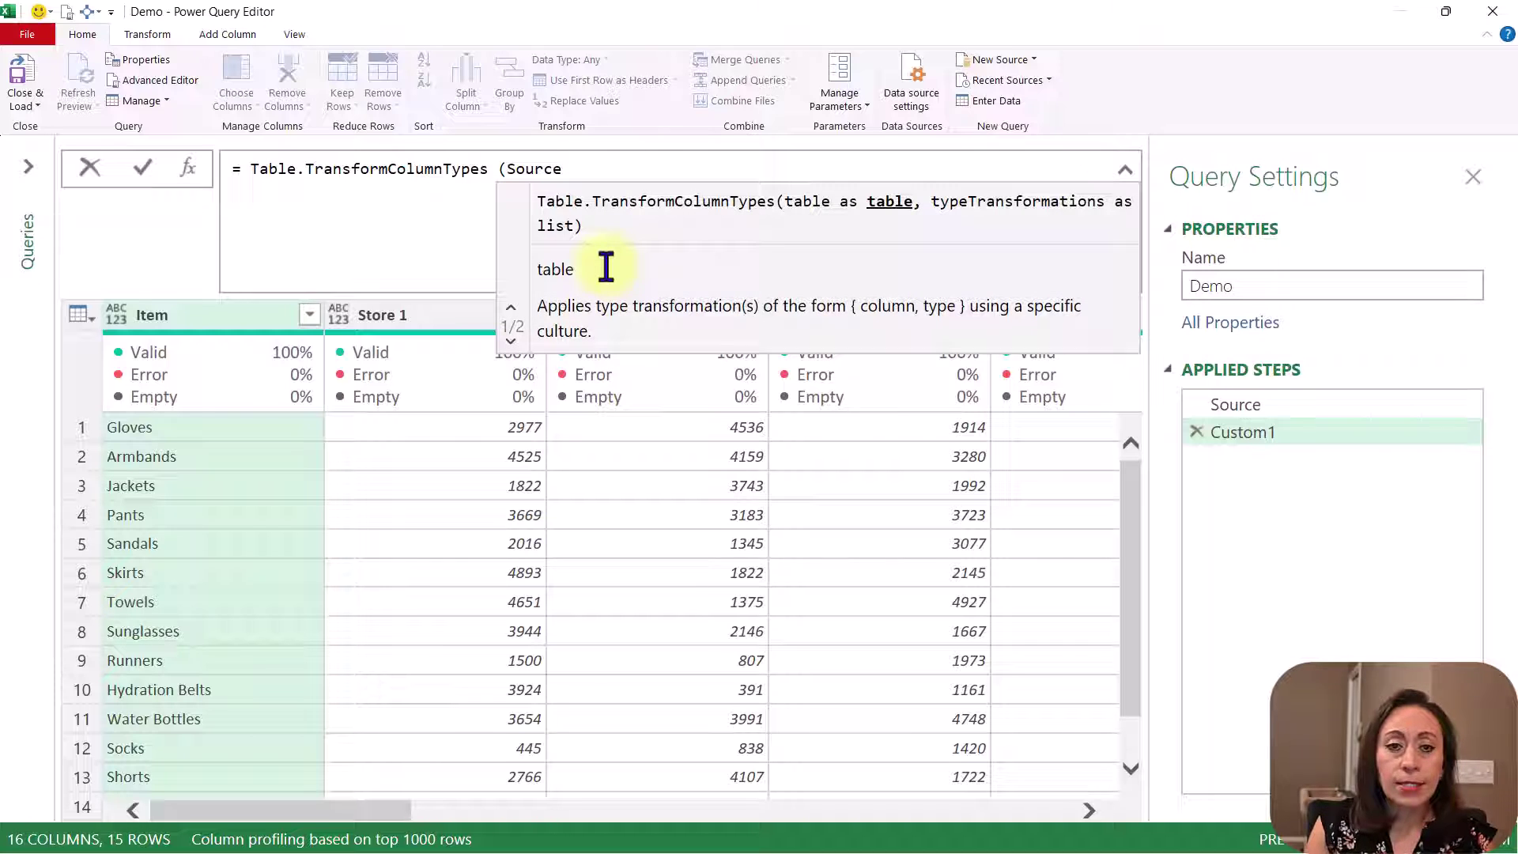
key(End)
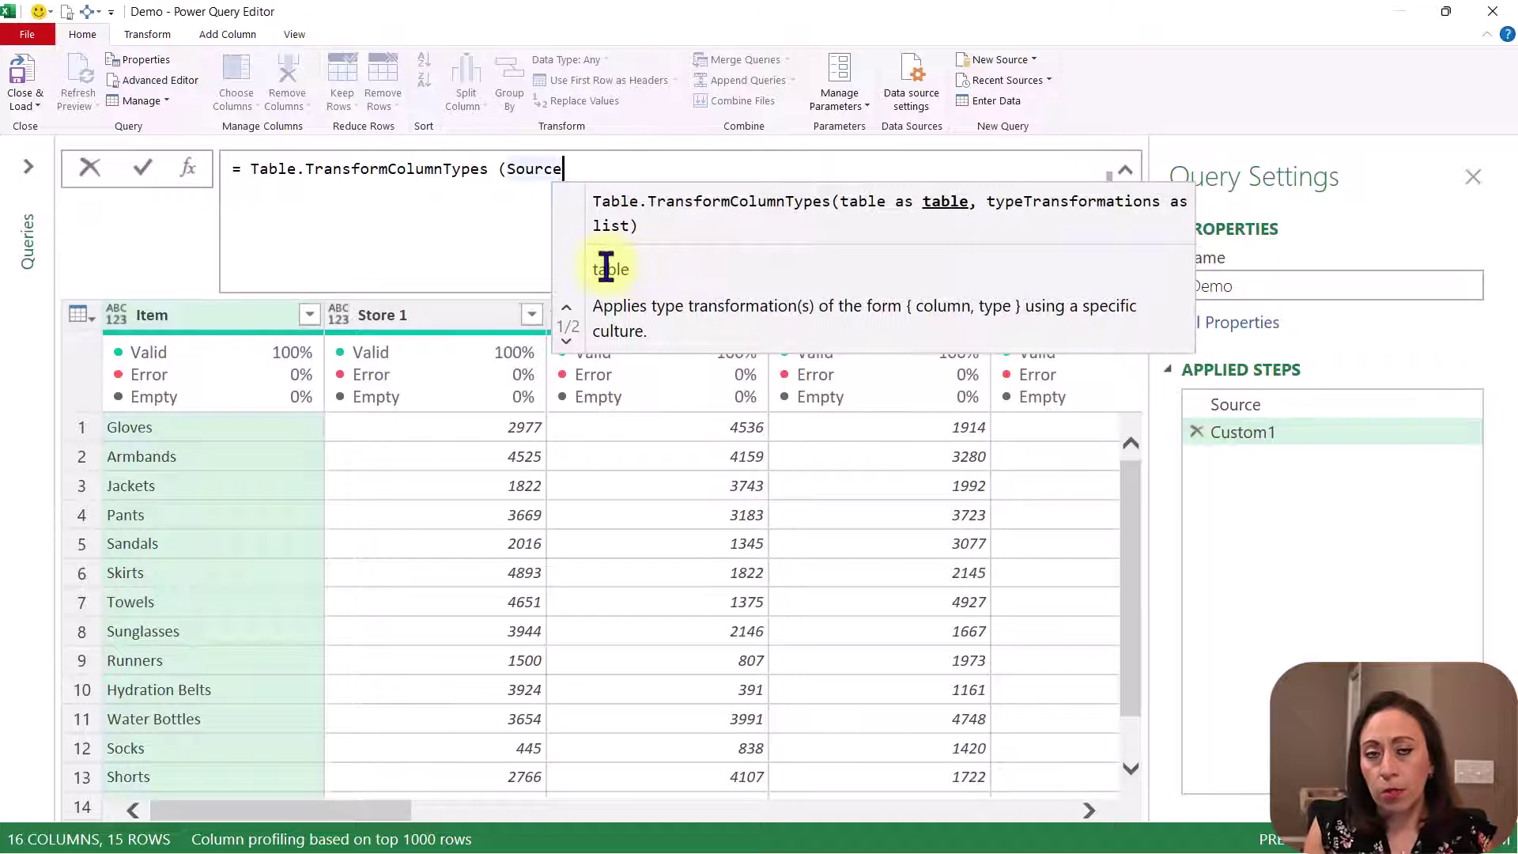
text(,)
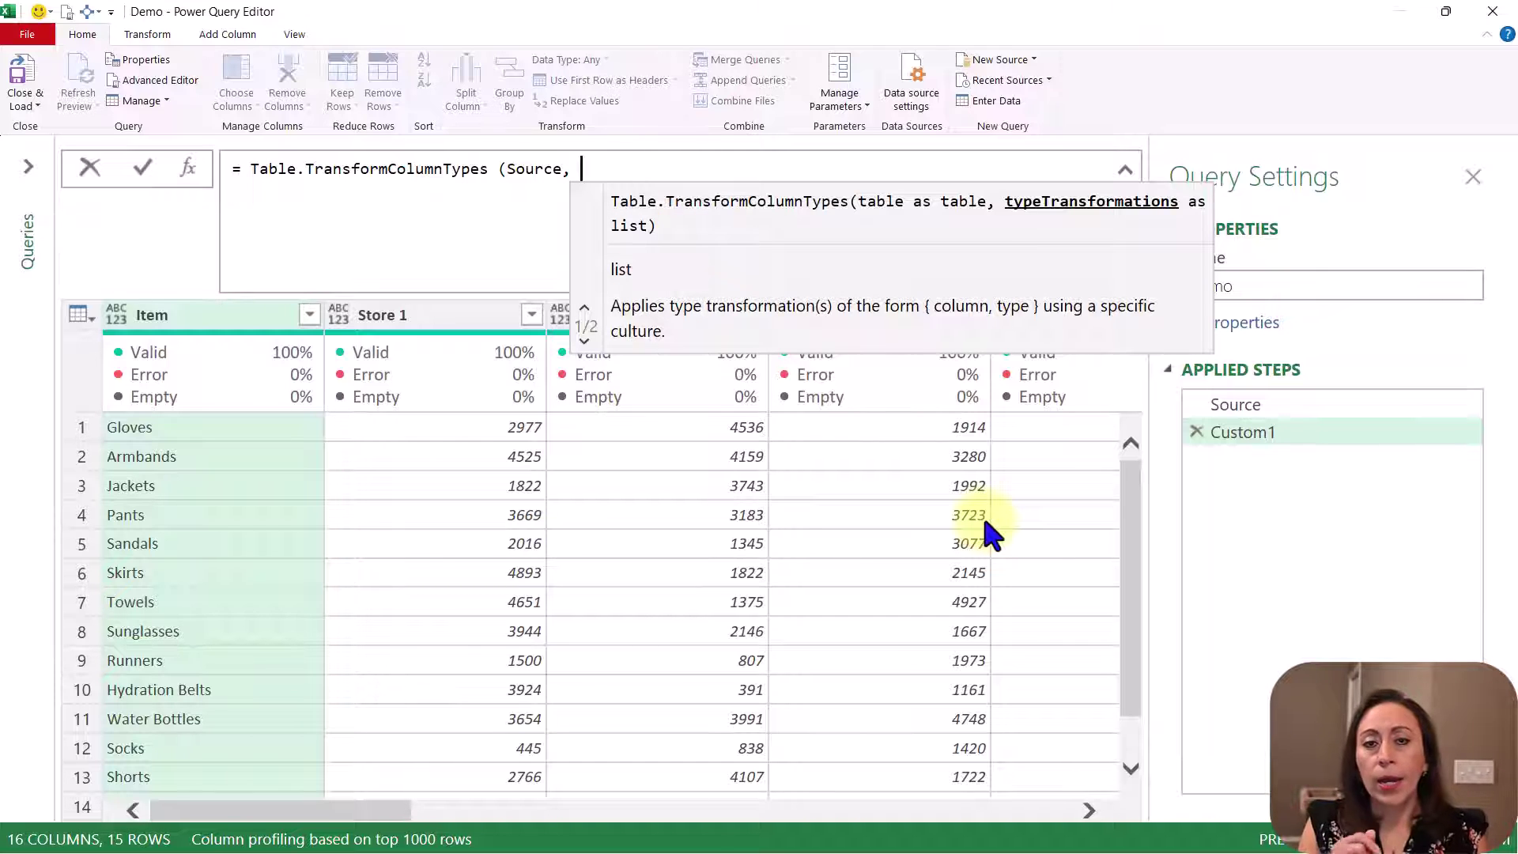
- Add List.Transform(Table.ColumnNames (Source), each {_, type text}) as the second argument and close it
text(listtr)
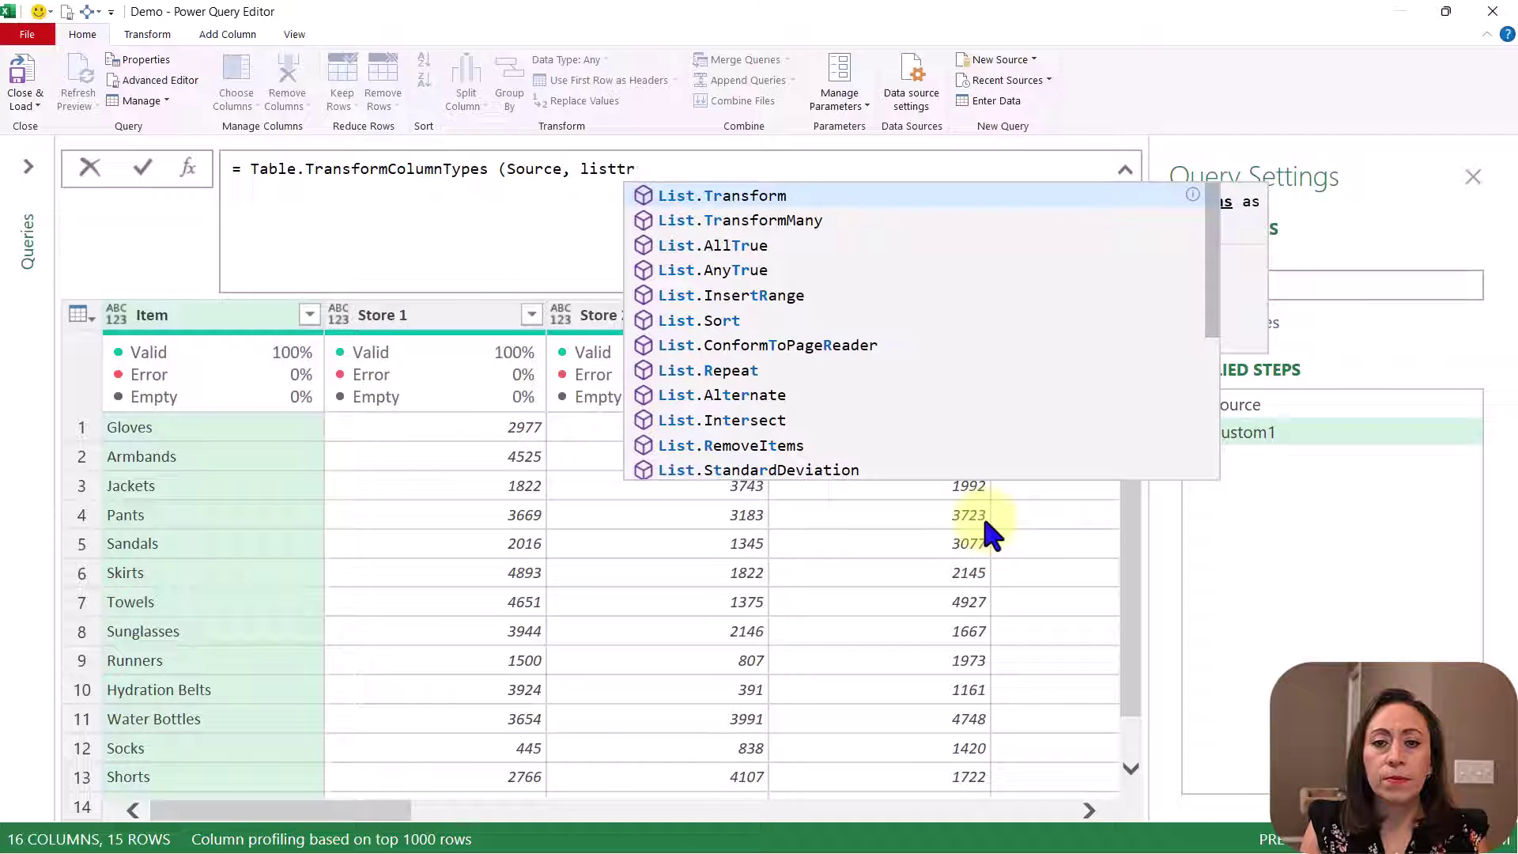
key(Tab)
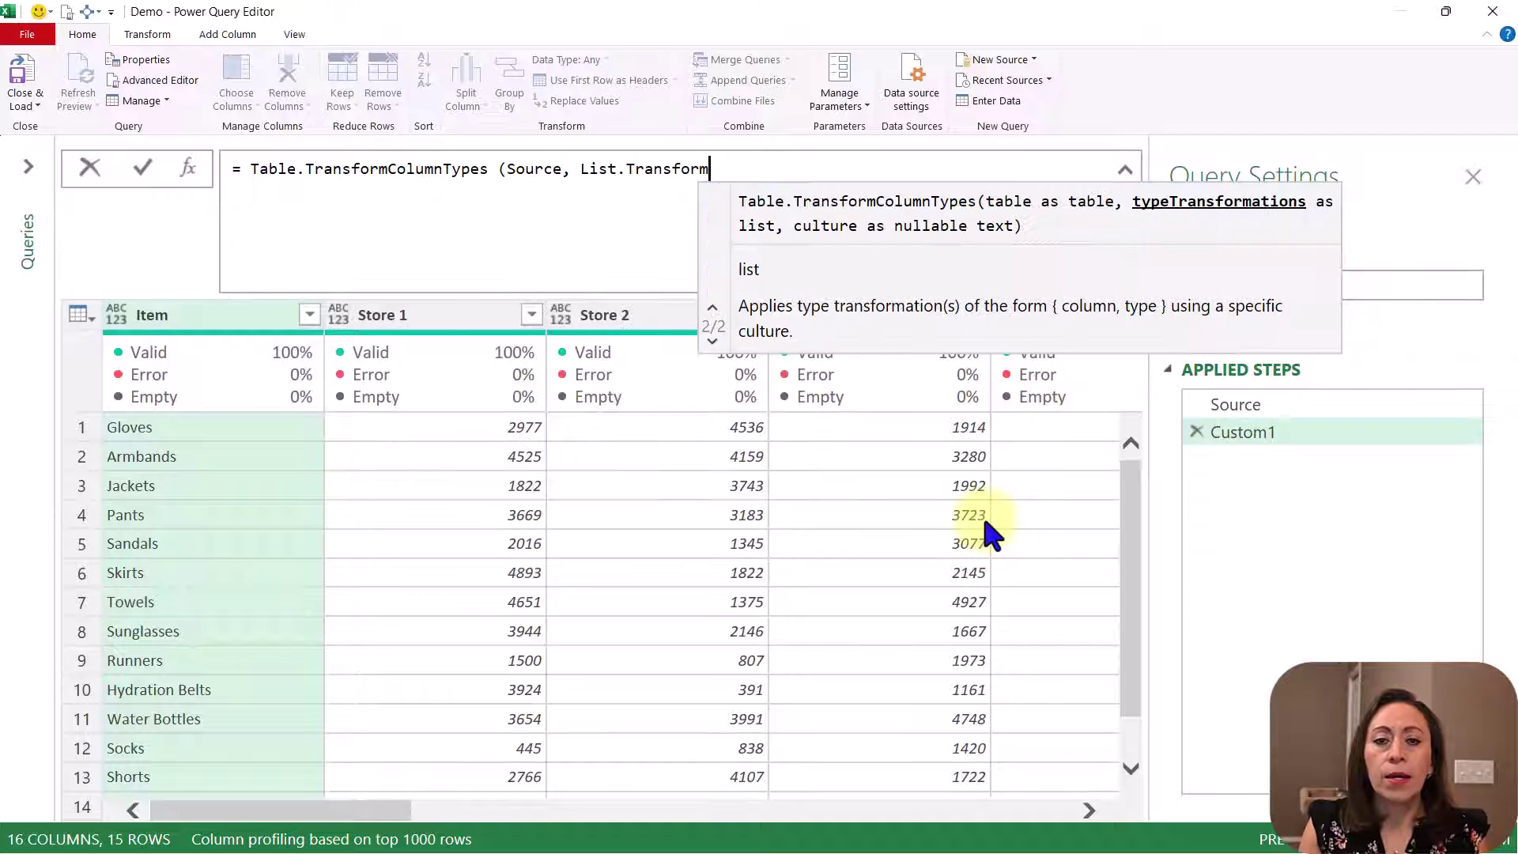
text(()
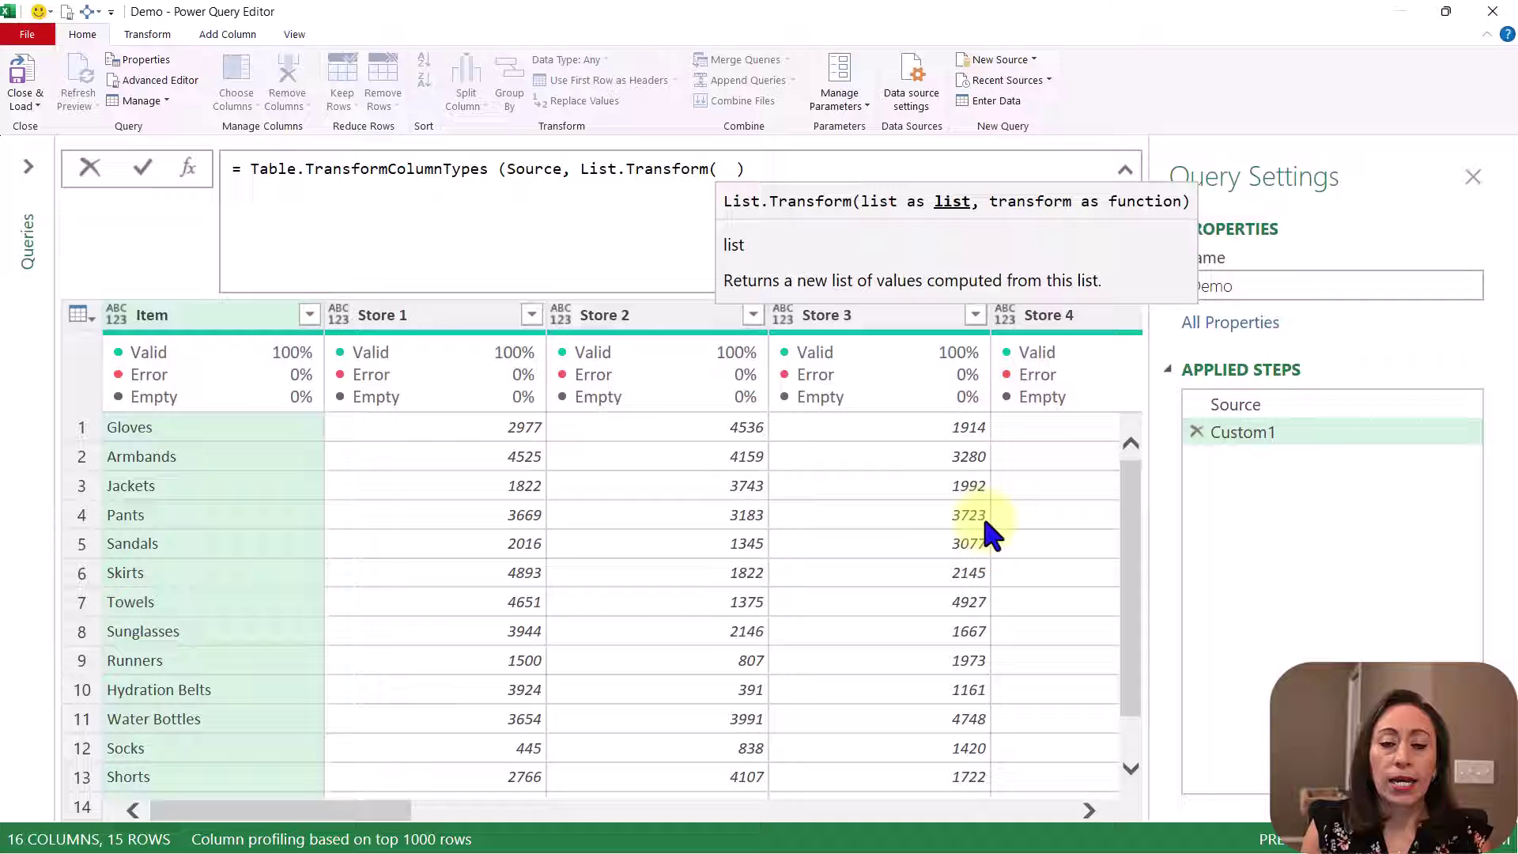
text(Table.ColumnNames (Source))
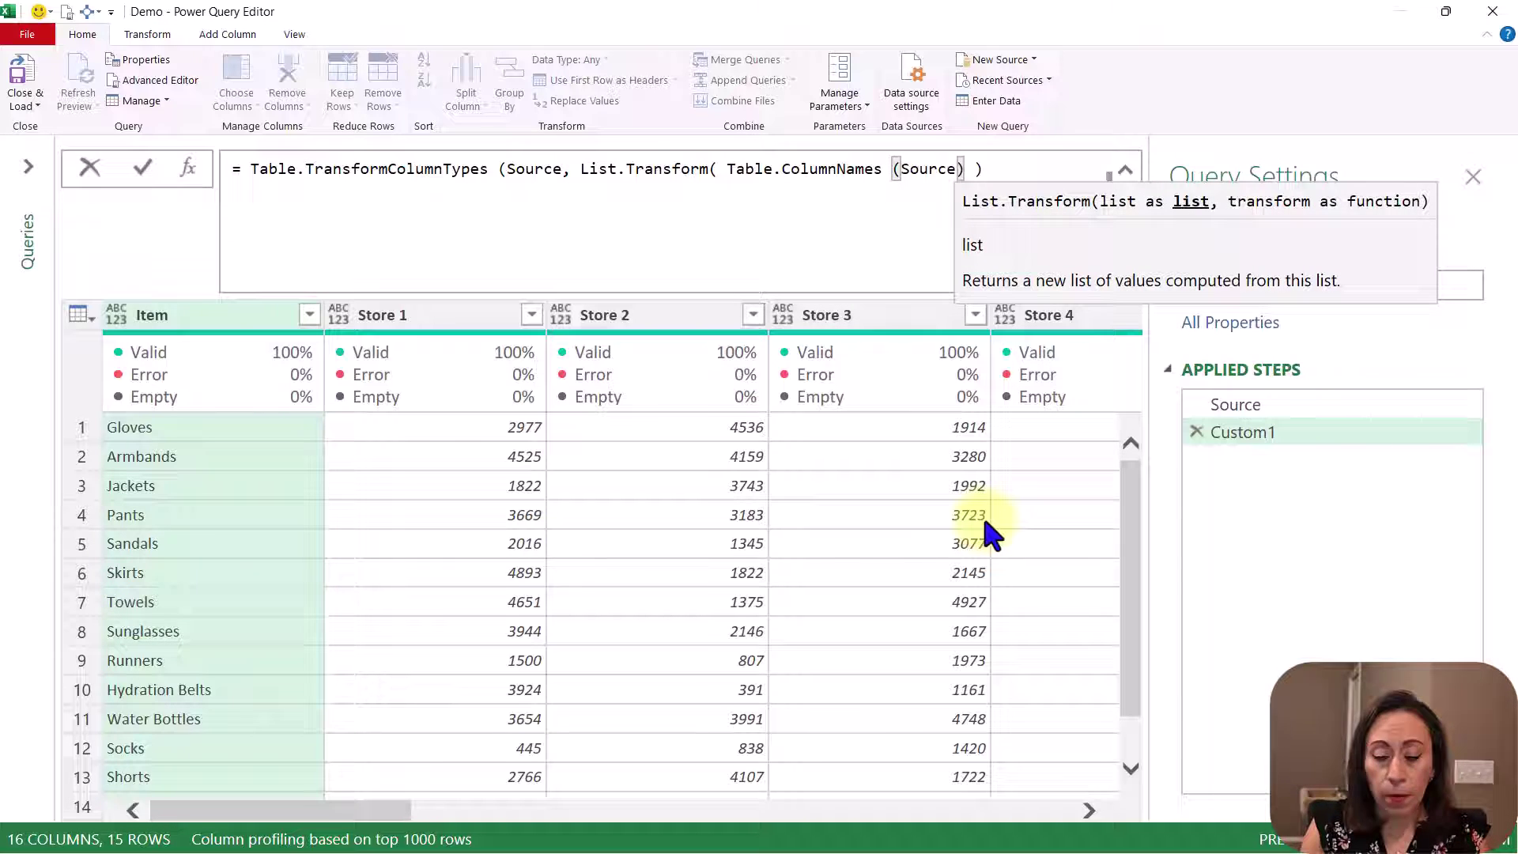
text(, )
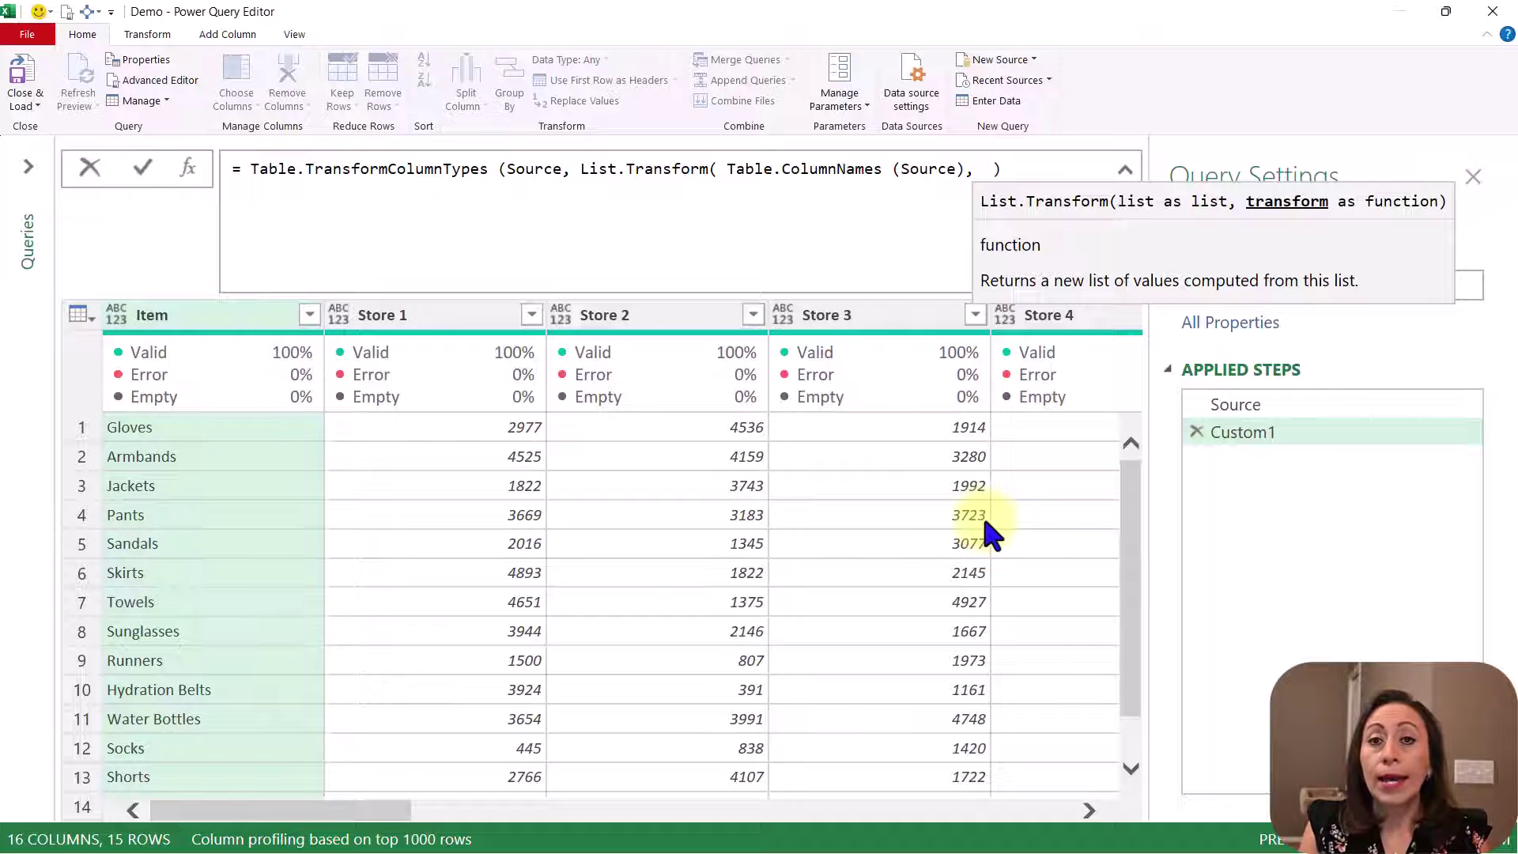
text(each)
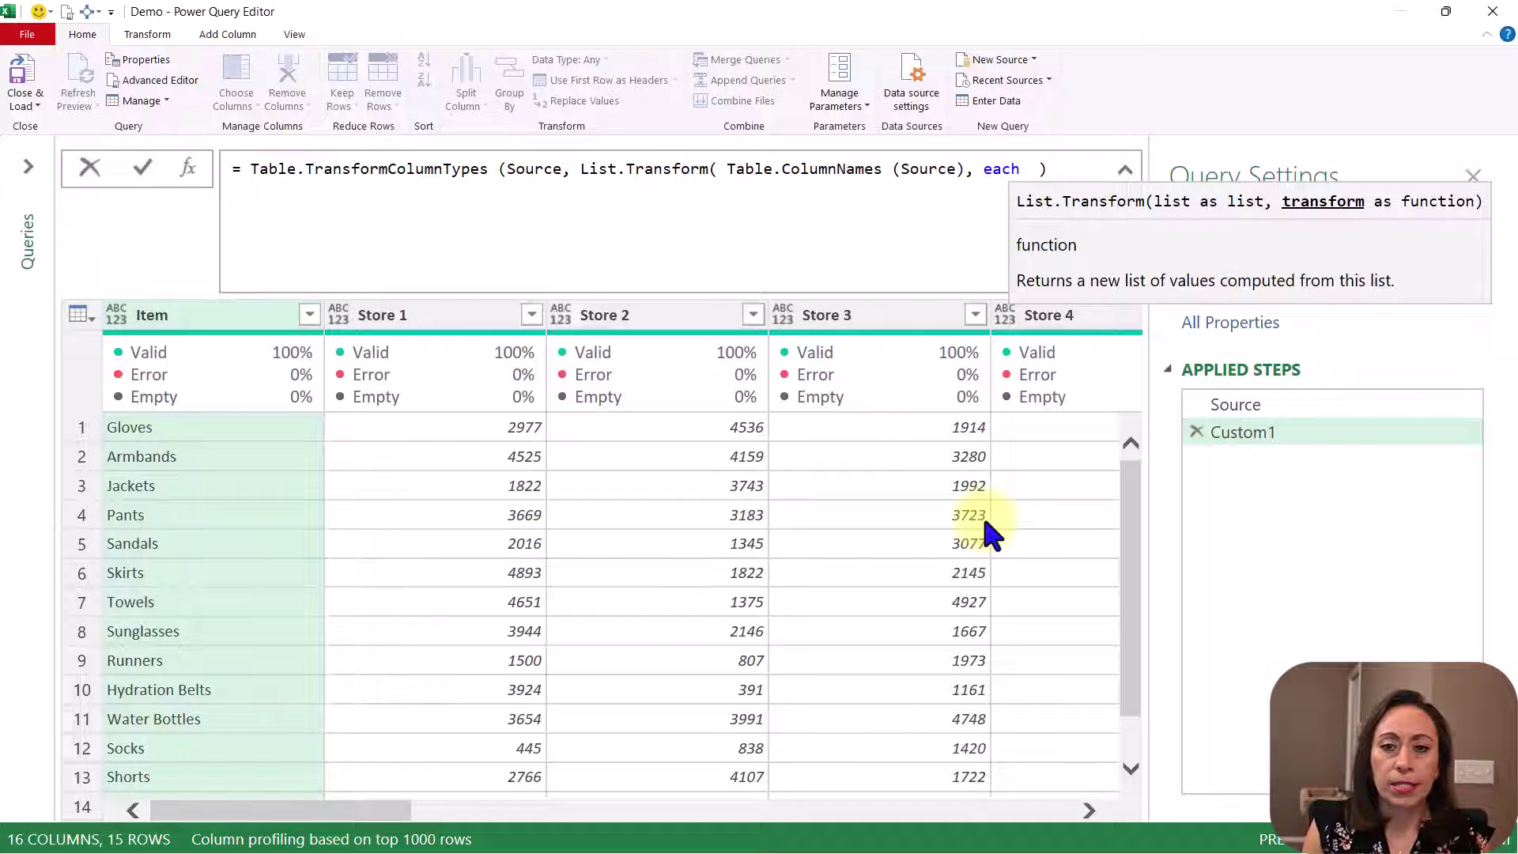
key(shift+Return)
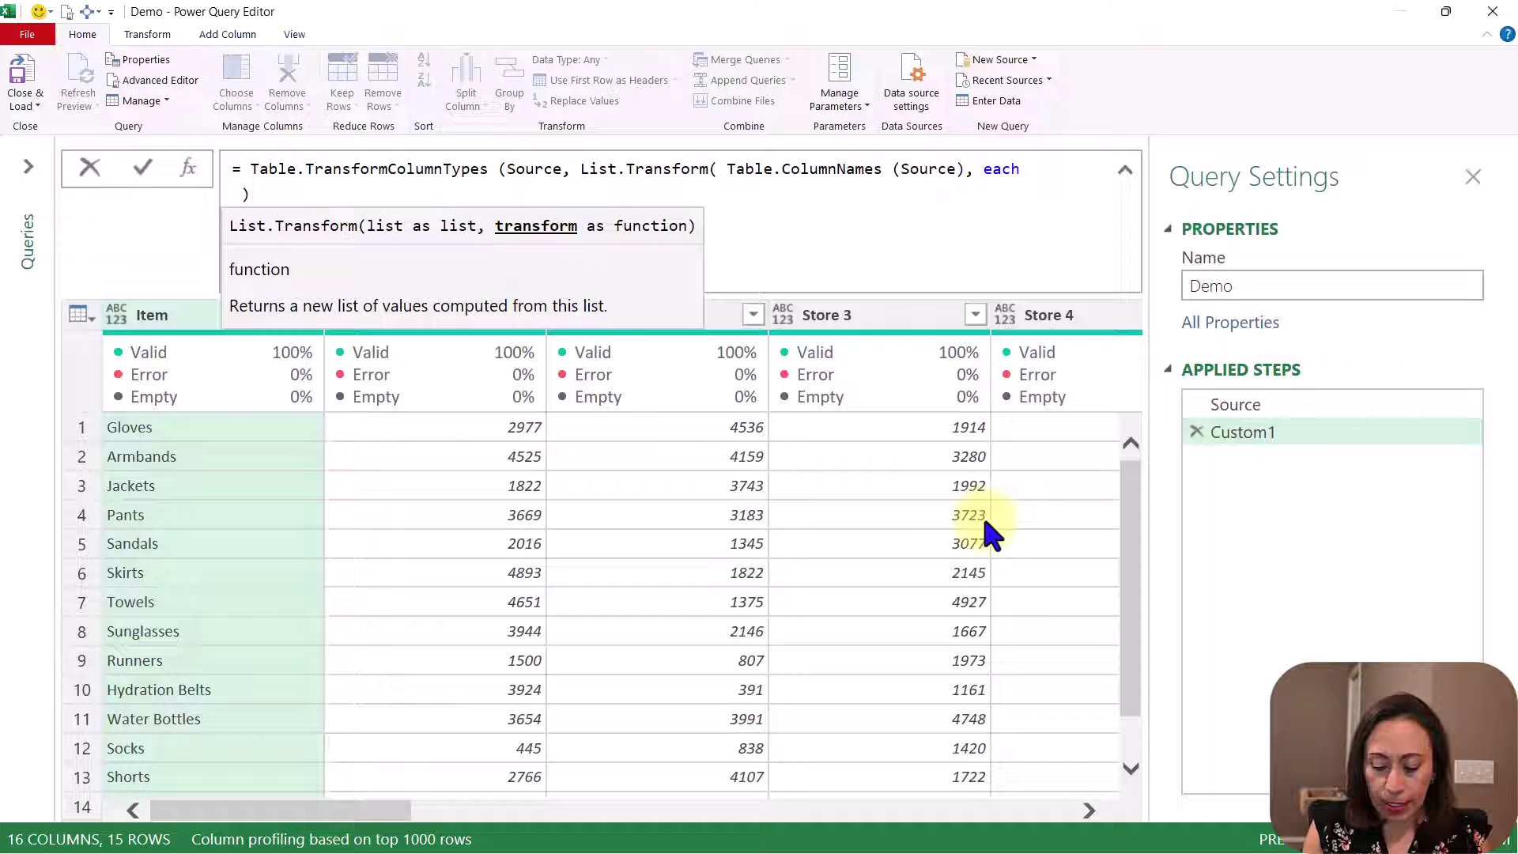
text({)
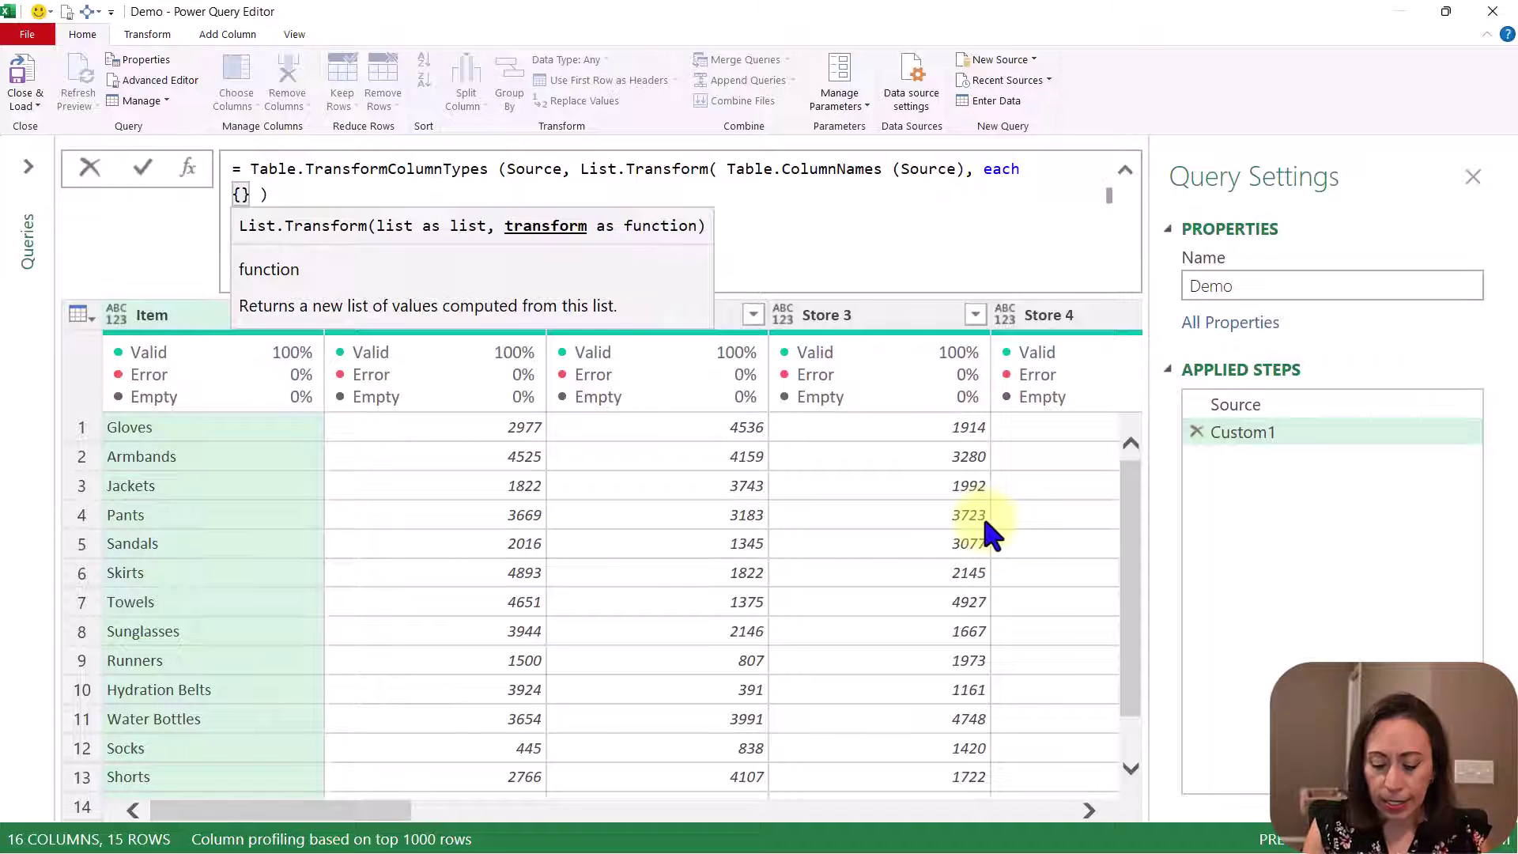
text( , )
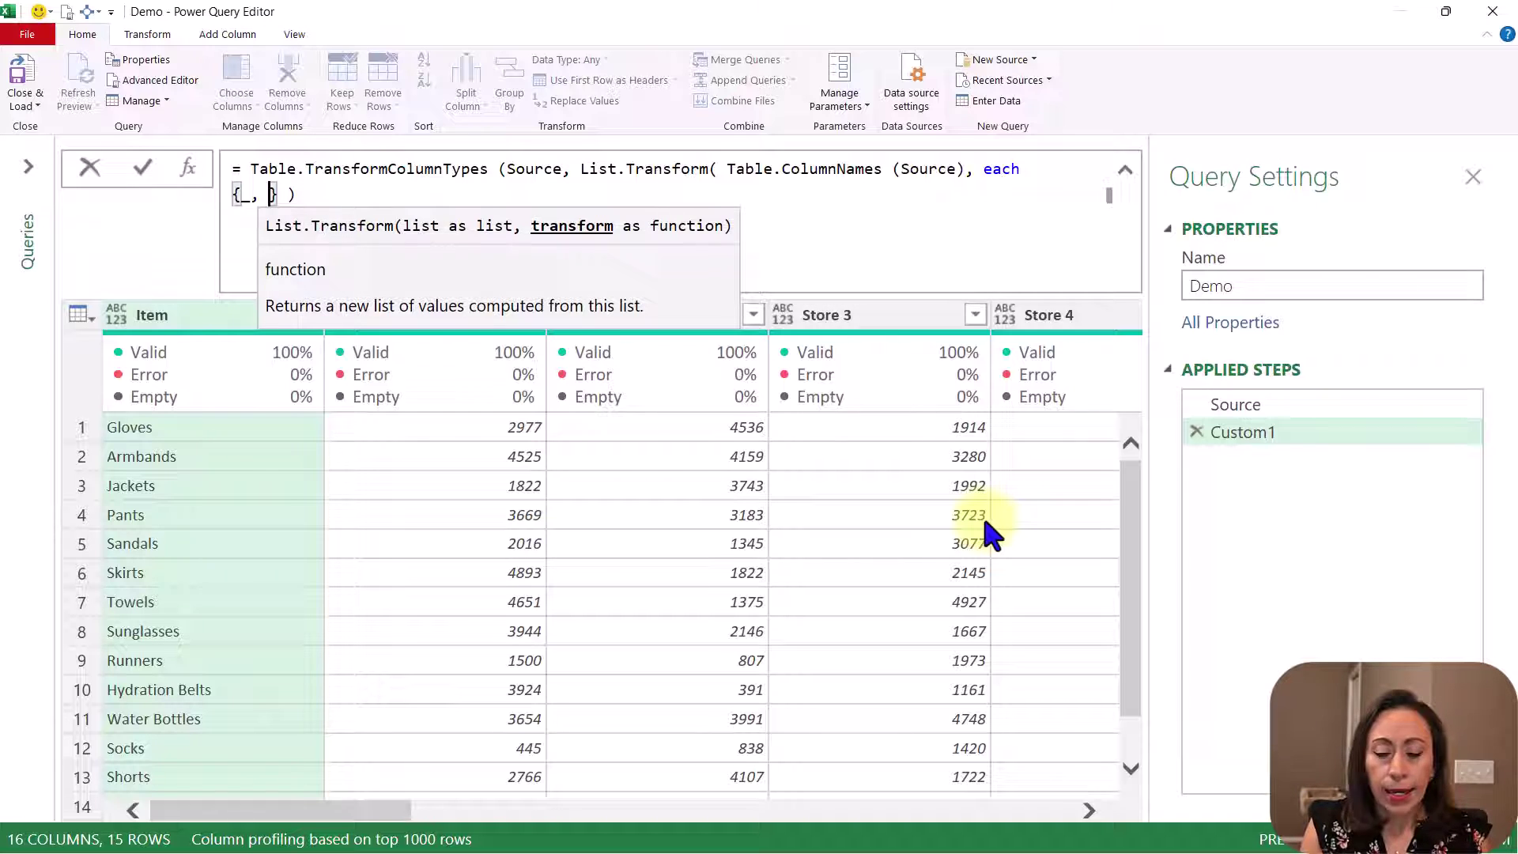
text(type )
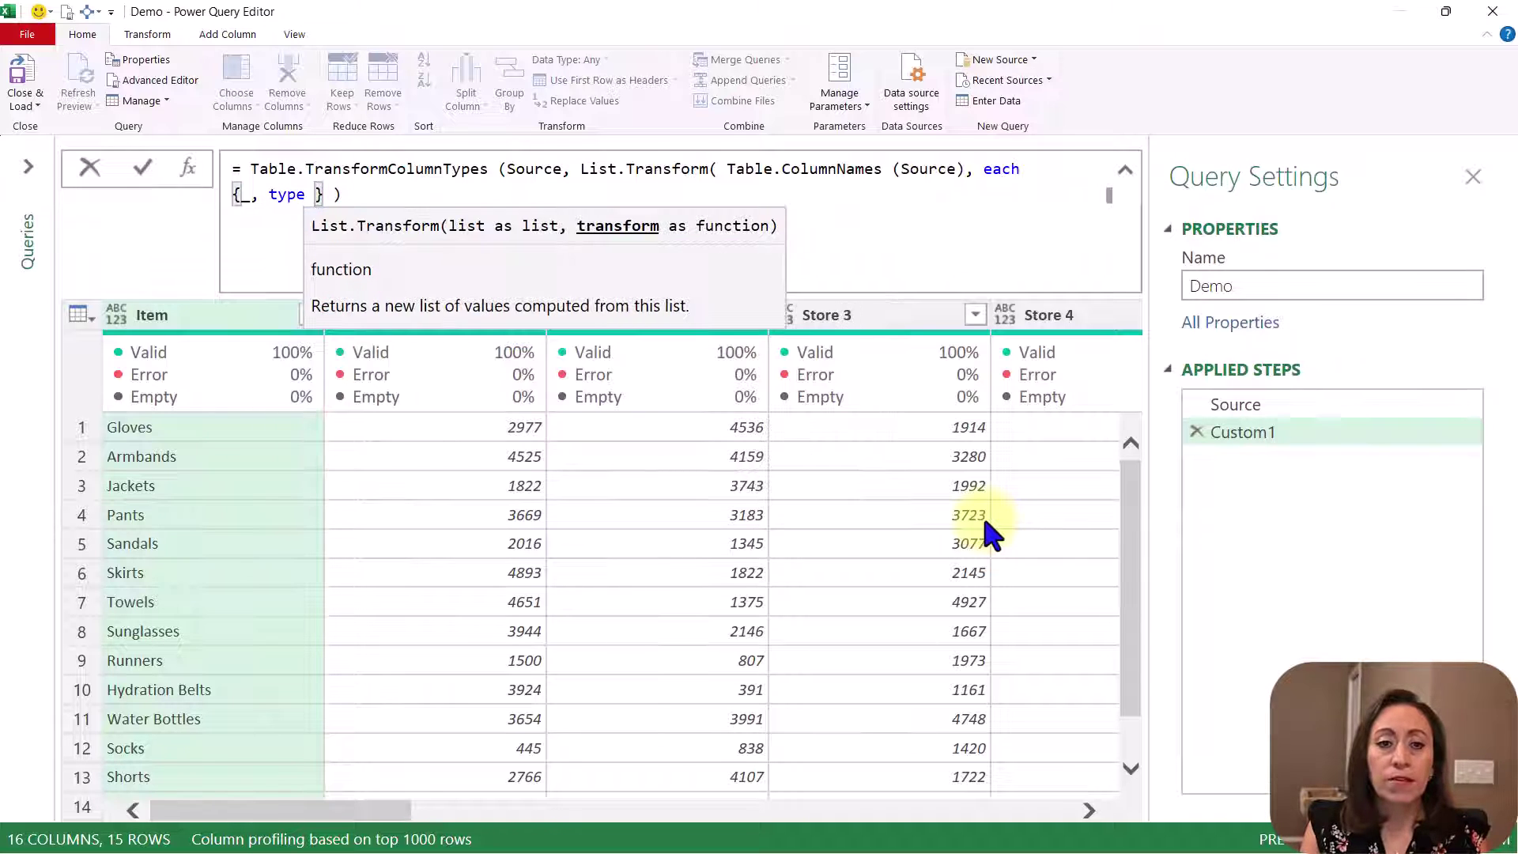
text(text)
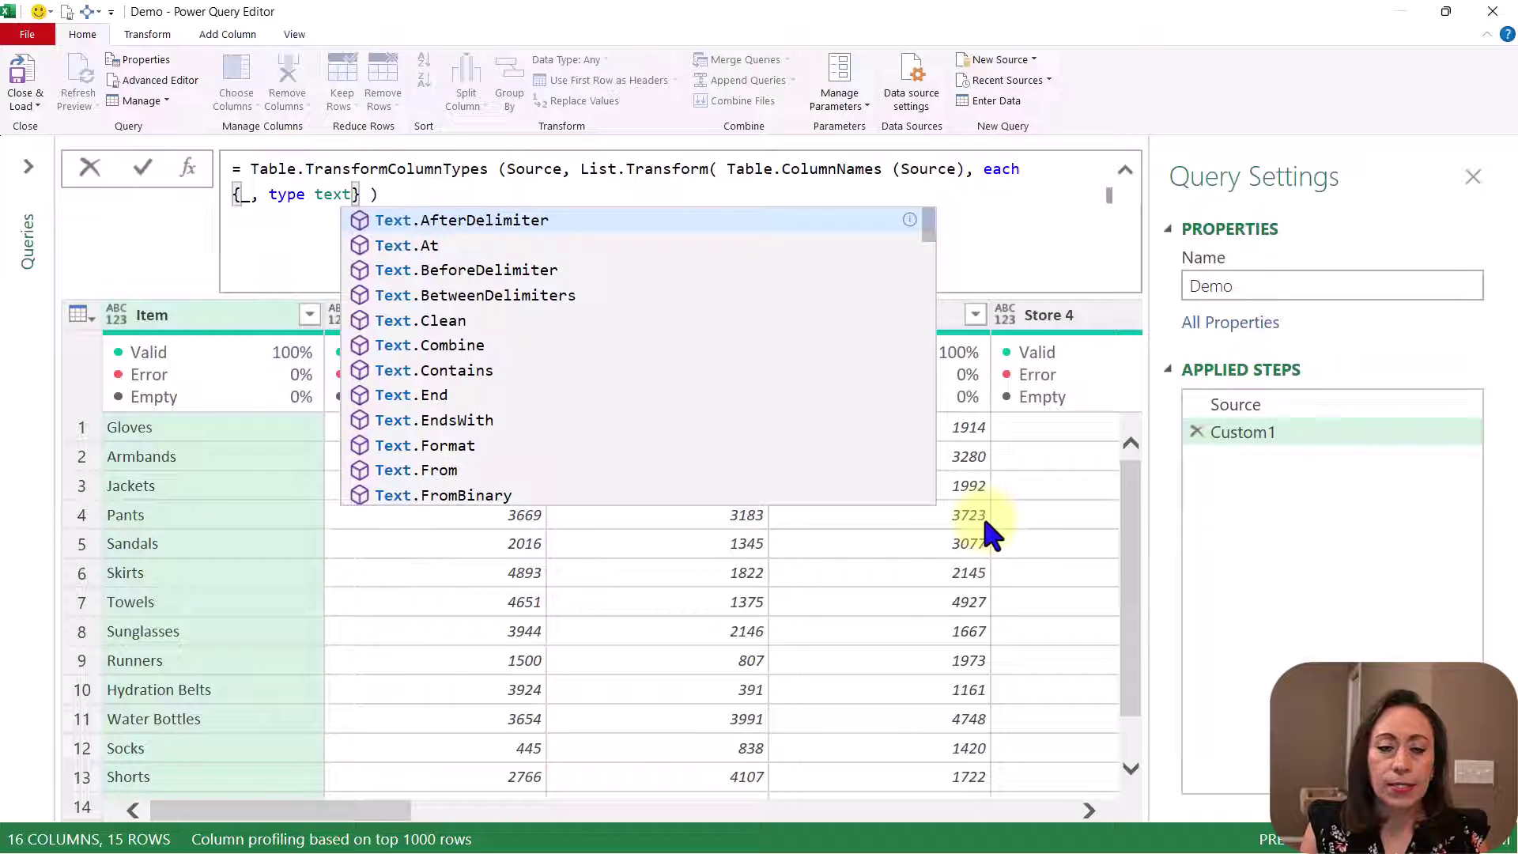
key(End)
text())
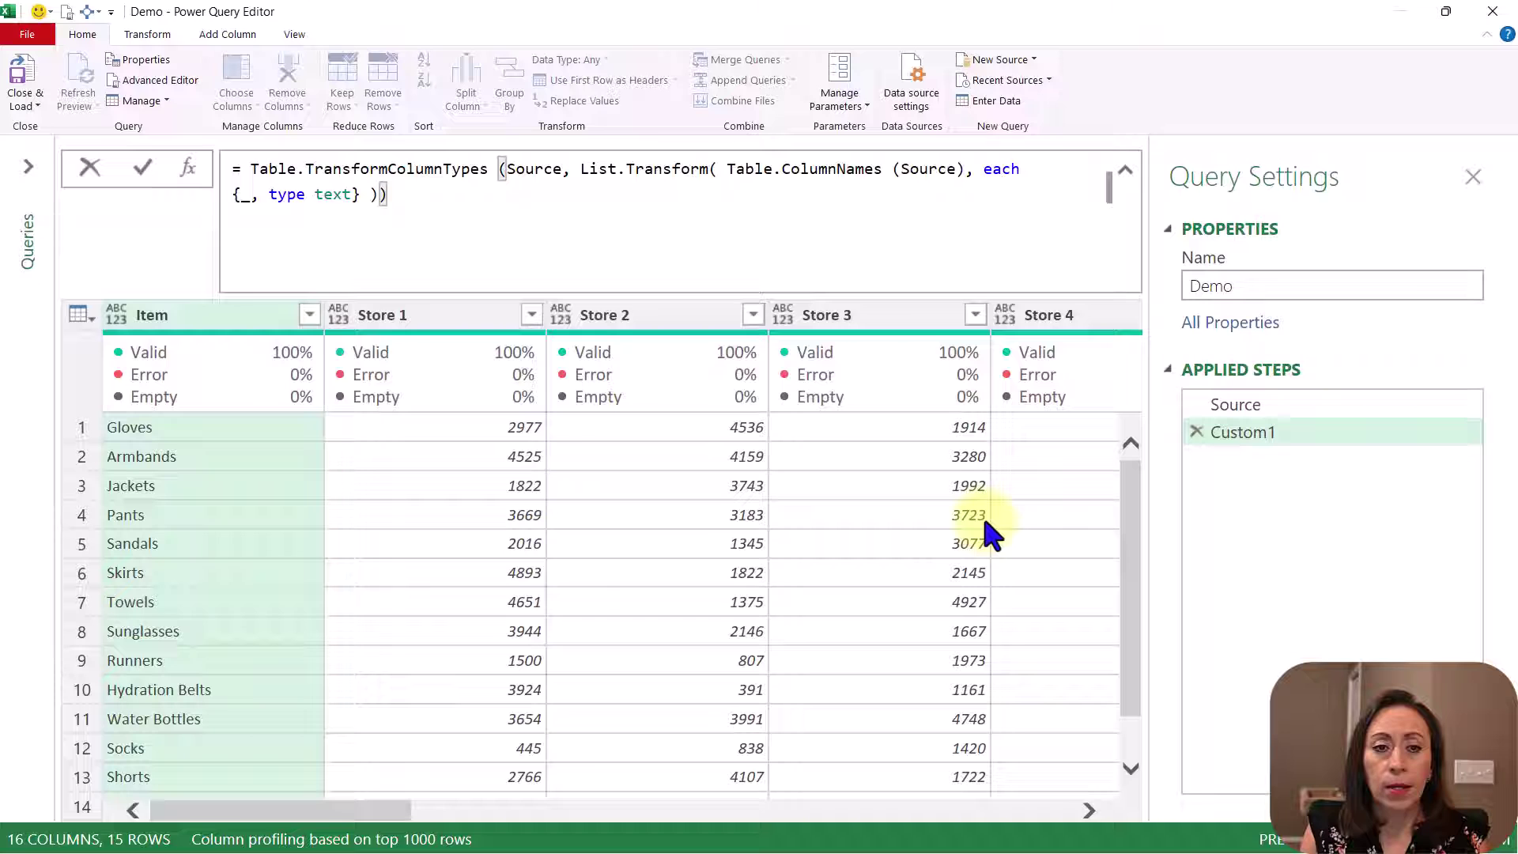
key(Return)
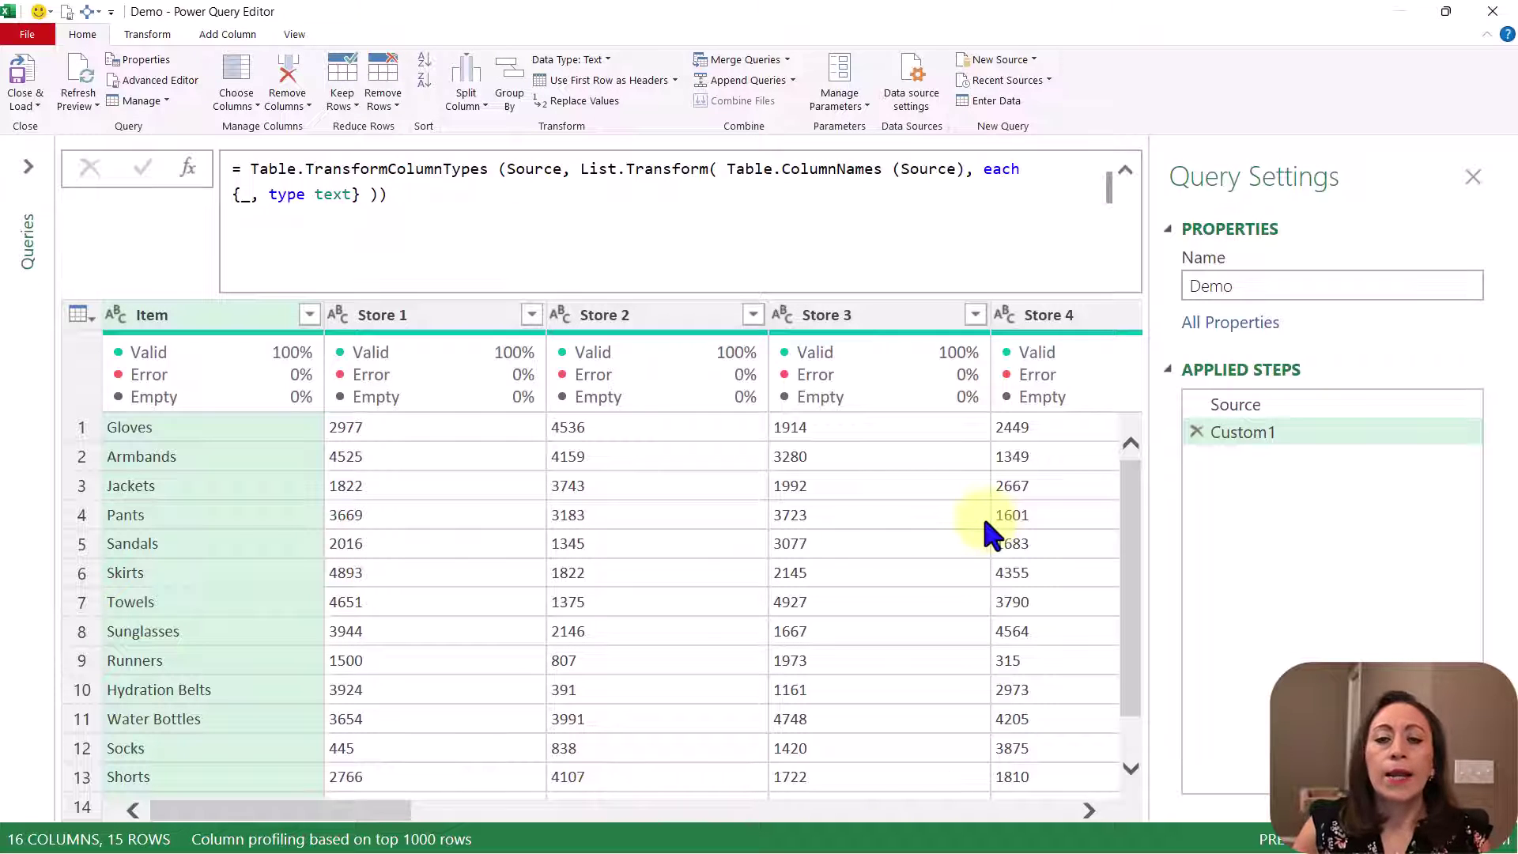
click(223, 320)
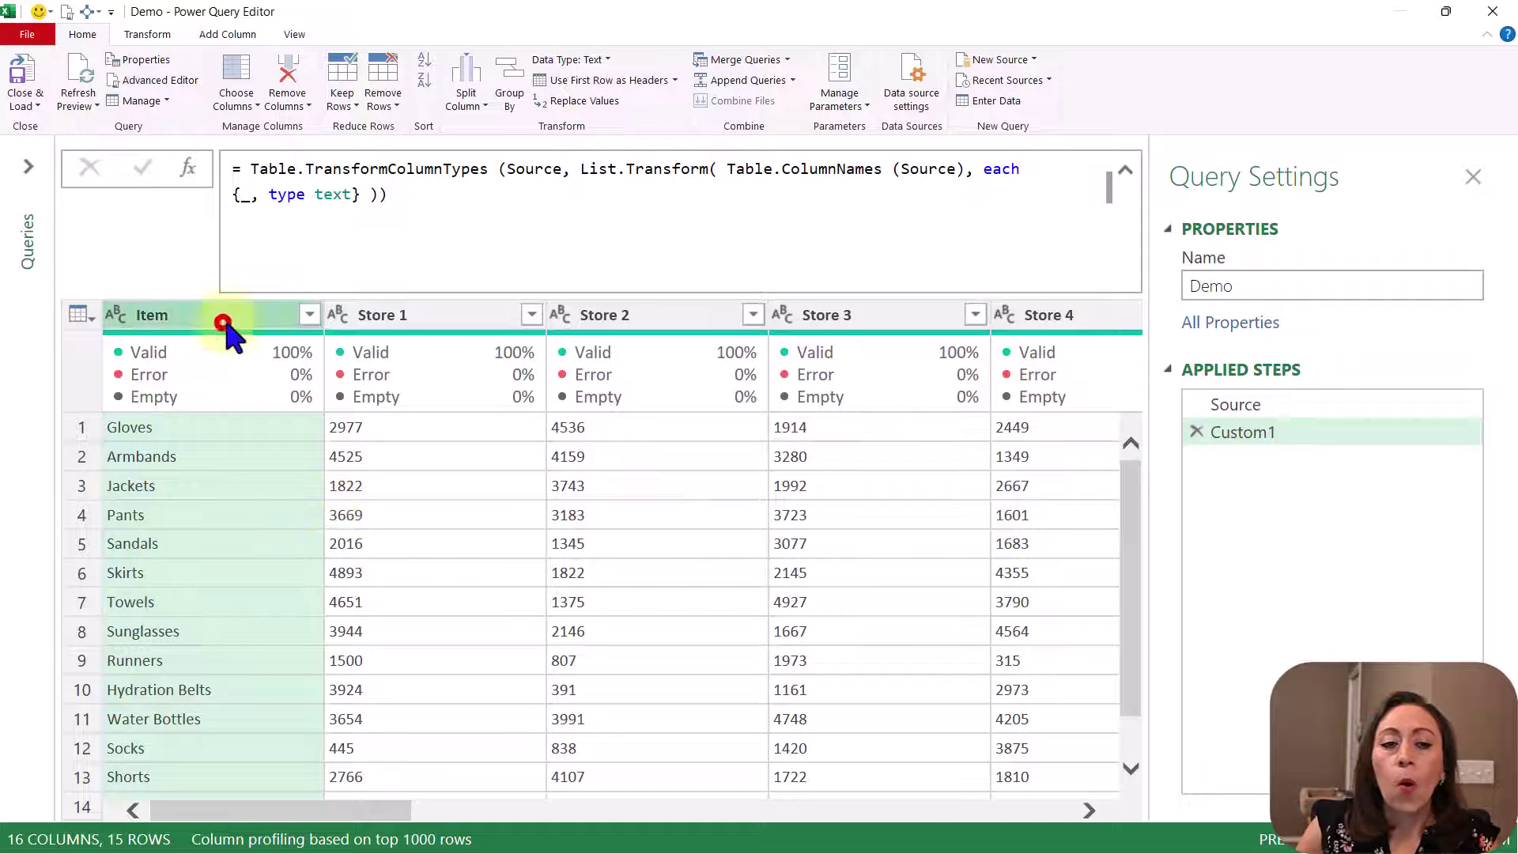
click(460, 320)
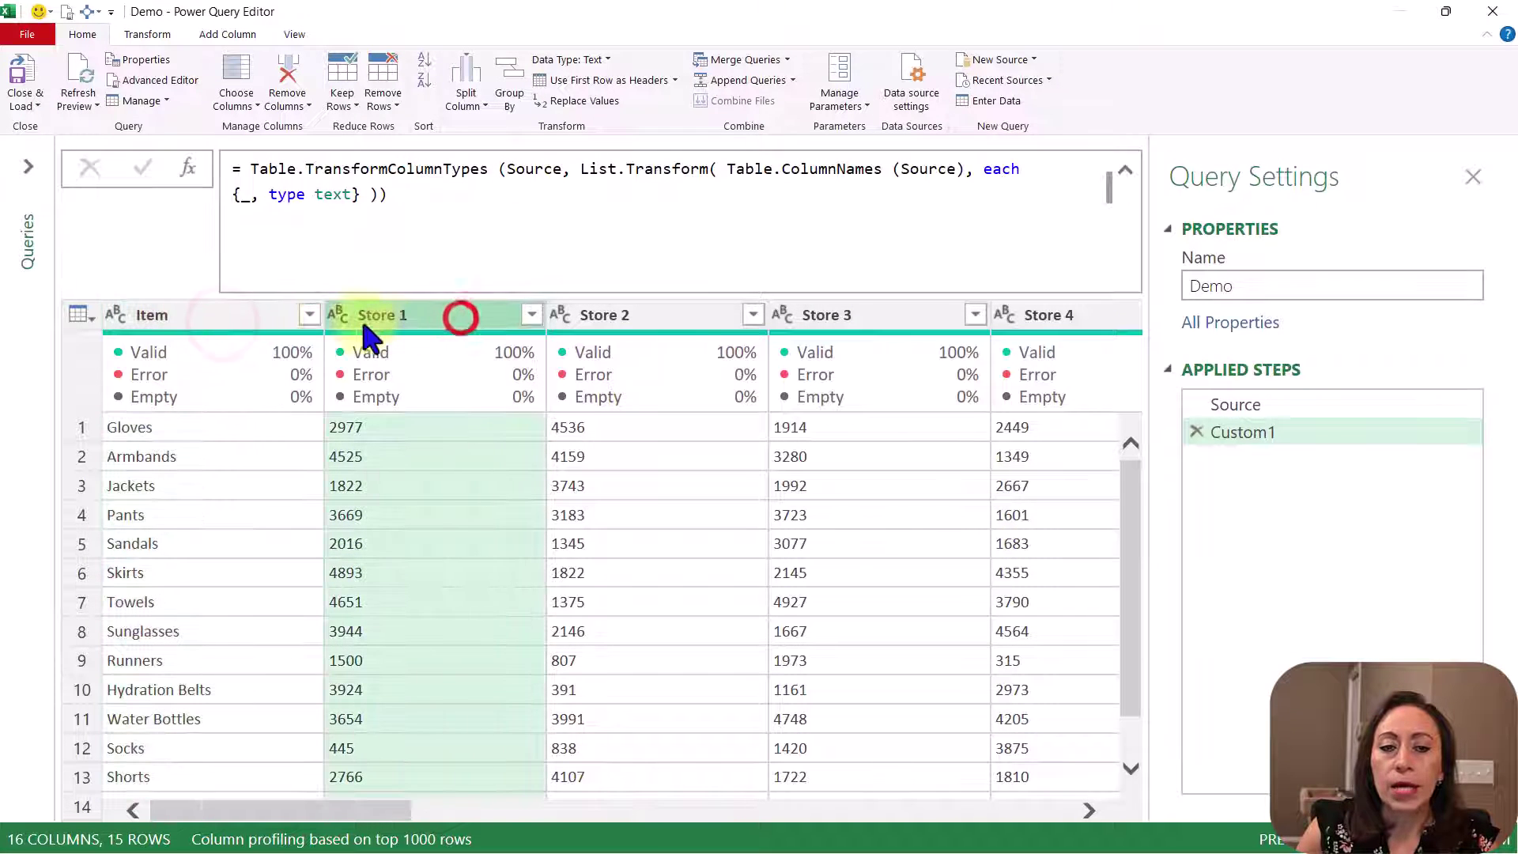
click(560, 315)
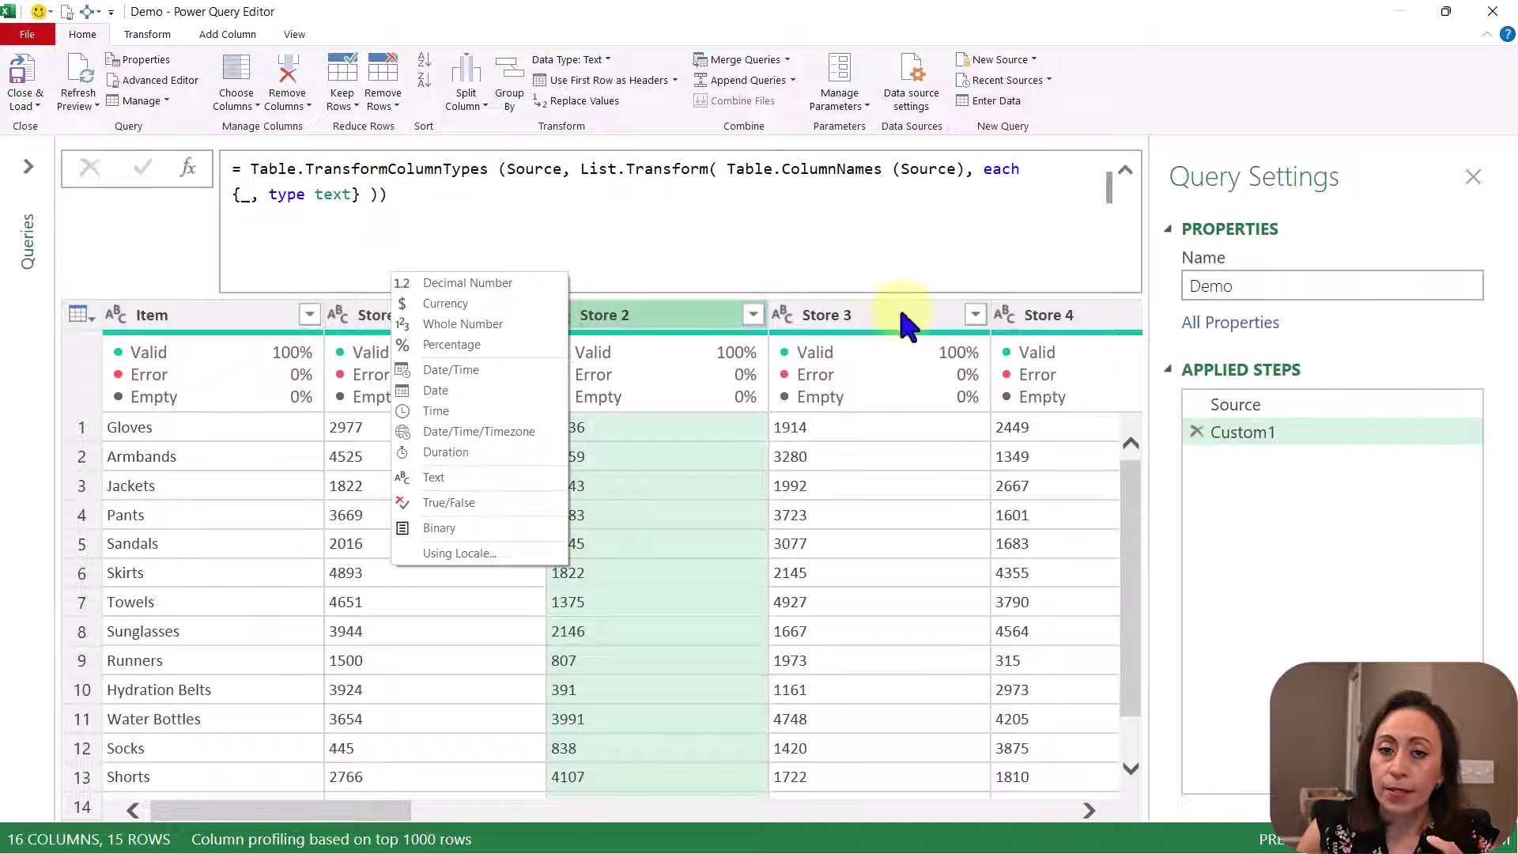
click(441, 315)
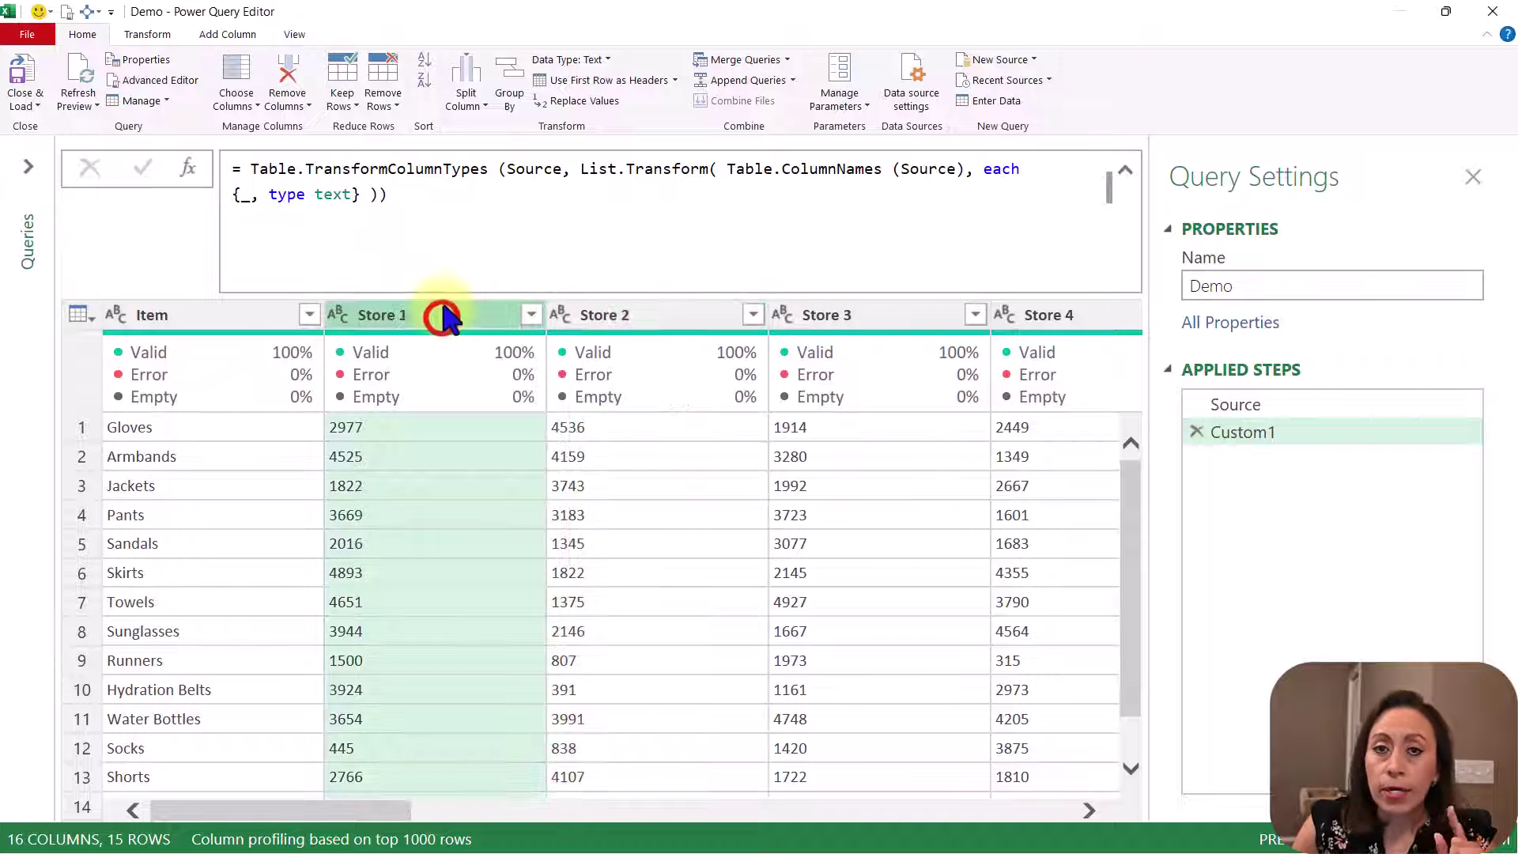
click(637, 315)
click(869, 314)
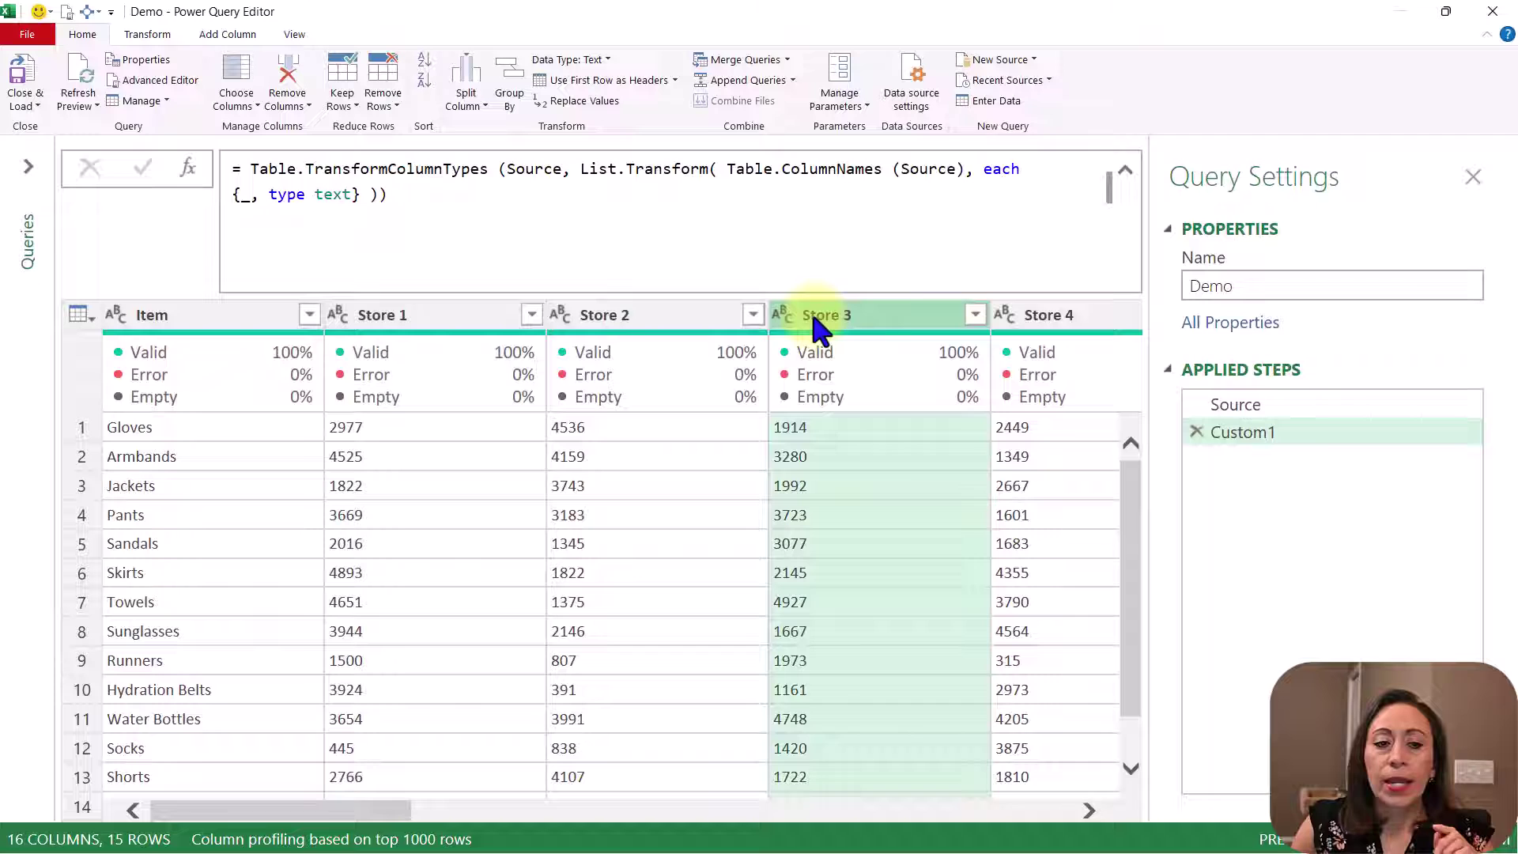
click(218, 318)
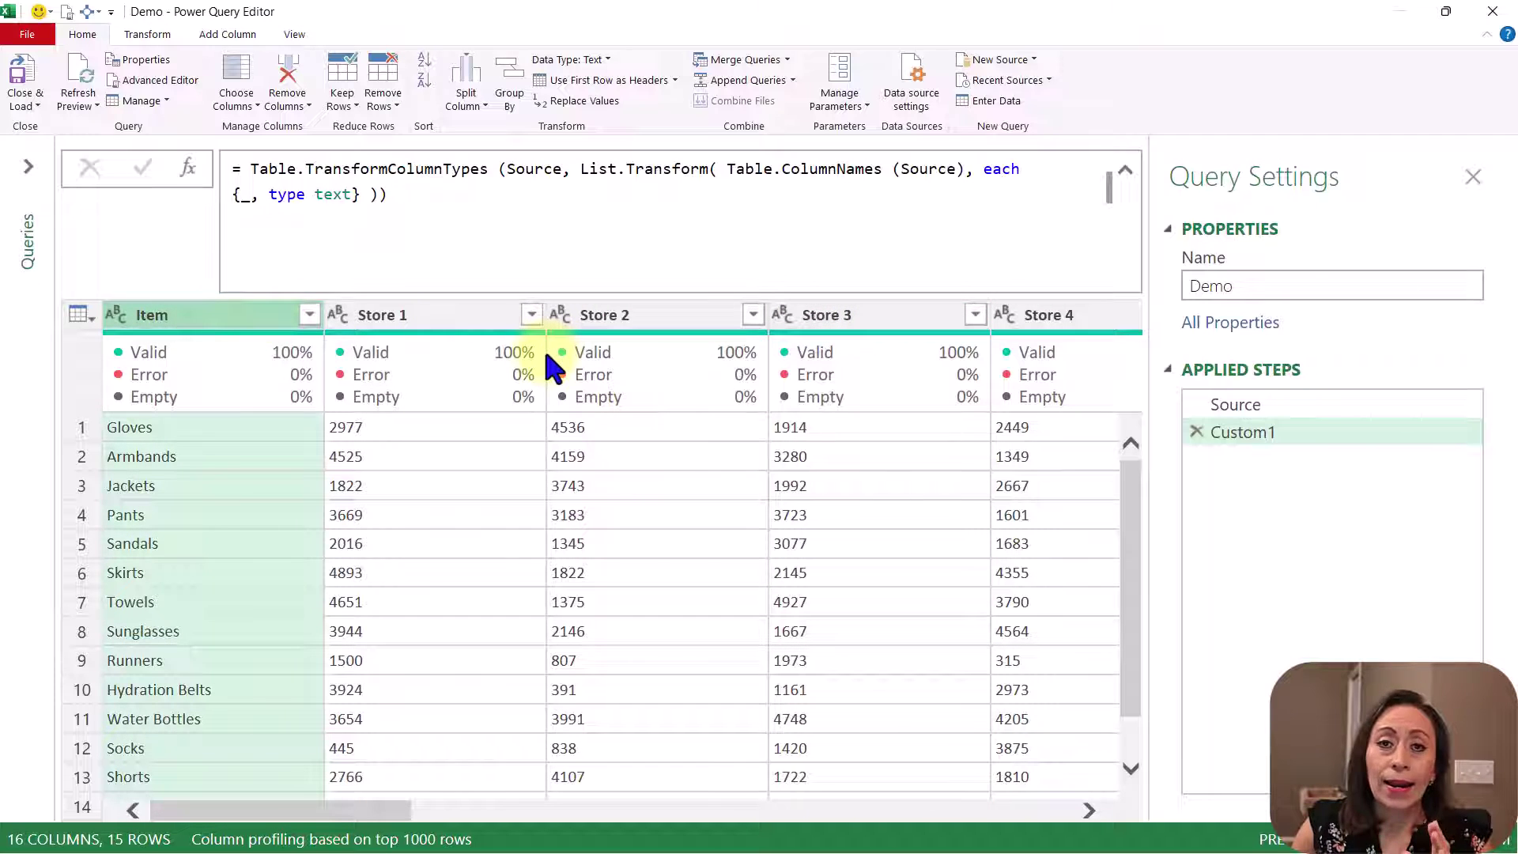
click(461, 315)
click(651, 309)
click(865, 325)
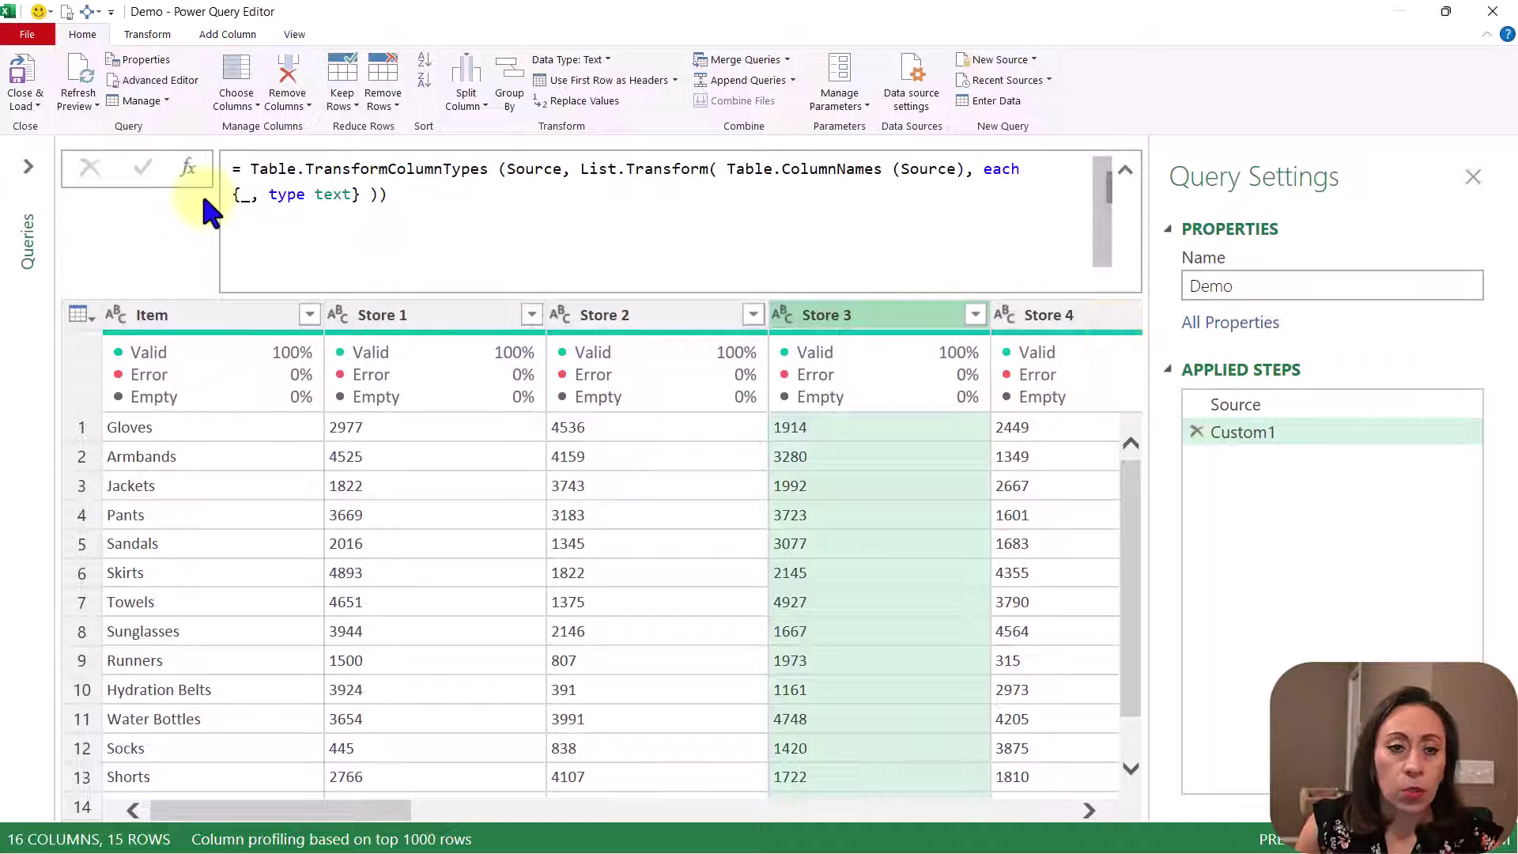
- Add a Custom2 step beginning = Table.TransformColumnTypes (Custom1
click(190, 167)
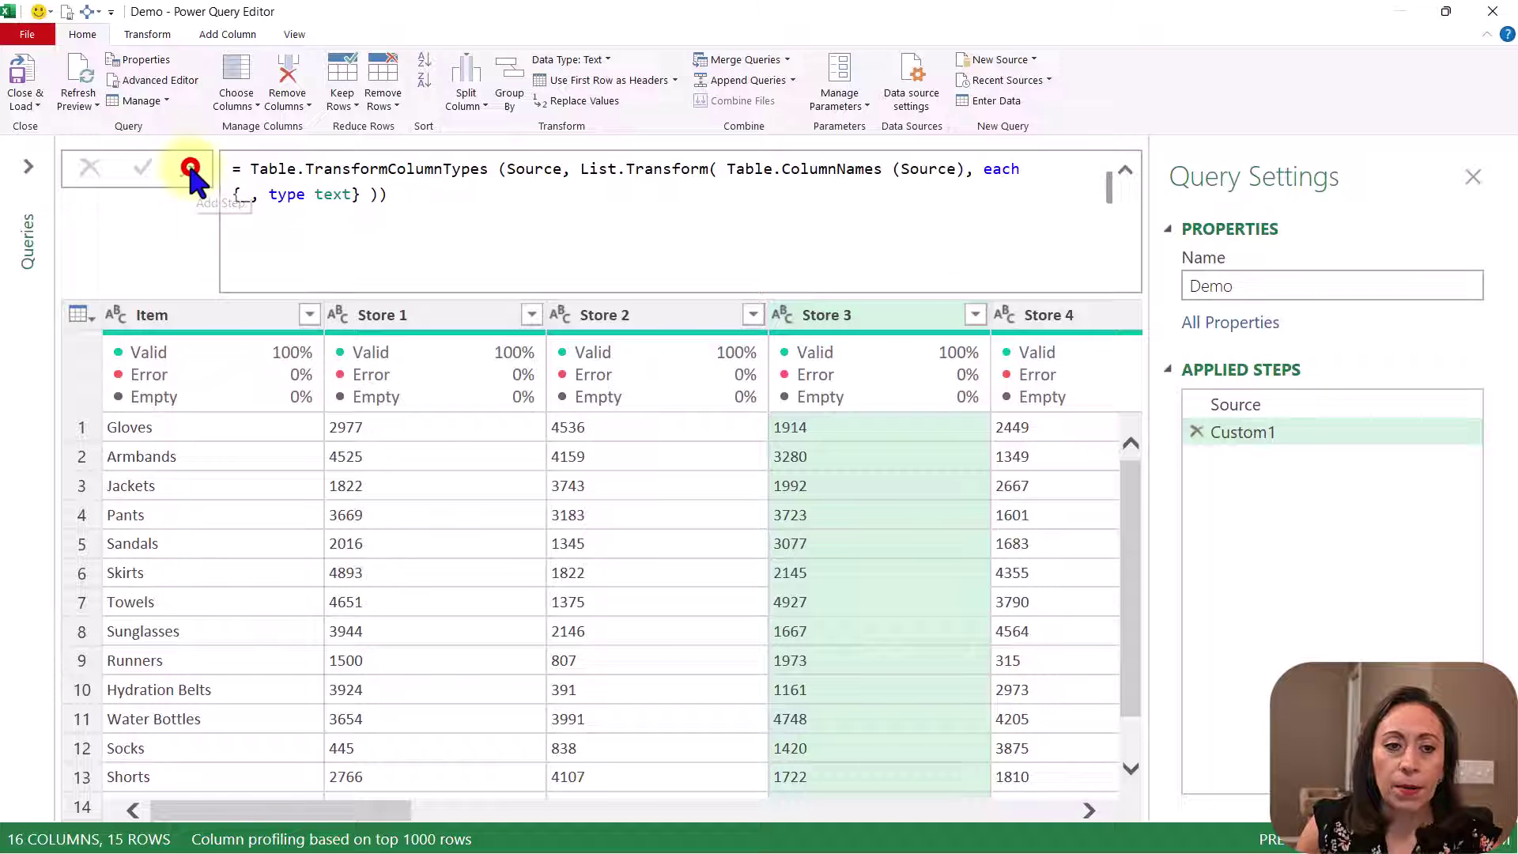
click(242, 169)
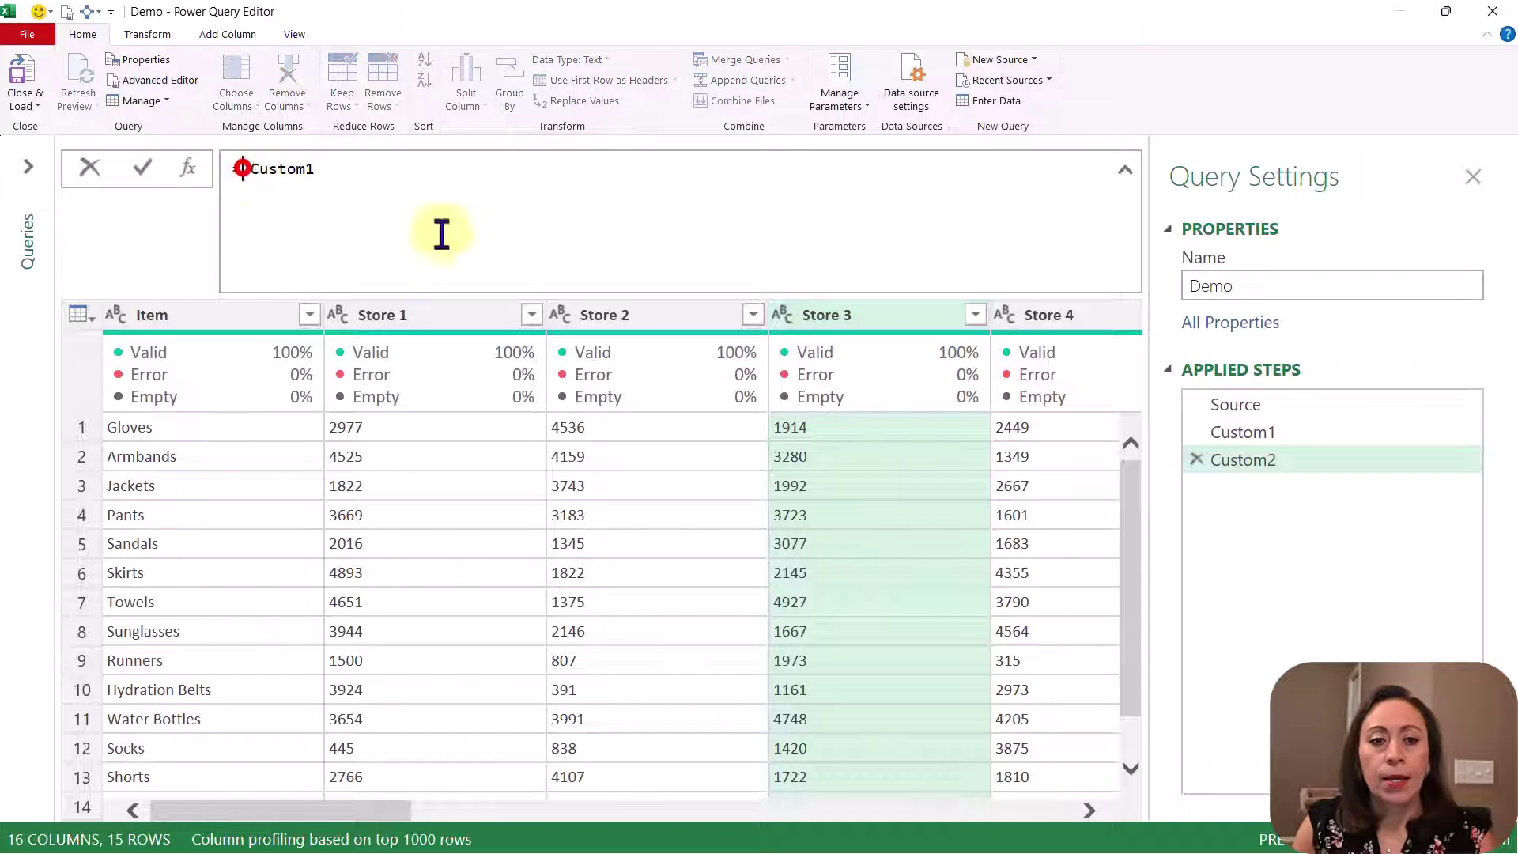
text(tatr)
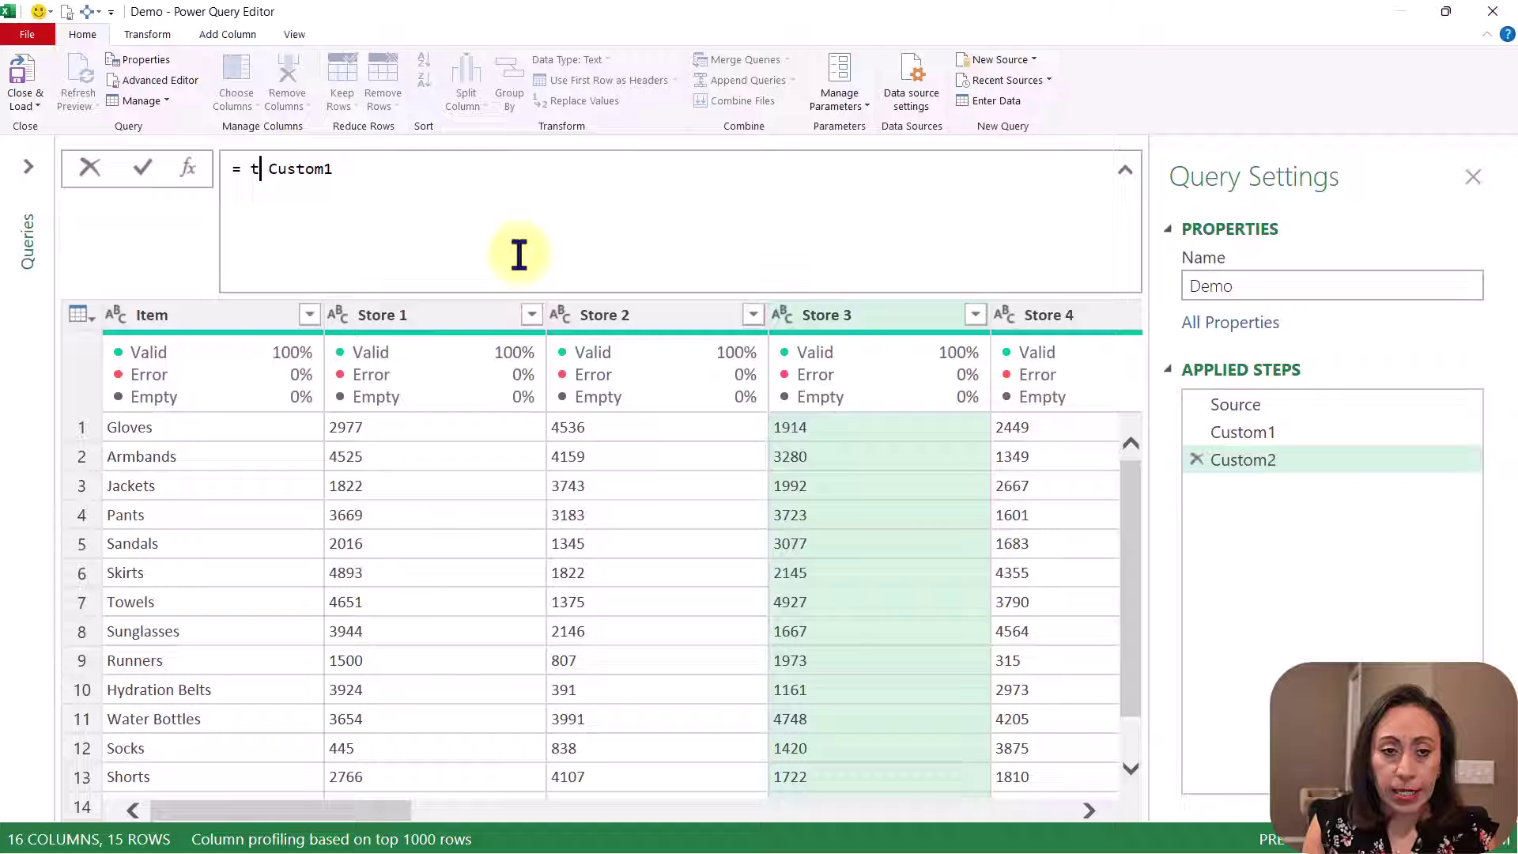
key(Tab)
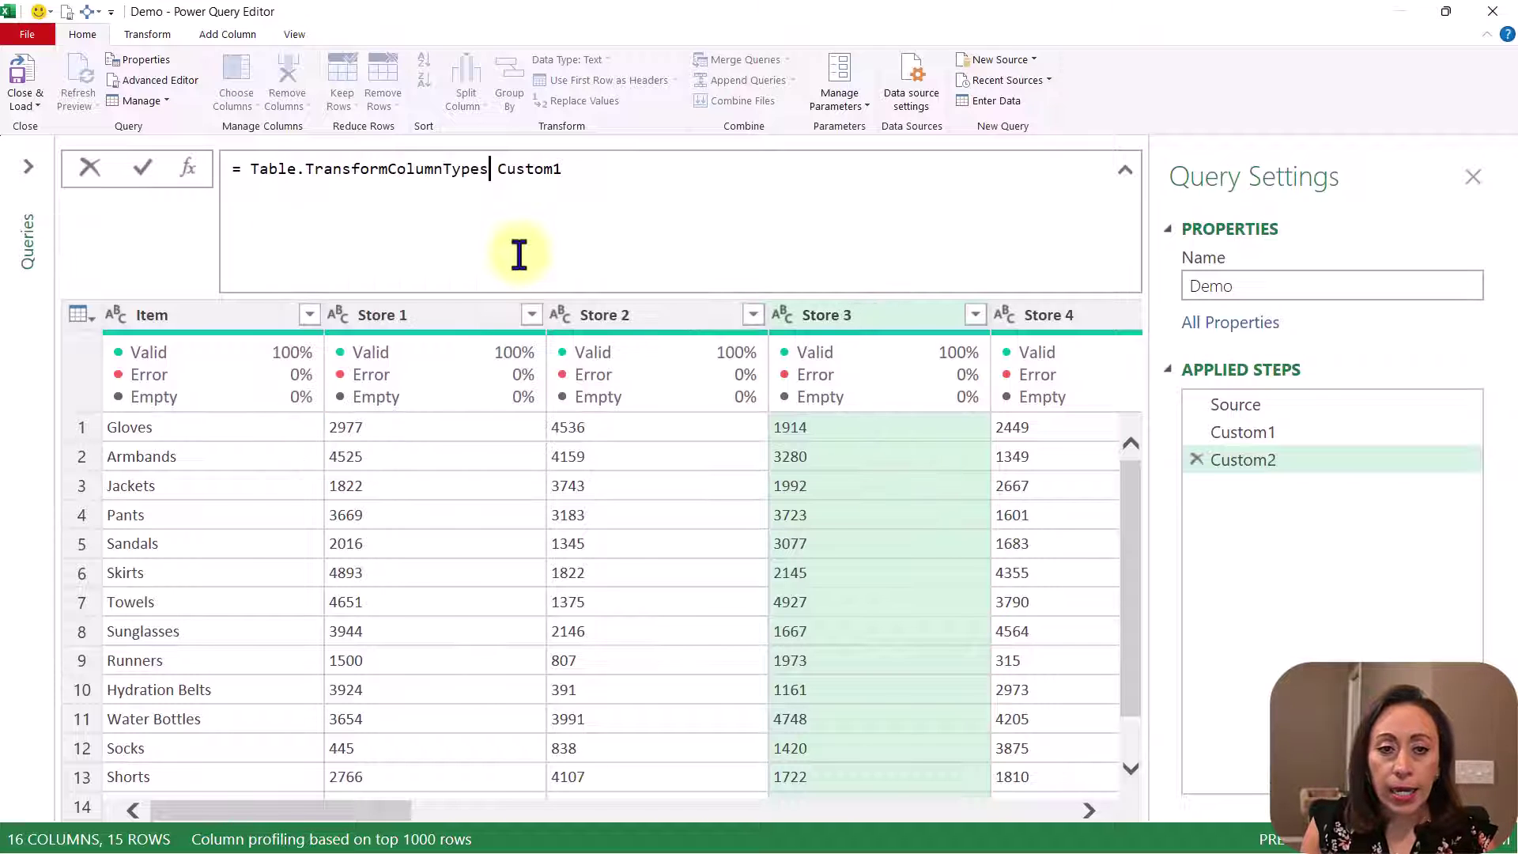
key(Right)
text(()
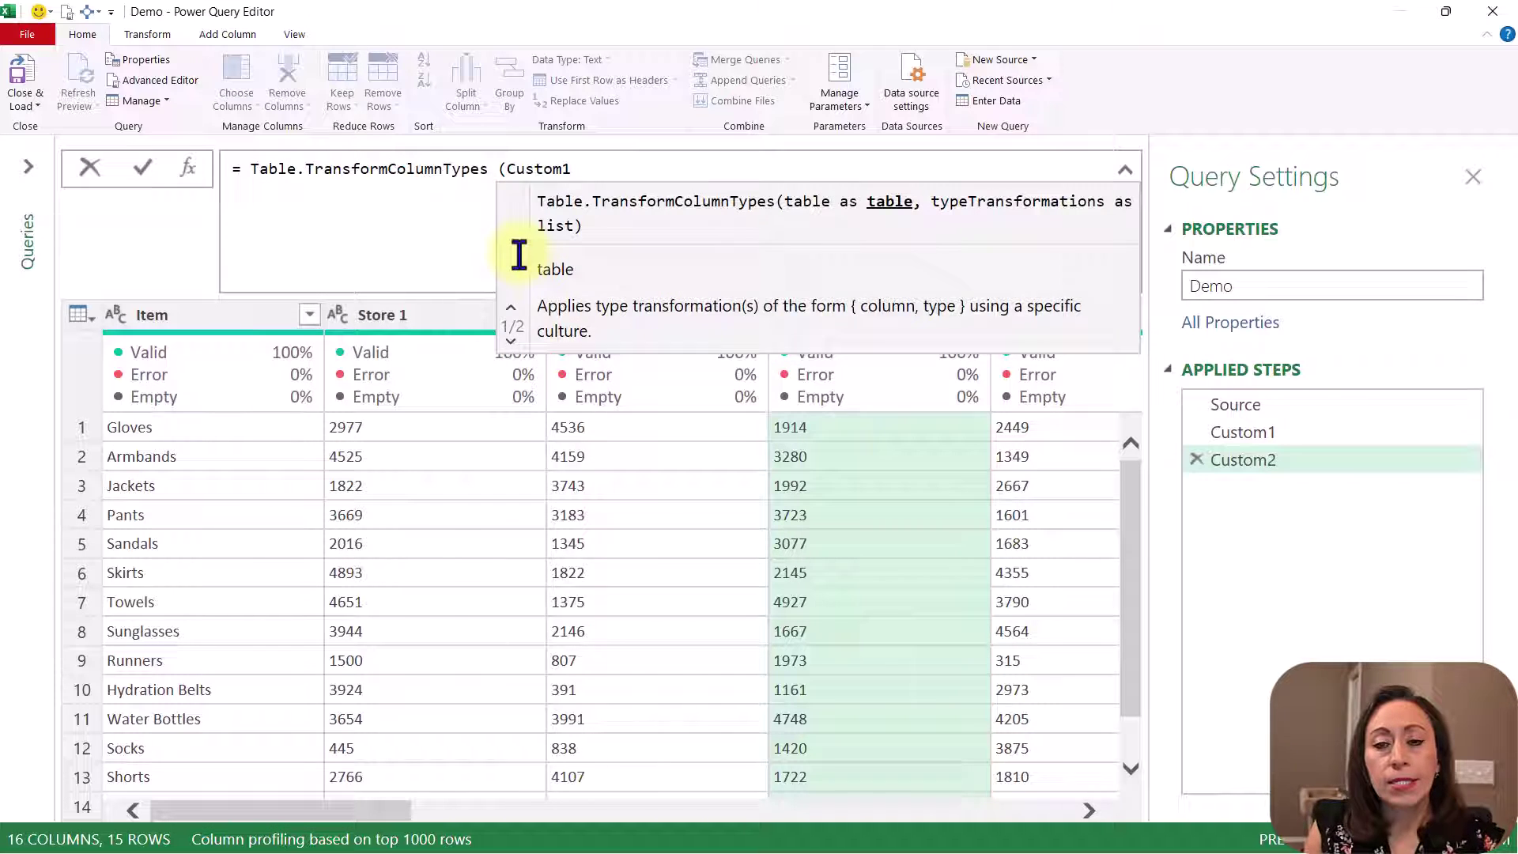
key(End)
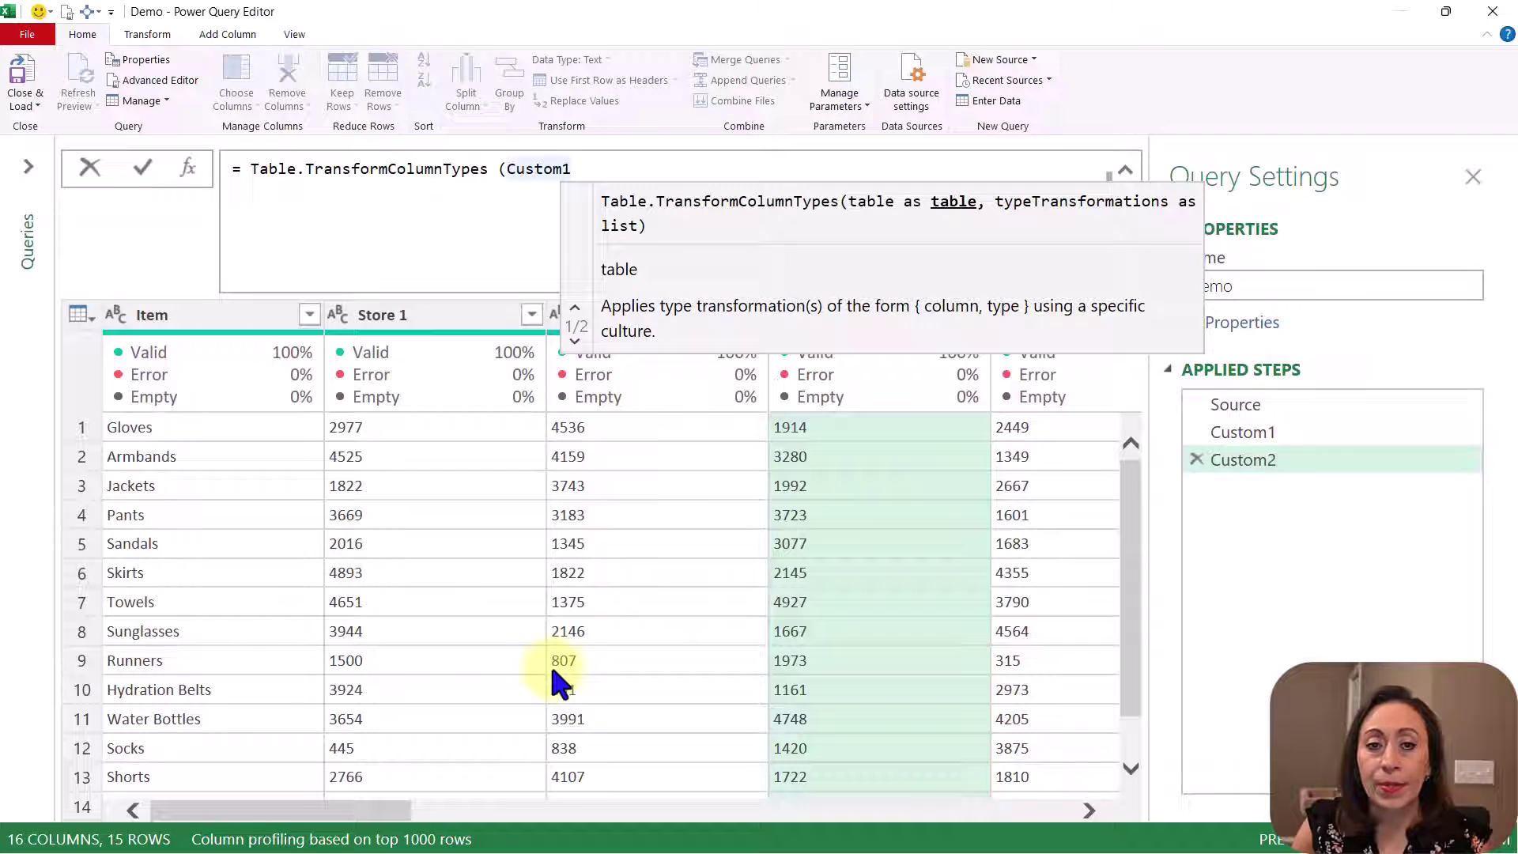
- Add List.Transform over Table.ColumnNames (Custom1) as the column-type argument
text(,)
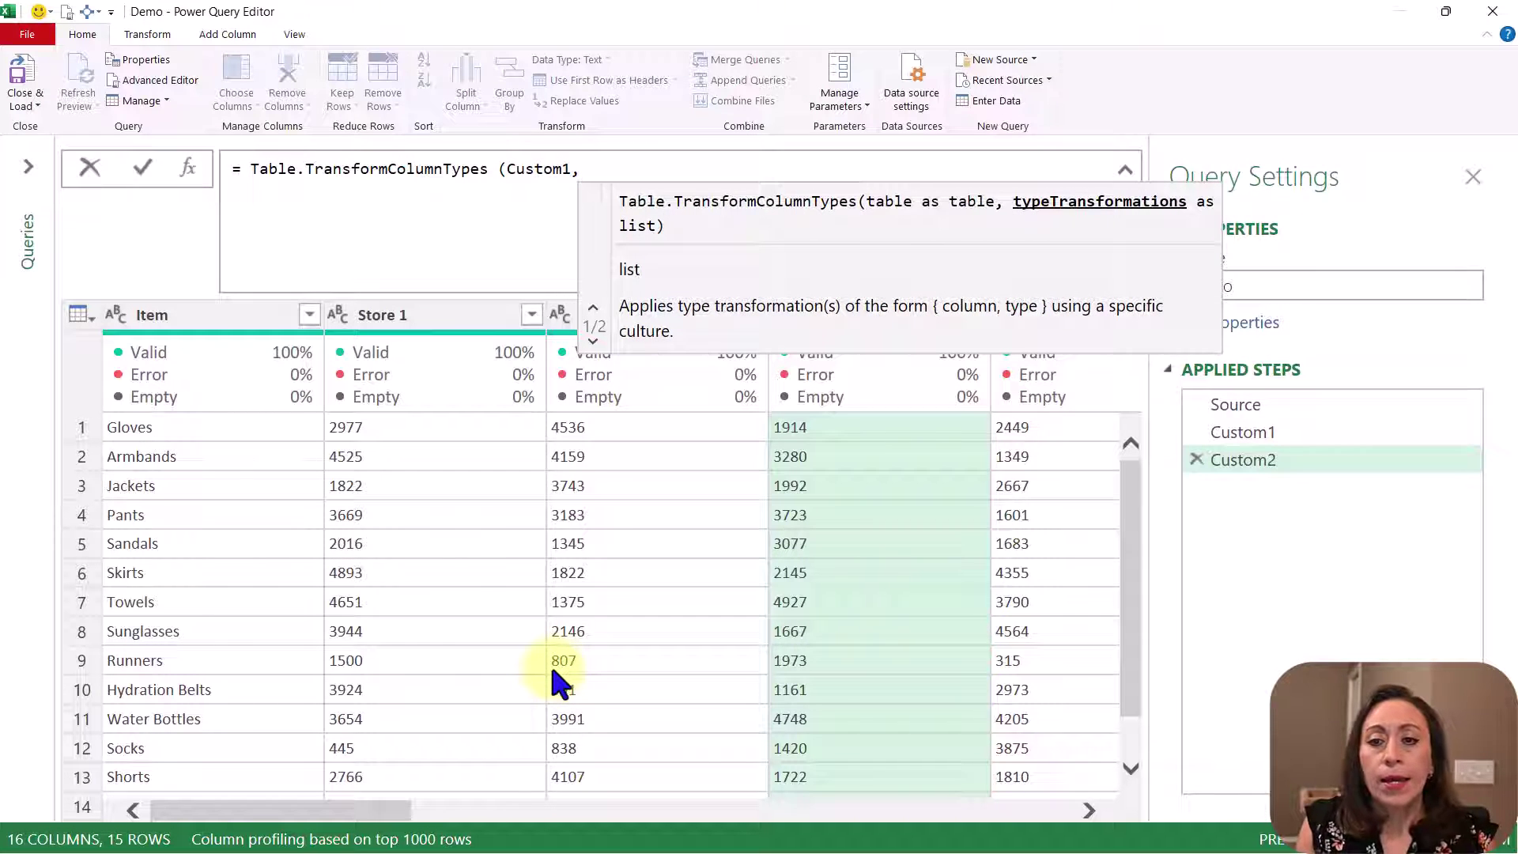
text( list)
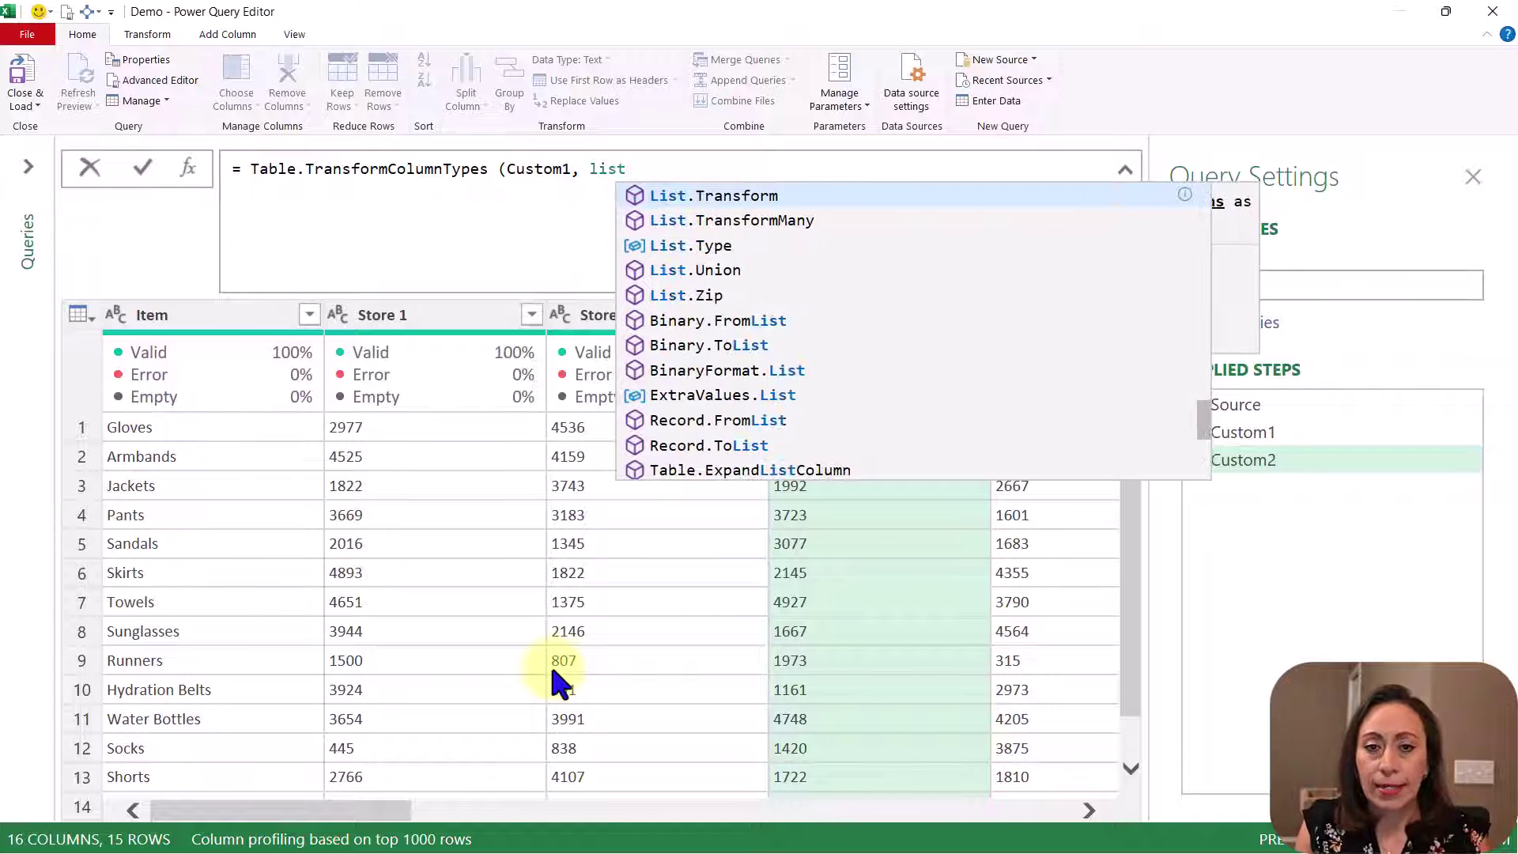
key(Tab)
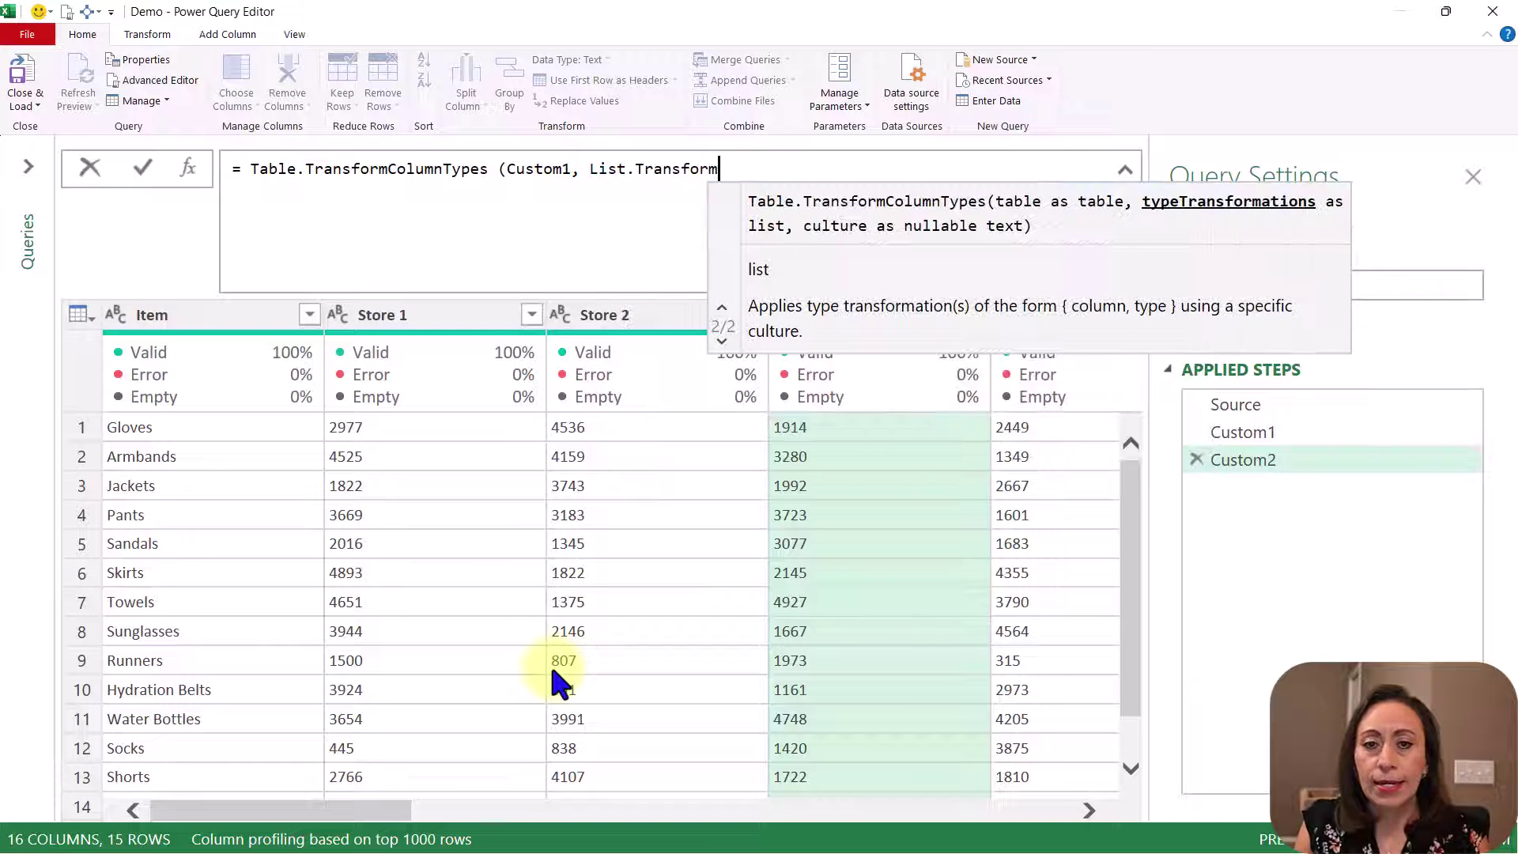
text(()
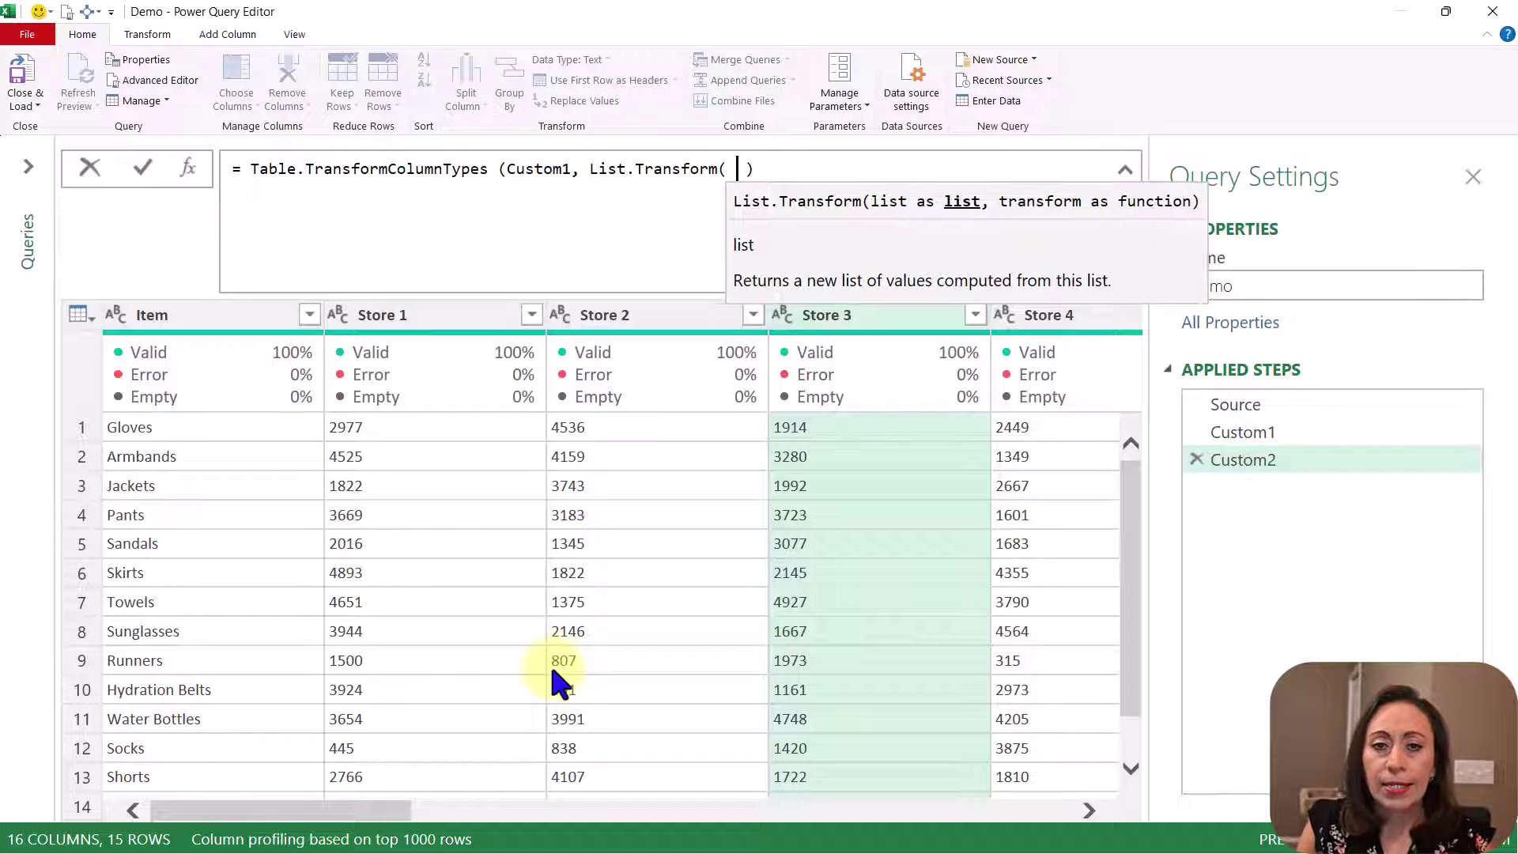
text(Table.ColumnNames (Source))
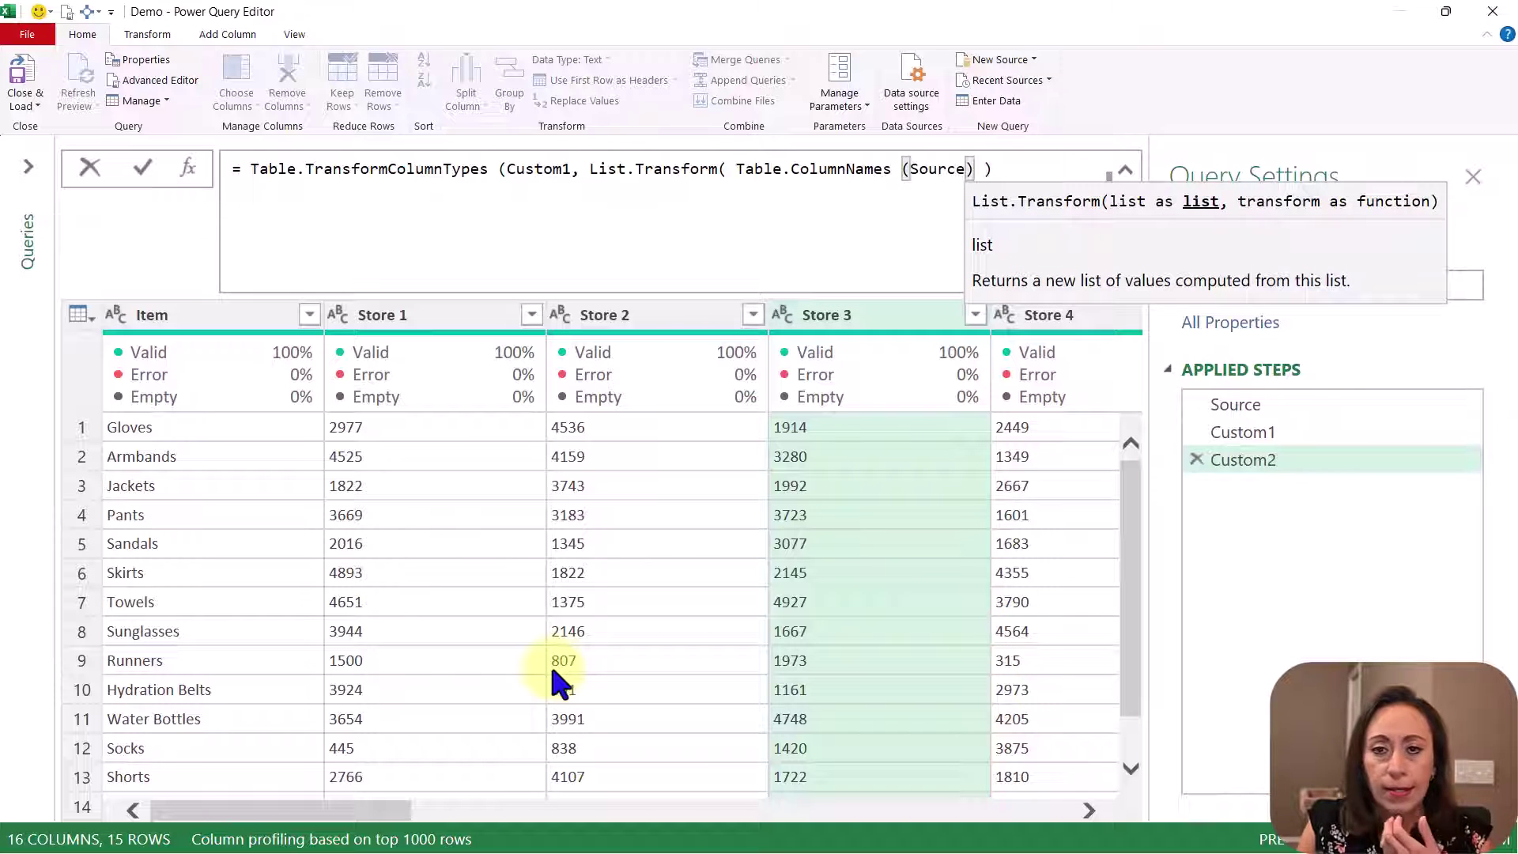
text(,)
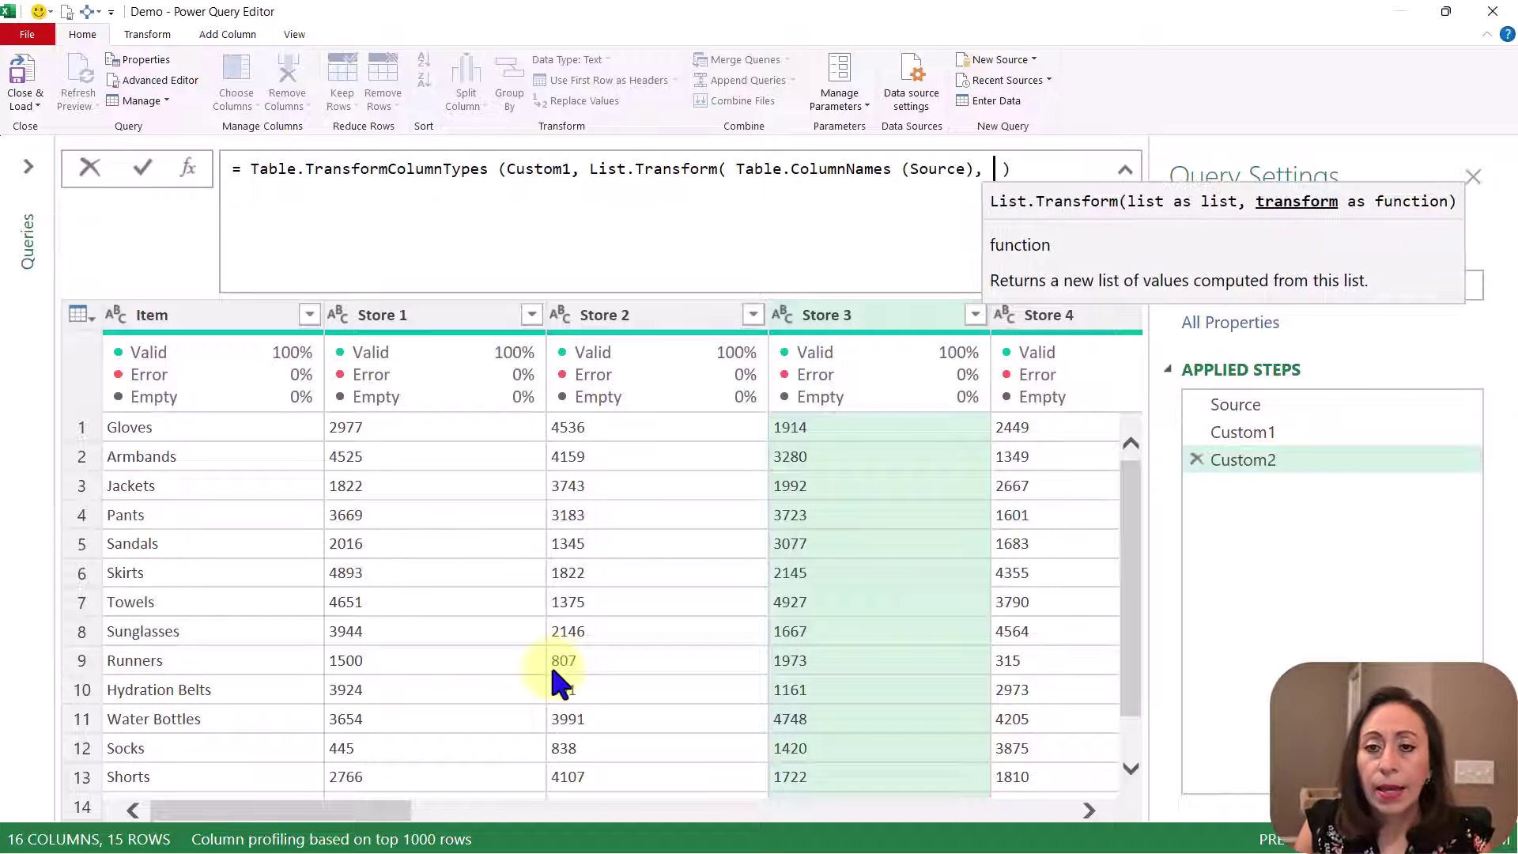
key(Left)
key(Left)
key(BackSpace)
key(BackSpace)
key(BackSpace)
key(BackSpace)
key(BackSpace)
key(BackSpace)
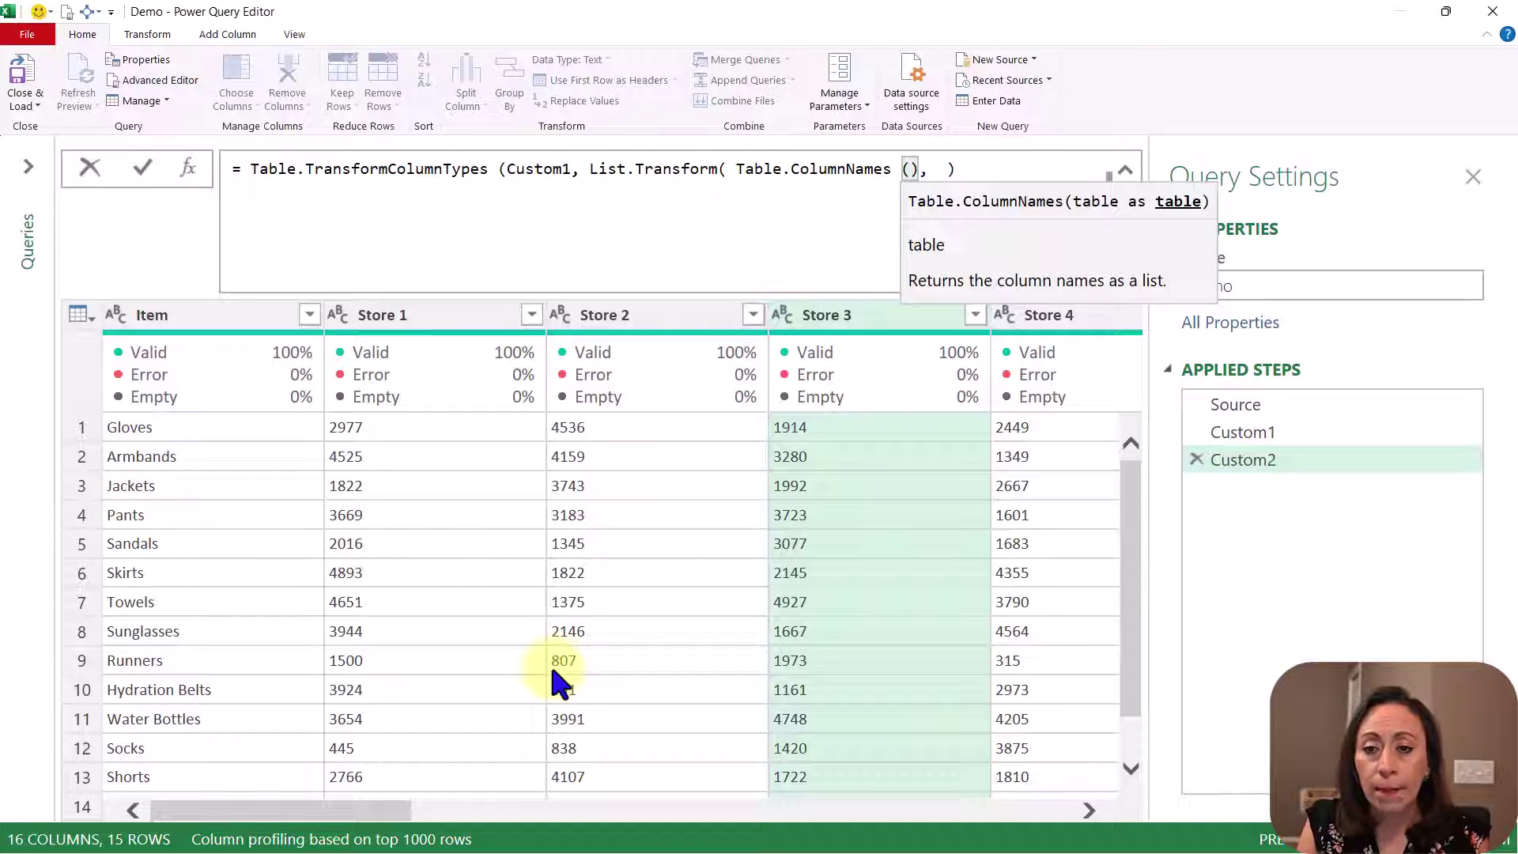
text(Custom)
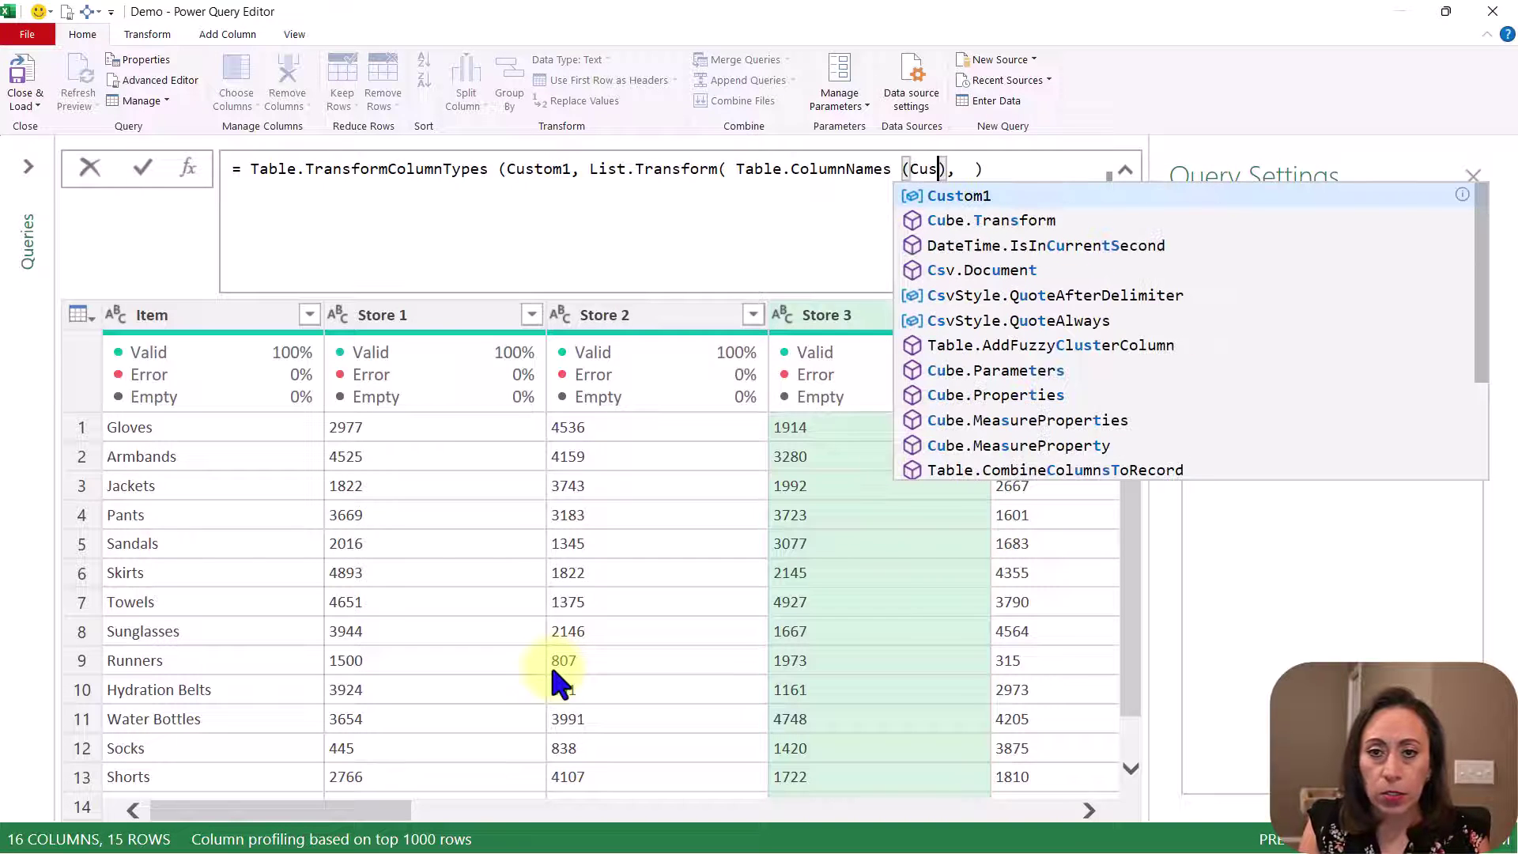
text(1)
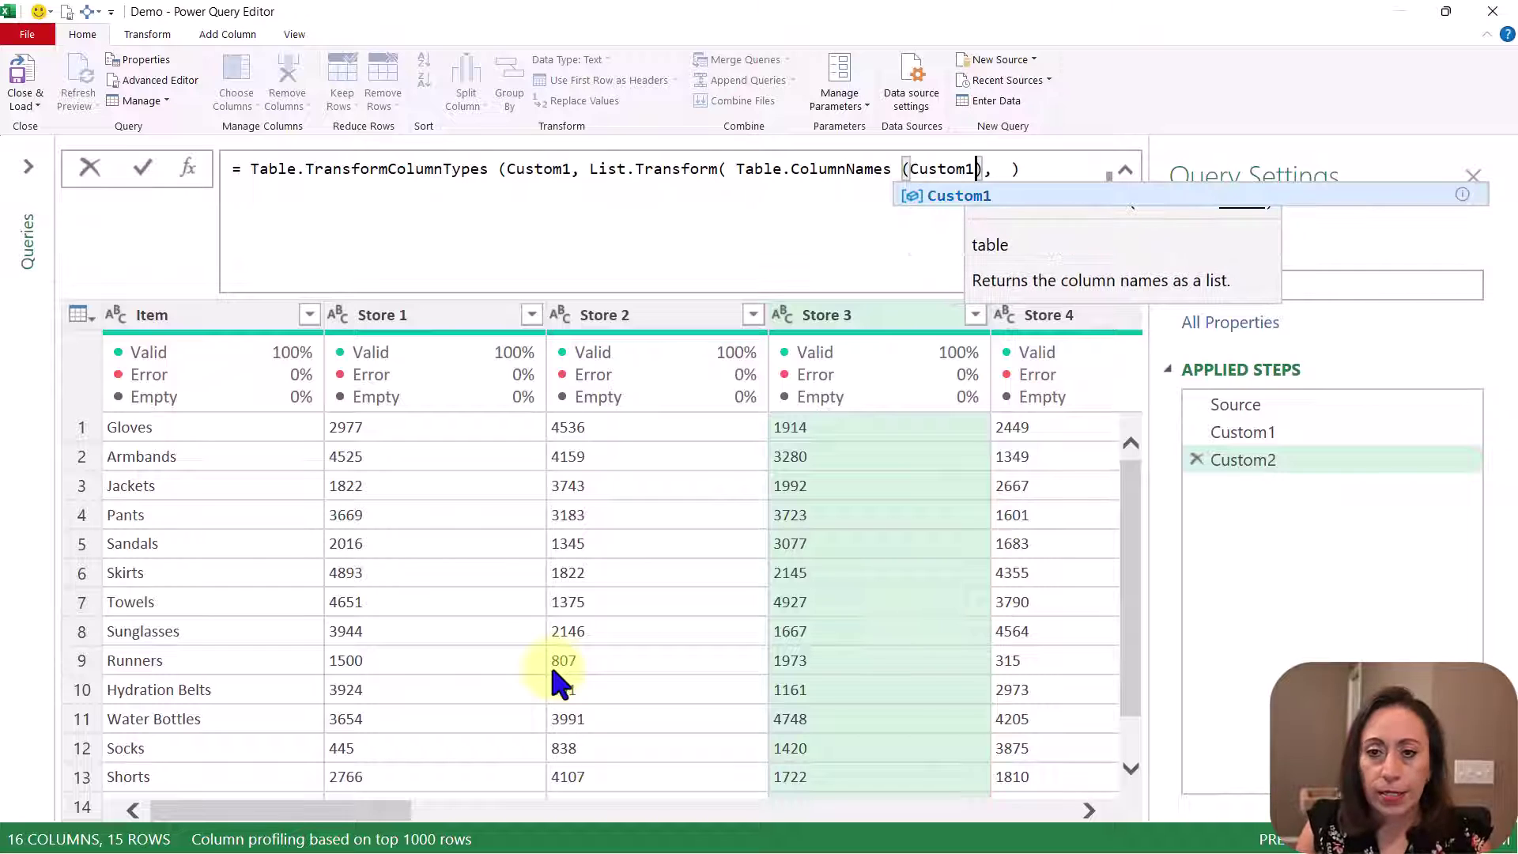
key(Right)
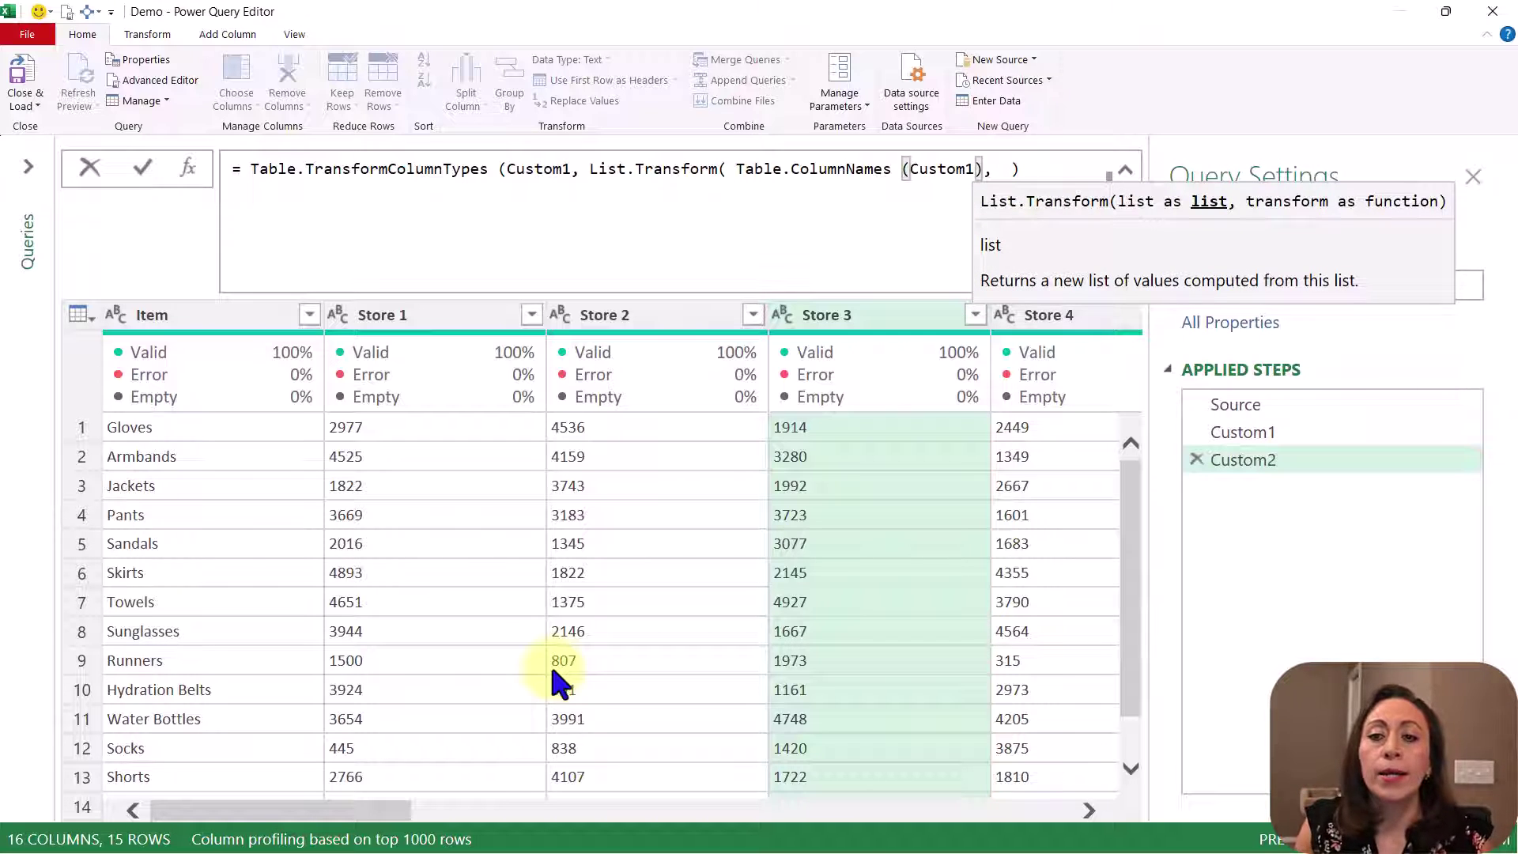
key(Right)
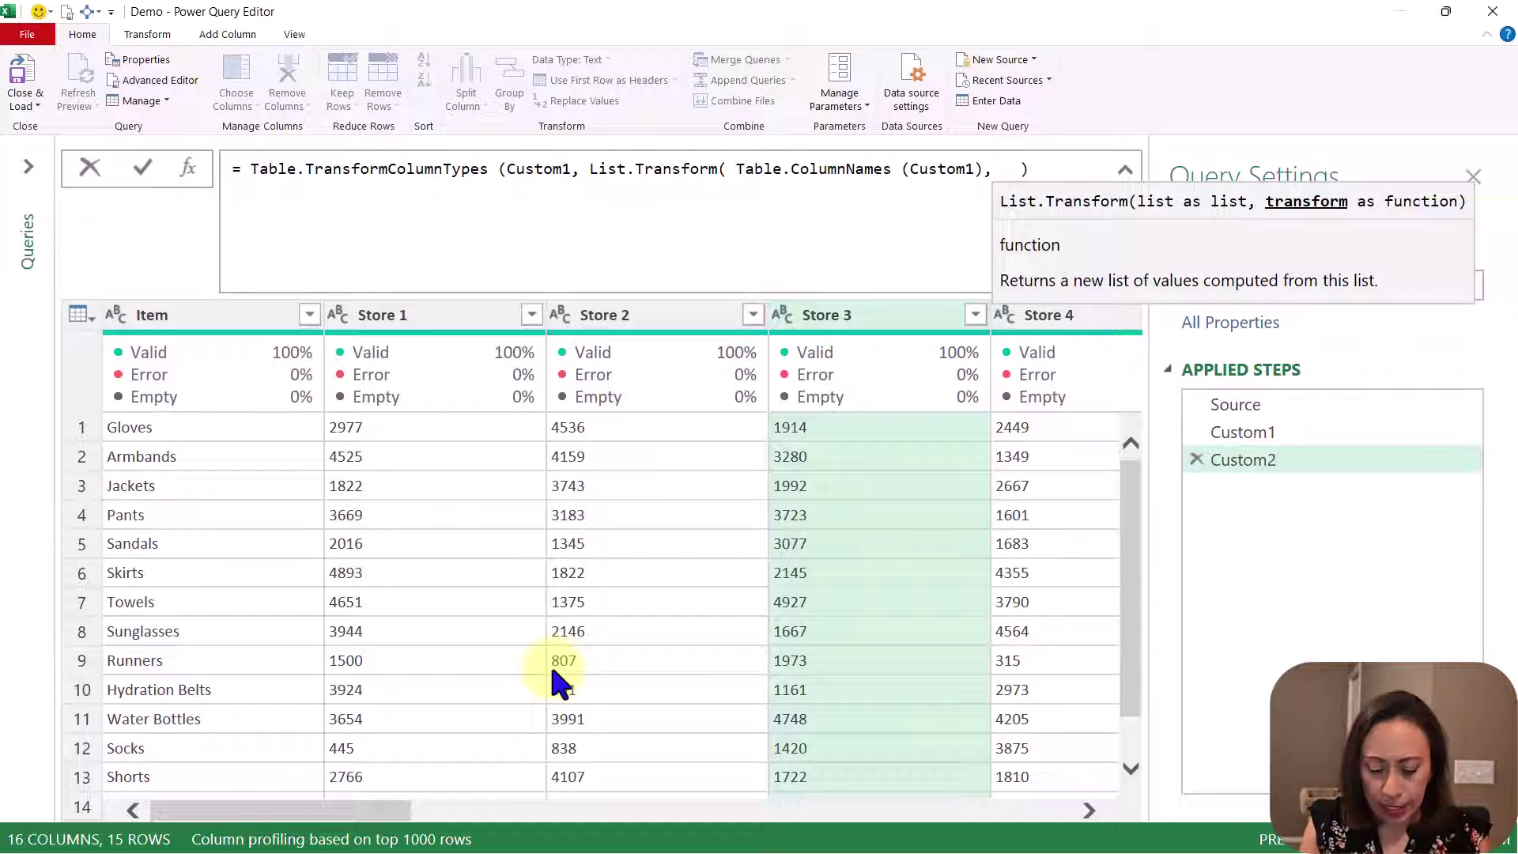
- Finish with each {_, Int64.Type} and commit, turning every column into whole numbers
text(each {)
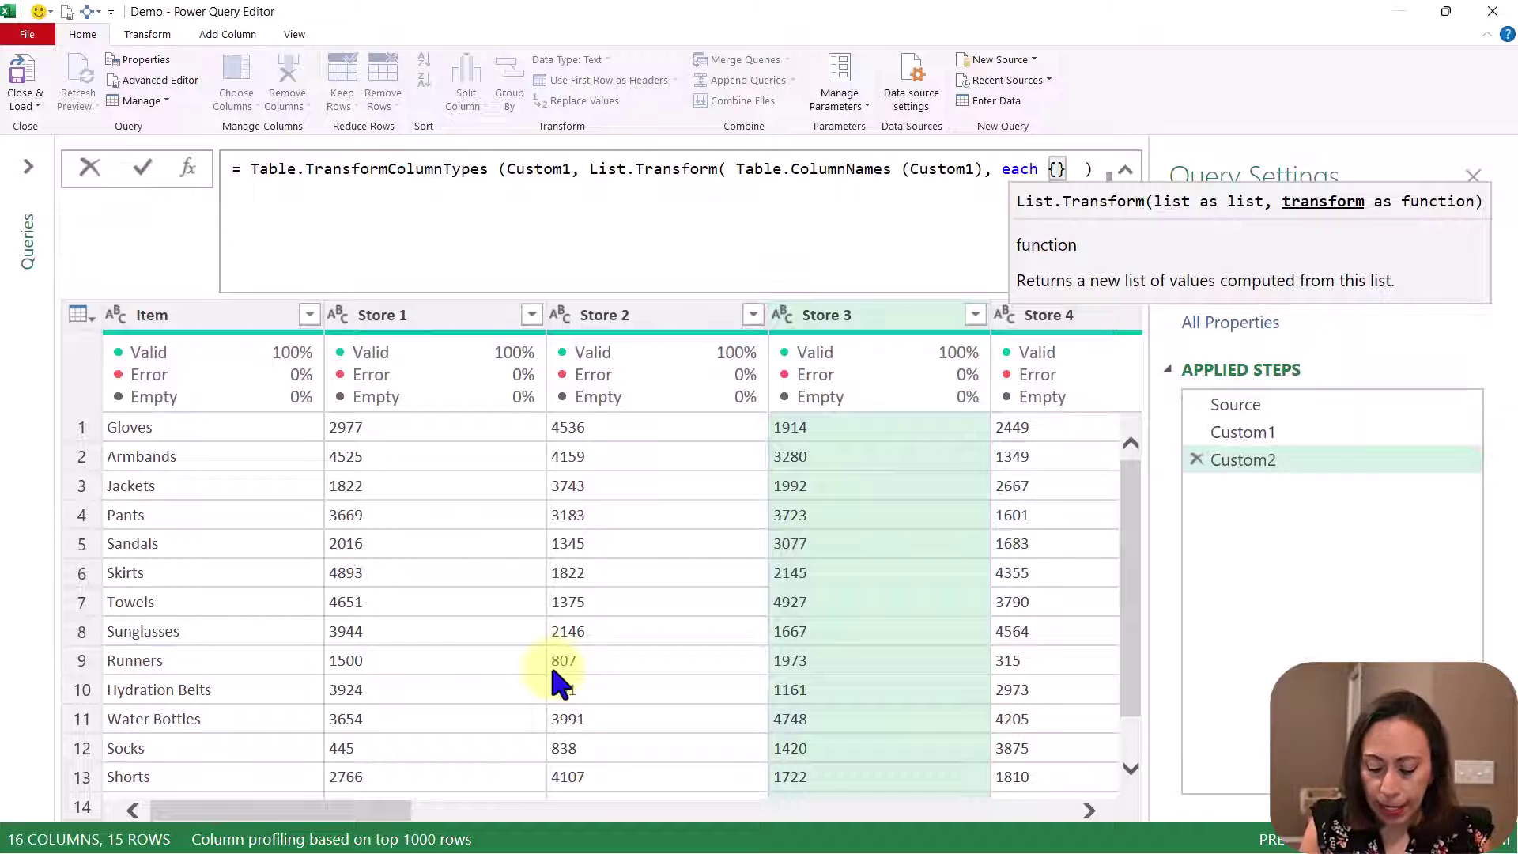
text(_, )
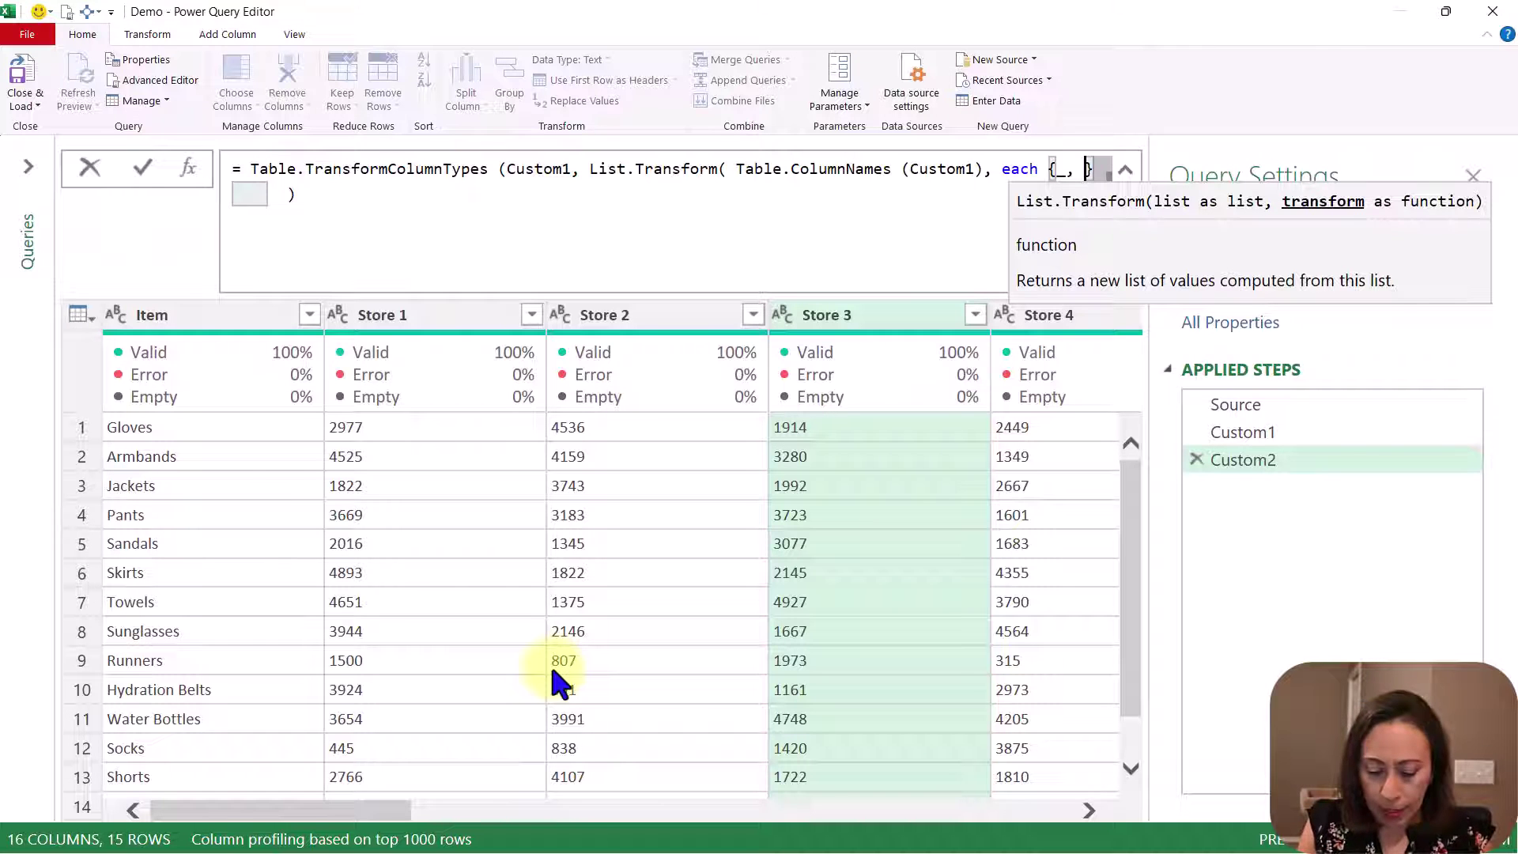
text(int6)
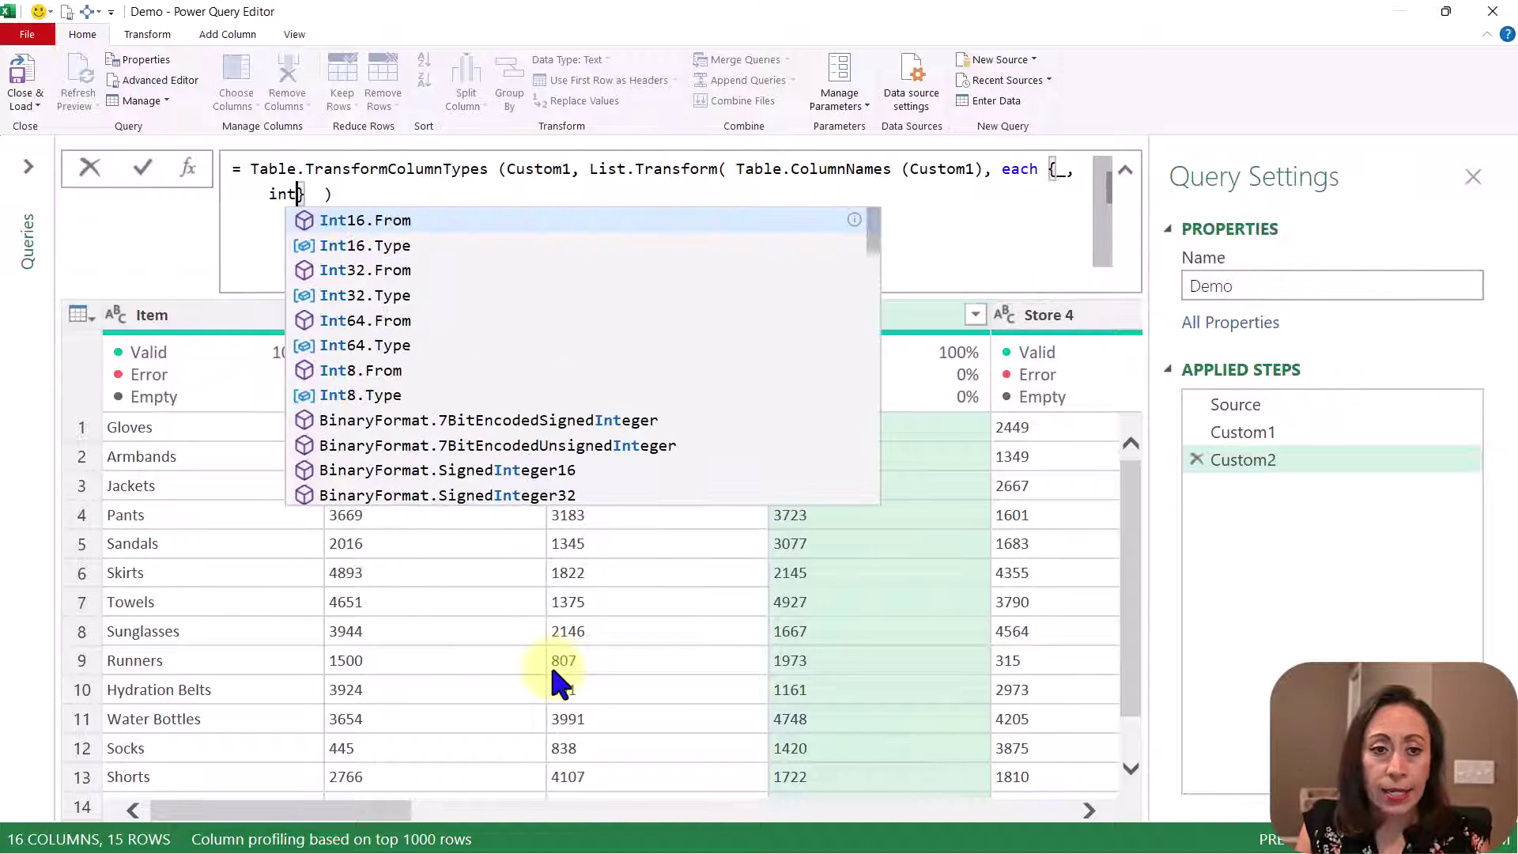
text(4)
key(Down)
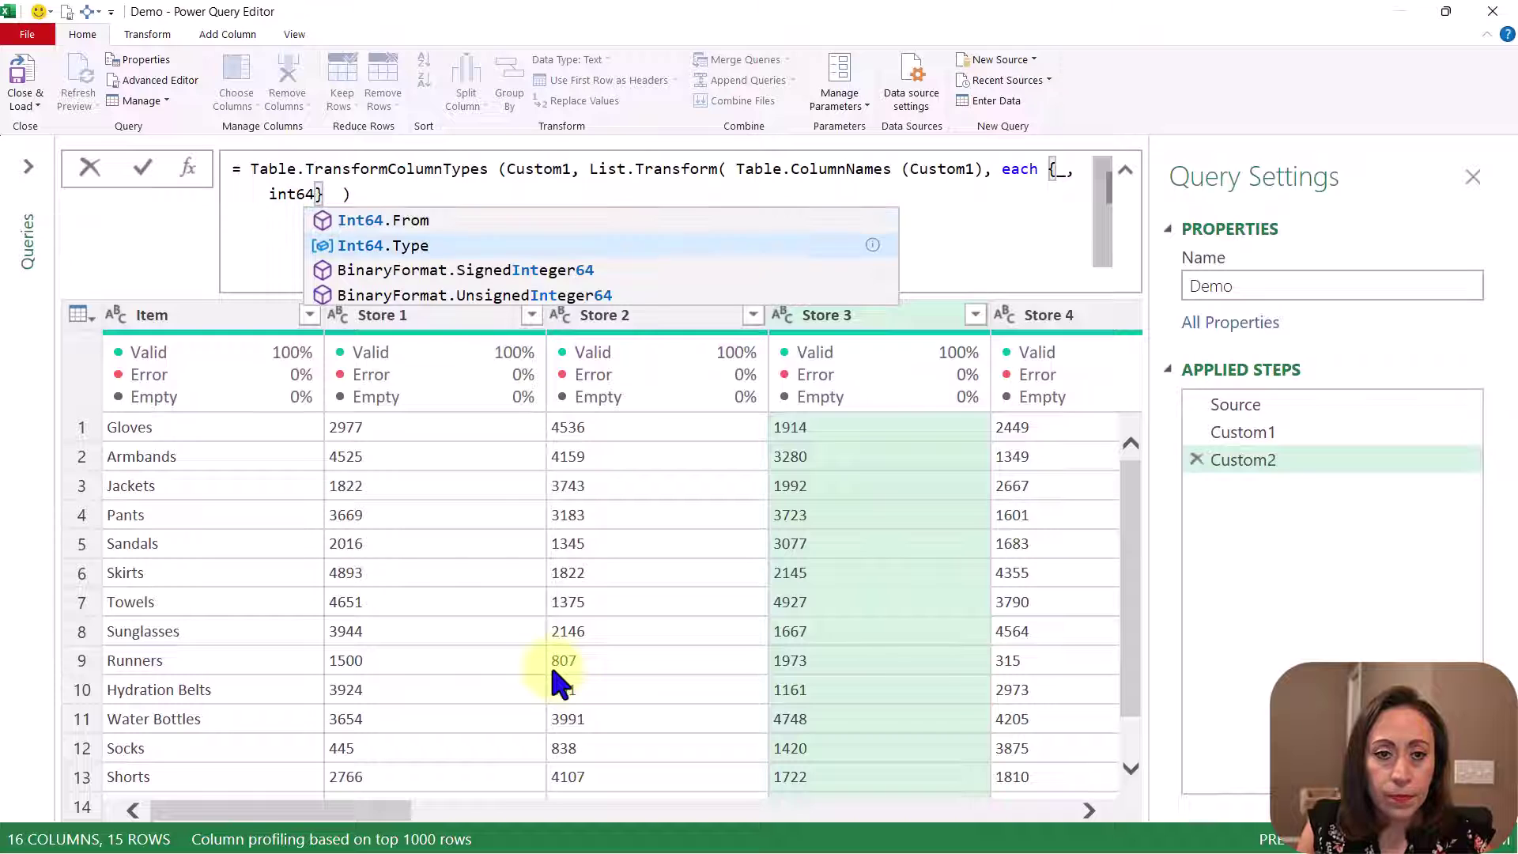
key(Tab)
key(End)
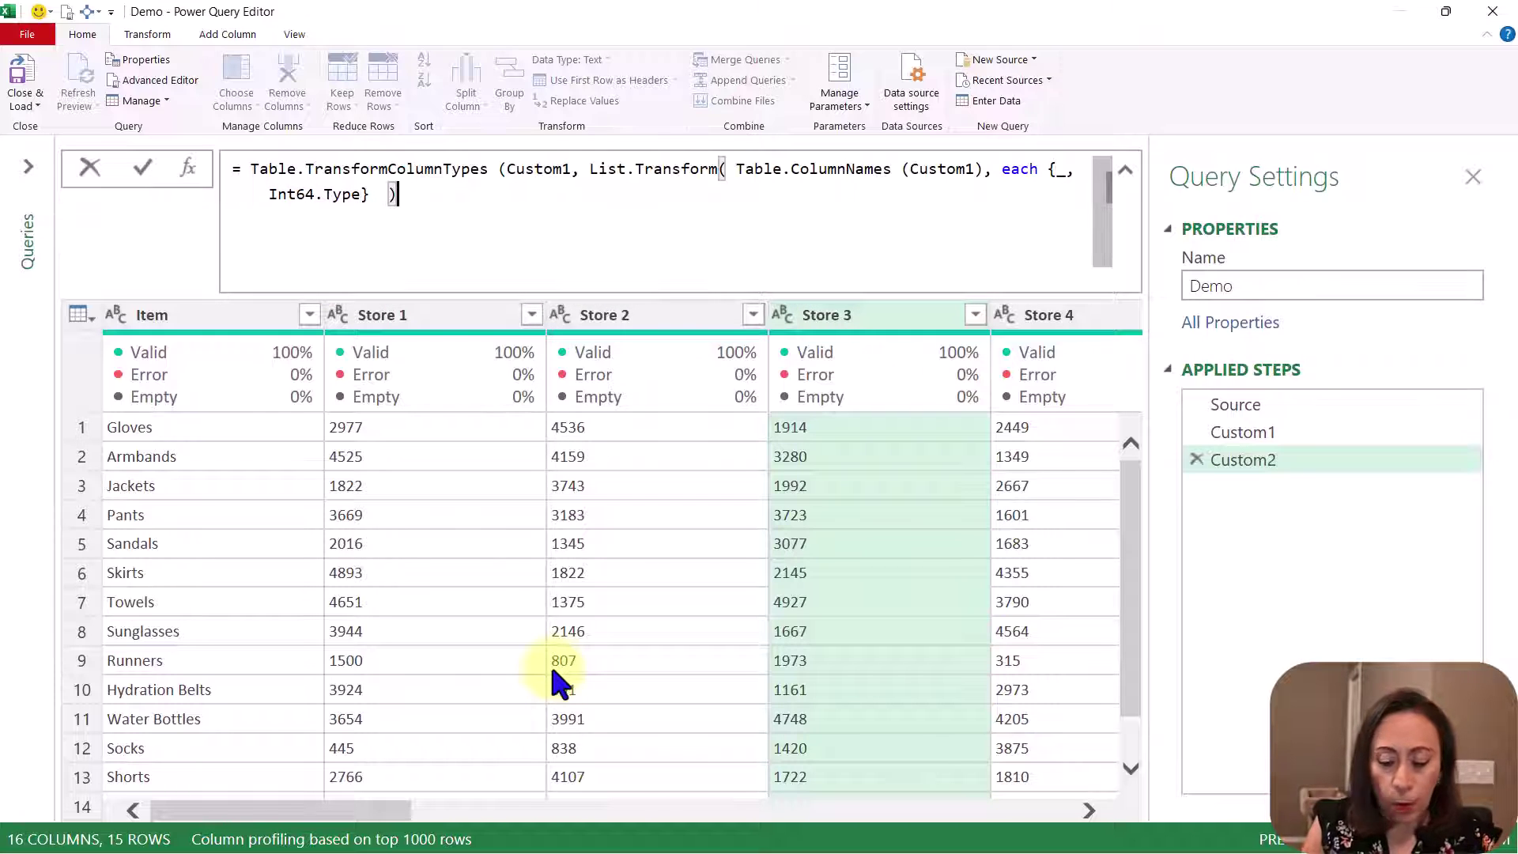
text())
key(Return)
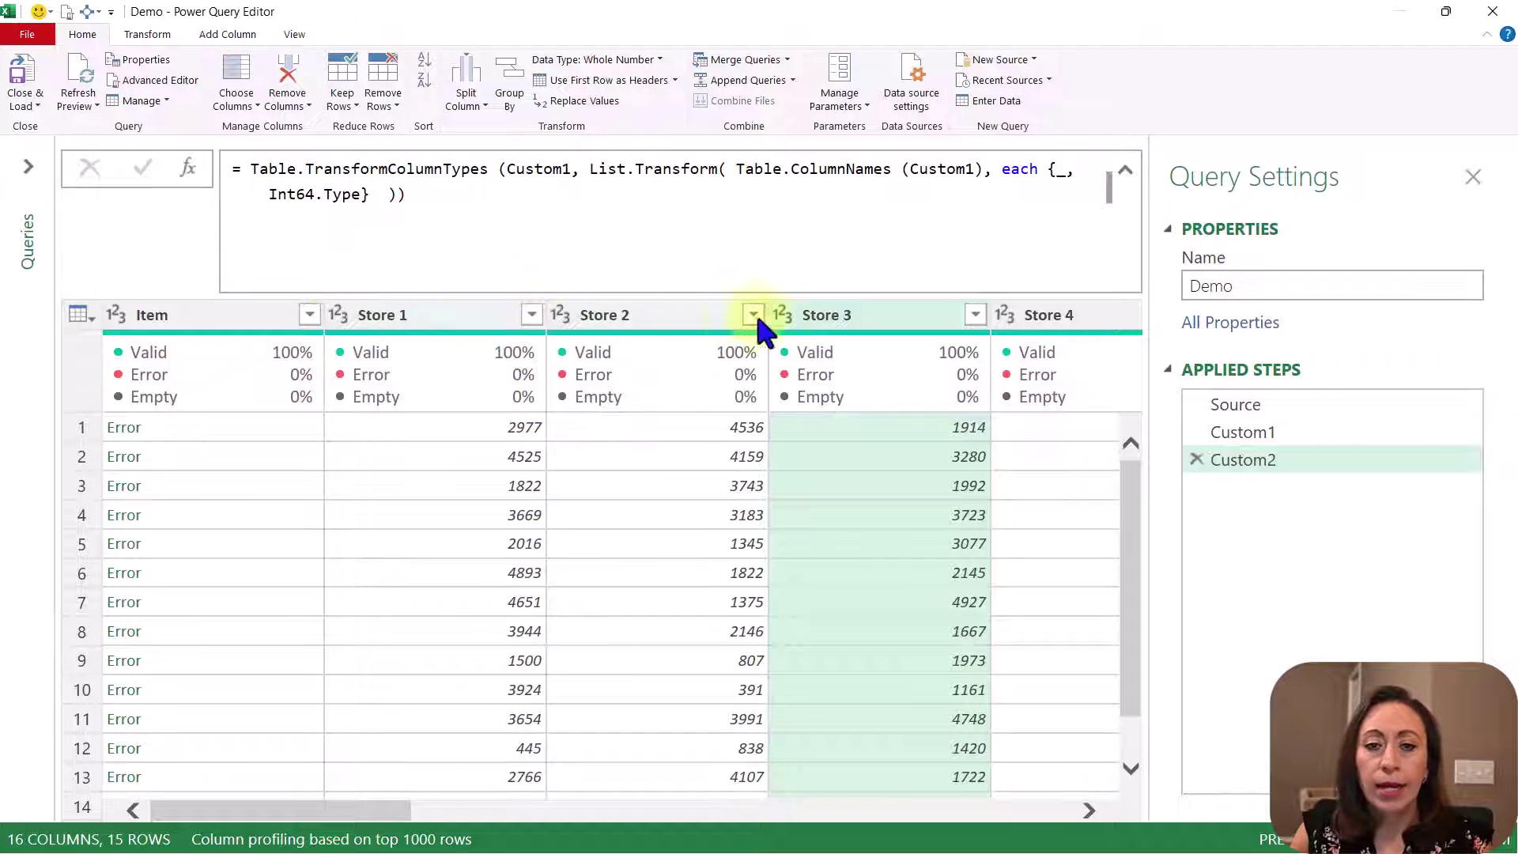
- Inspect the first Item error: DataFormat.Error, couldn't convert "Gloves" to Number
click(1073, 315)
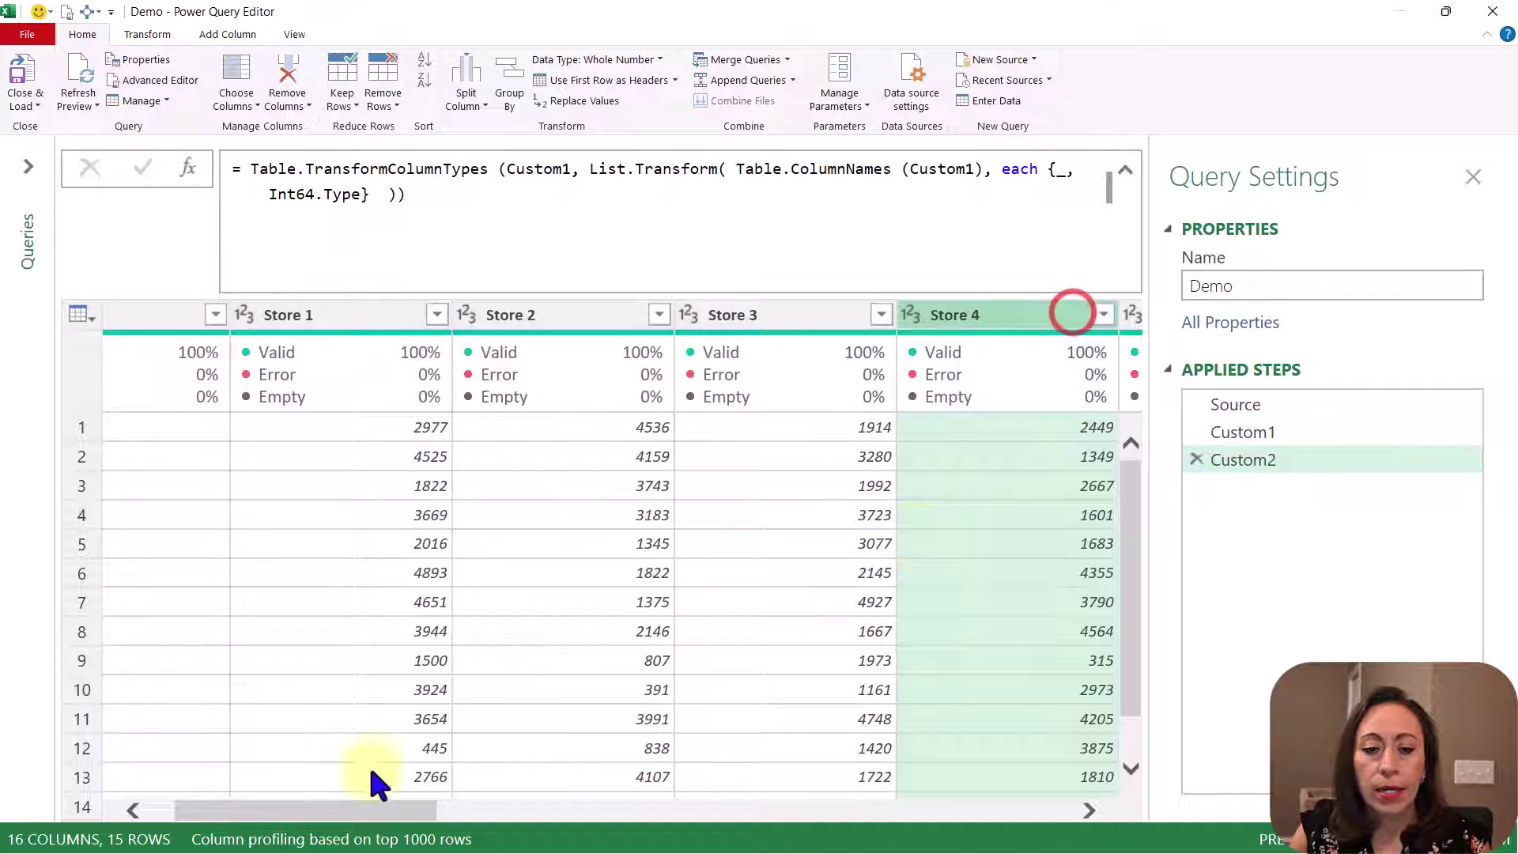
drag(383, 811, 129, 830)
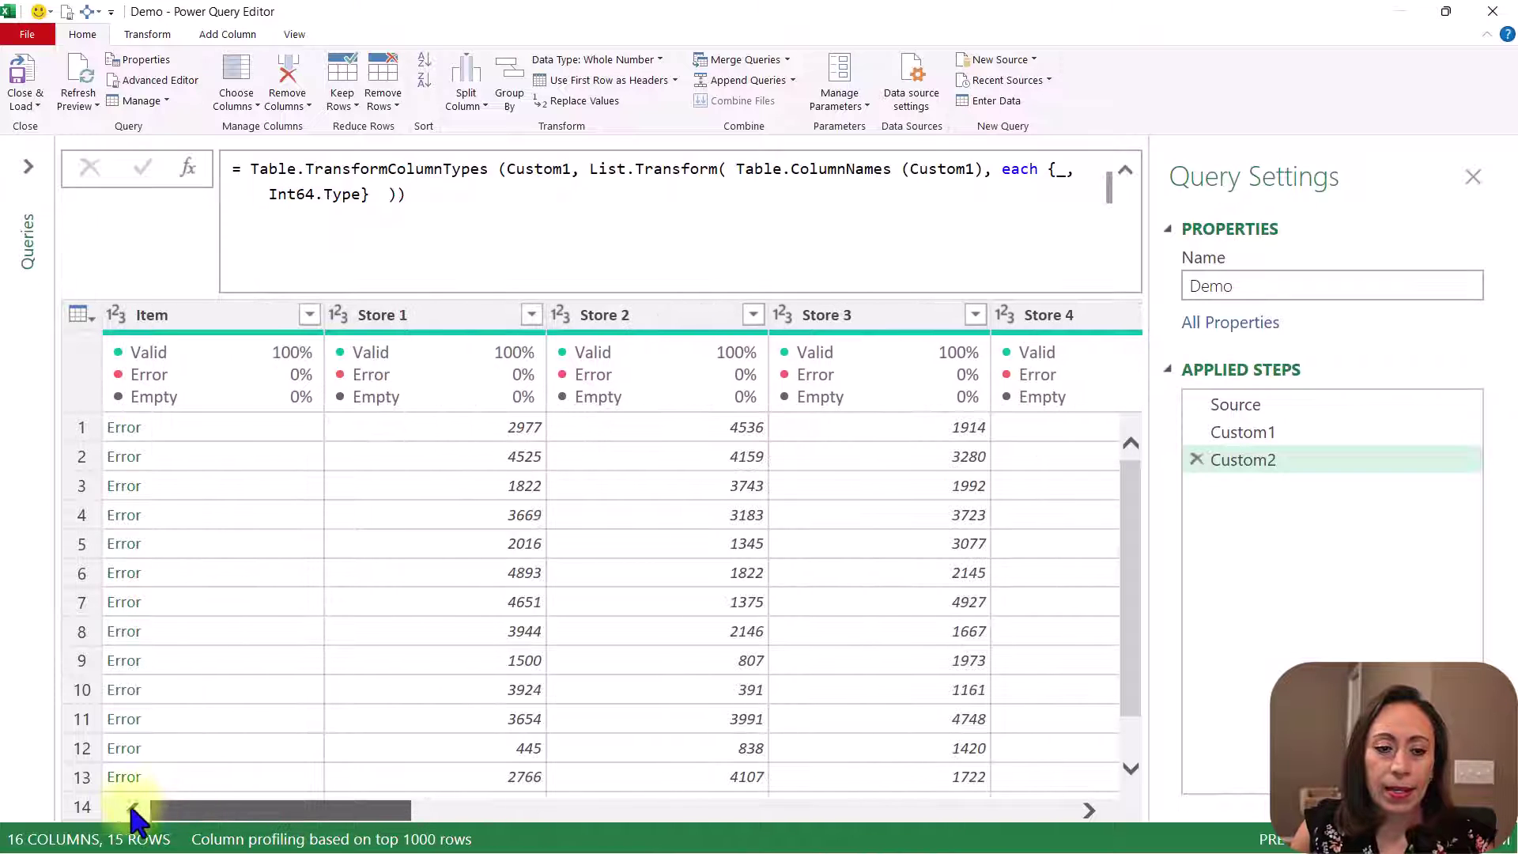
click(103, 695)
click(258, 312)
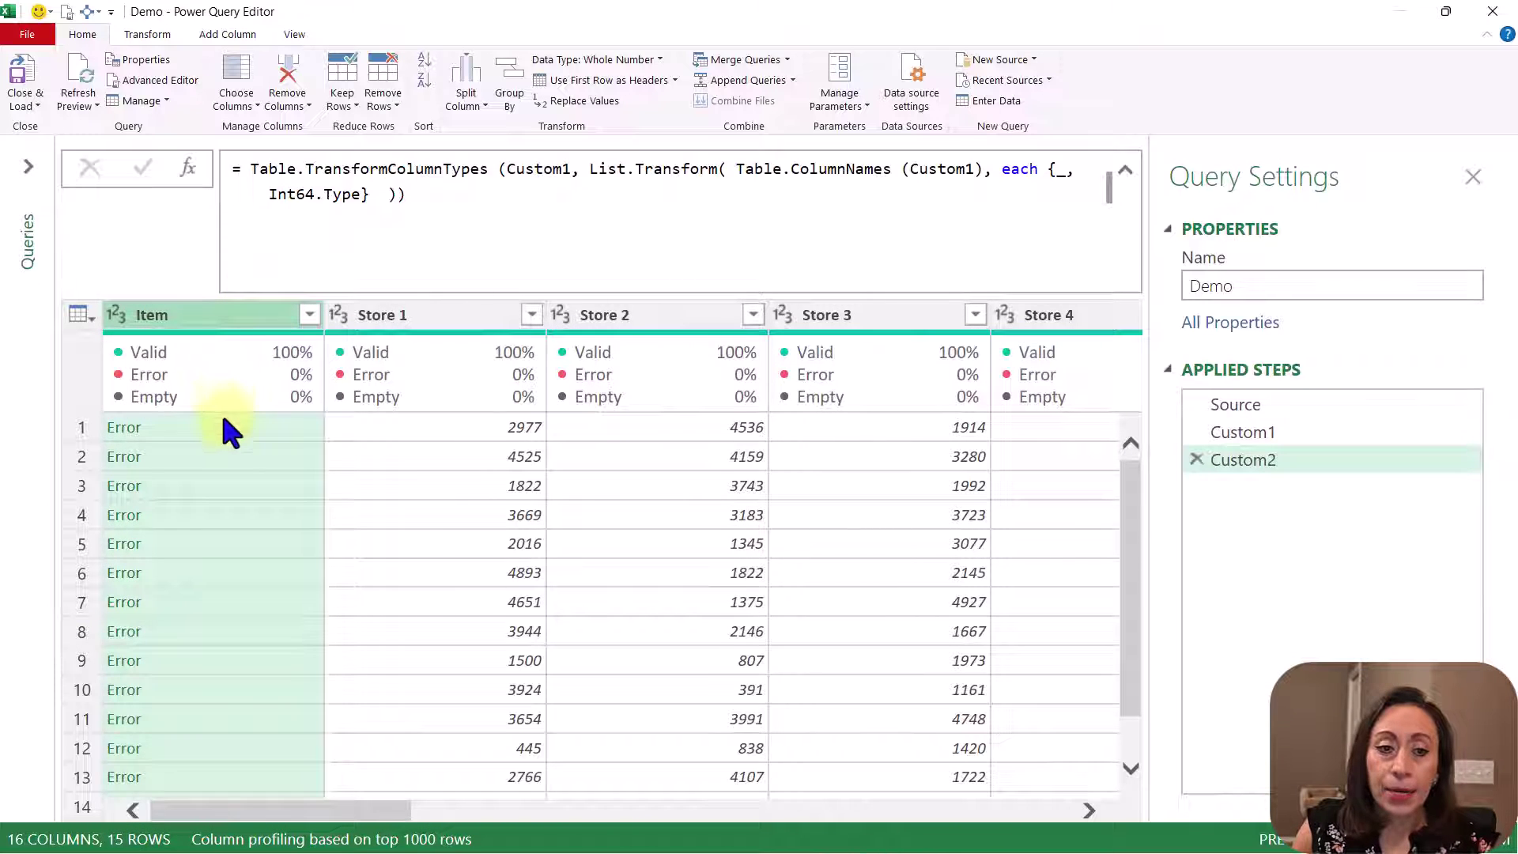
click(268, 427)
drag(262, 745, 101, 727)
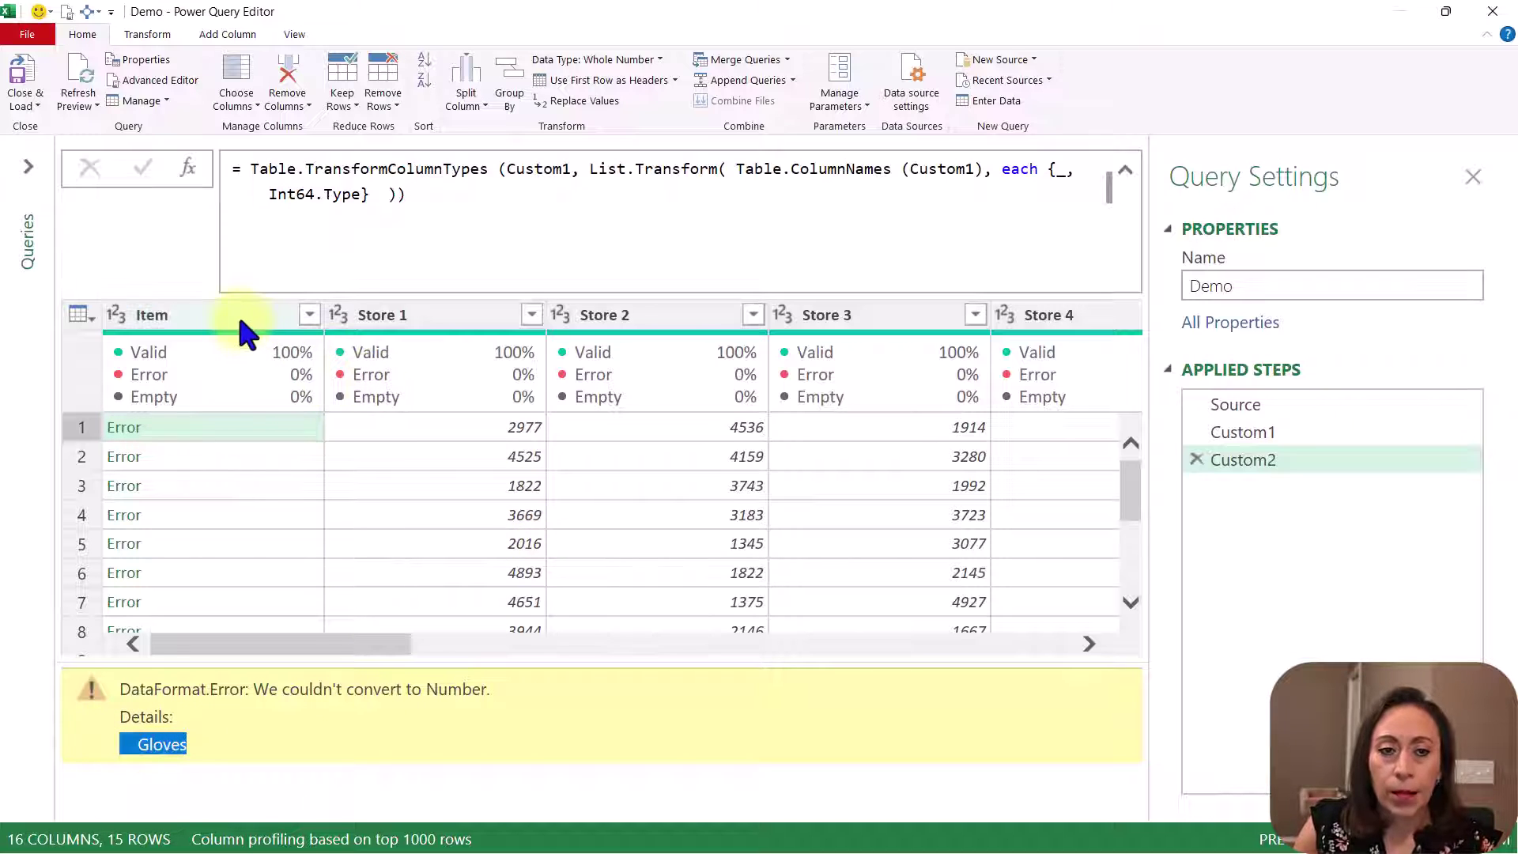
click(916, 213)
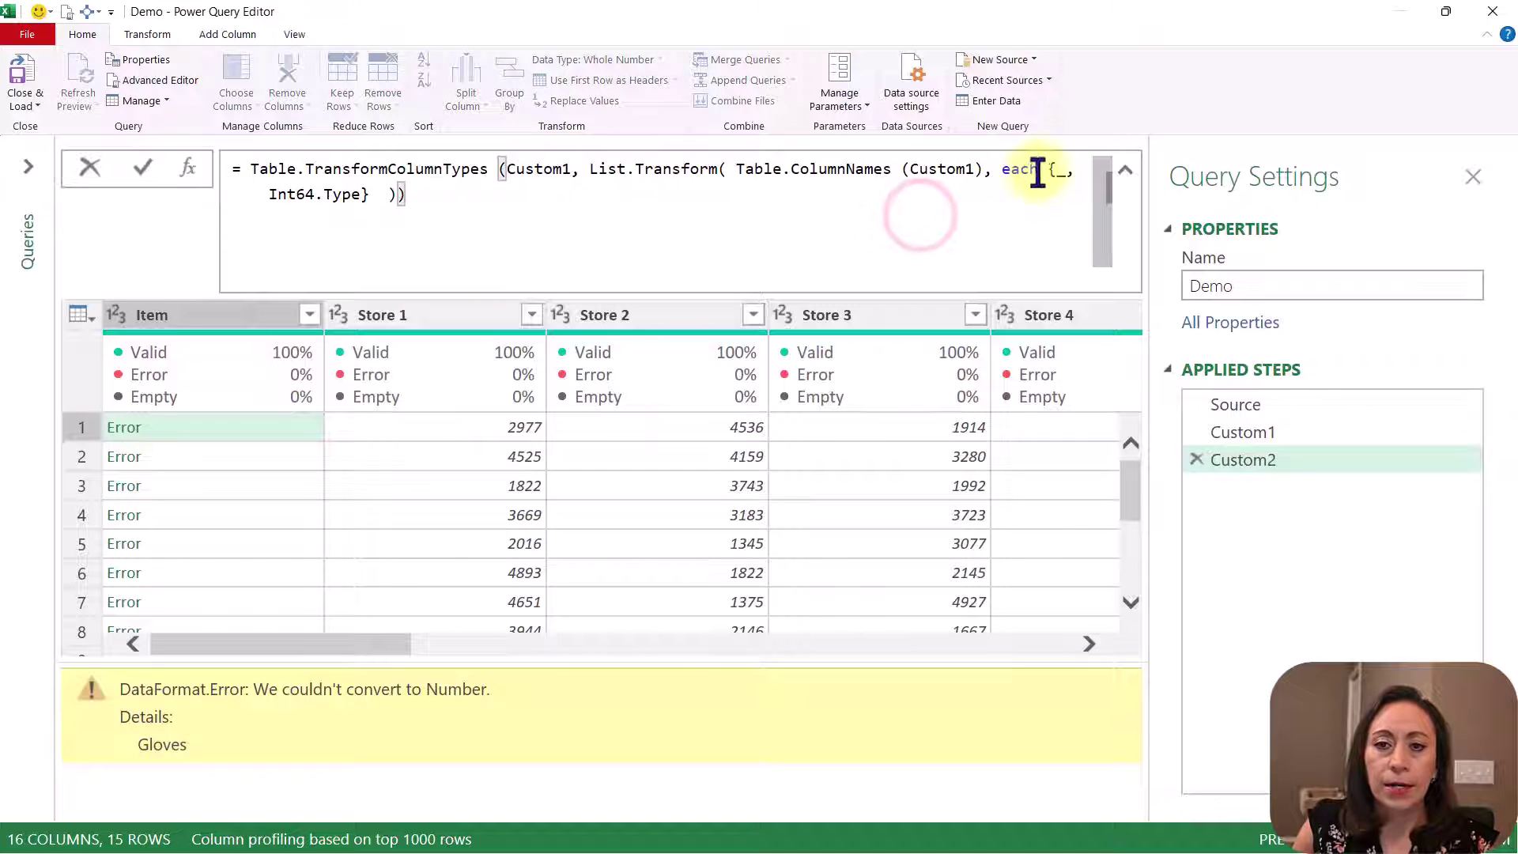
- Wrap Table.ColumnNames(Custom1) in List.Skip( ) so Item stays text and only Store columns convert
click(734, 172)
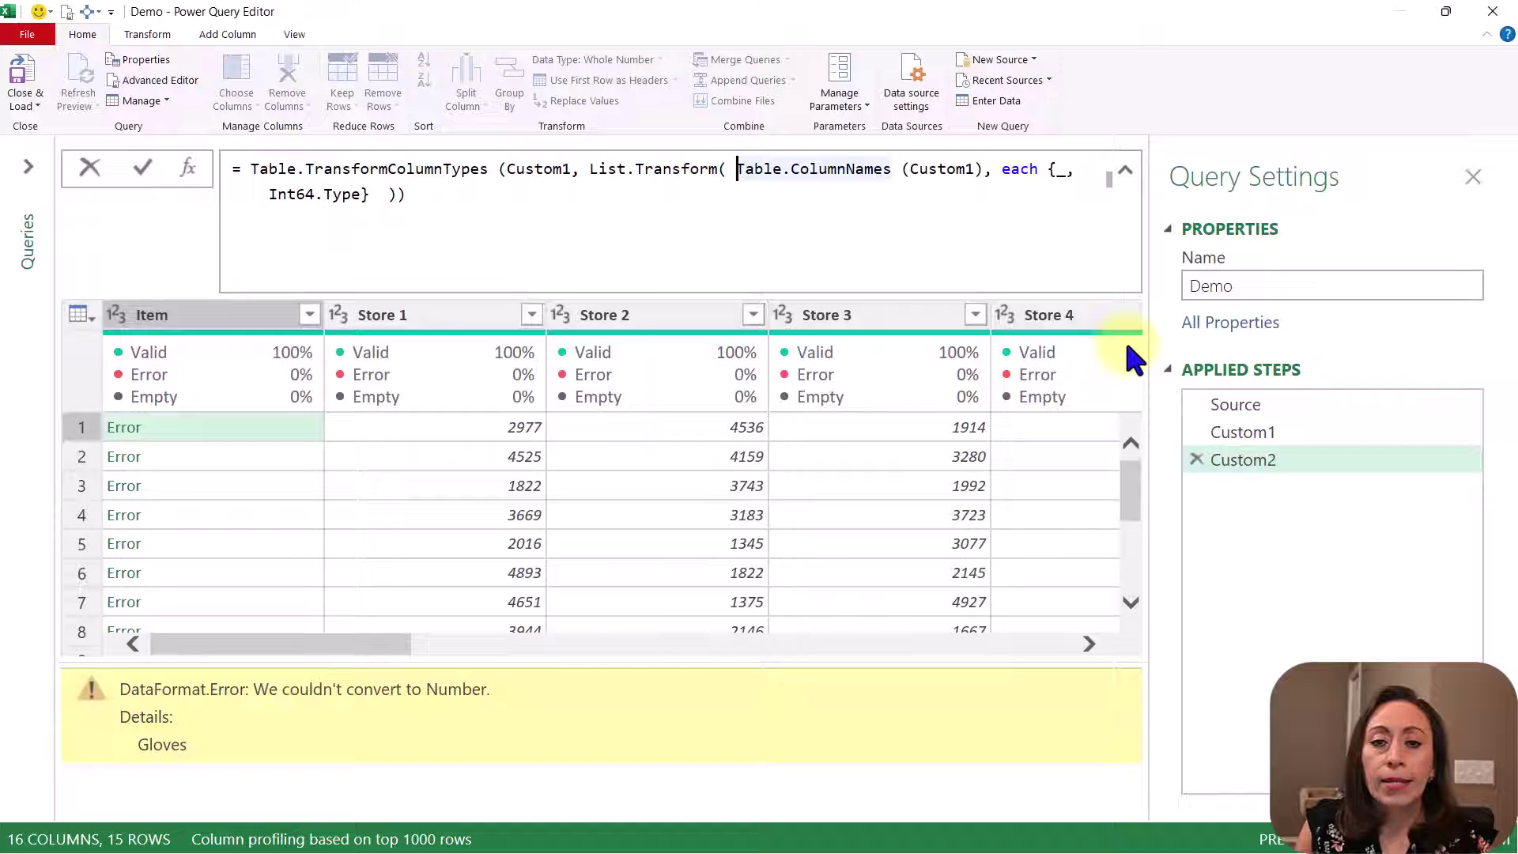
key(shift+Return)
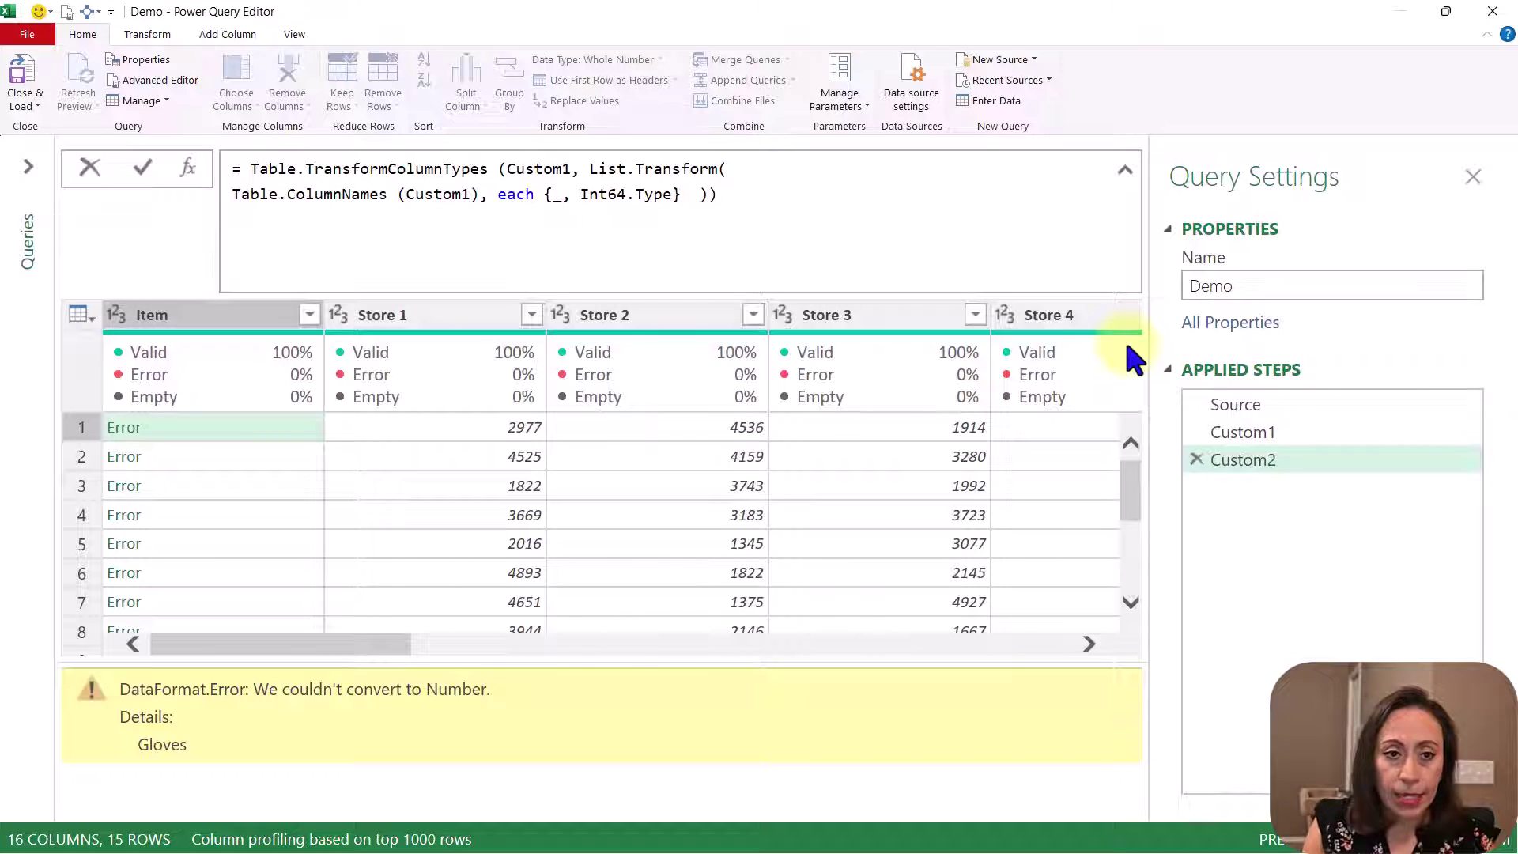
text(list )
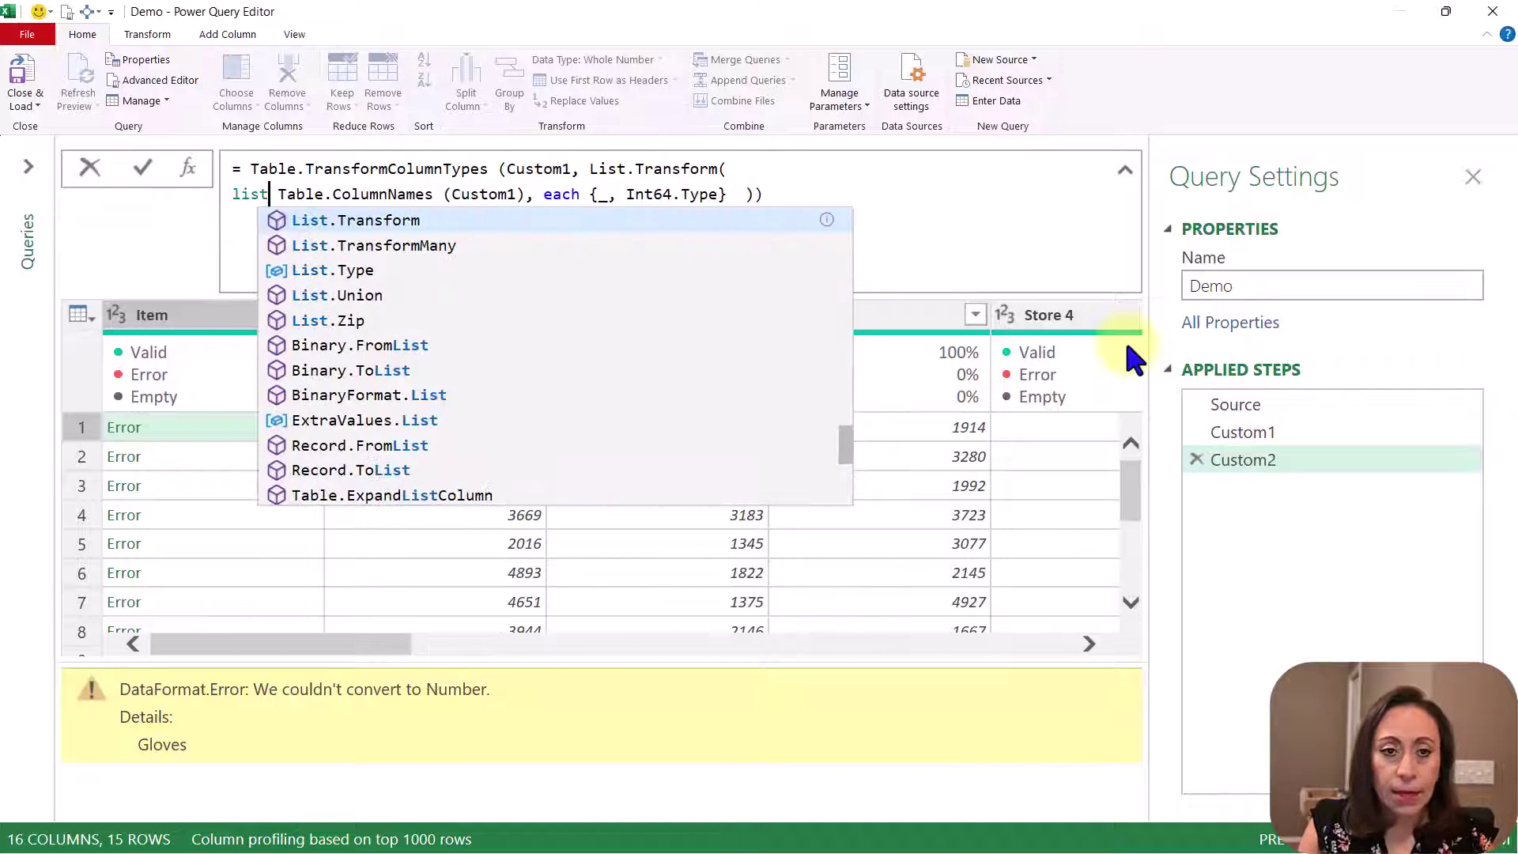
text(.sk)
key(Tab)
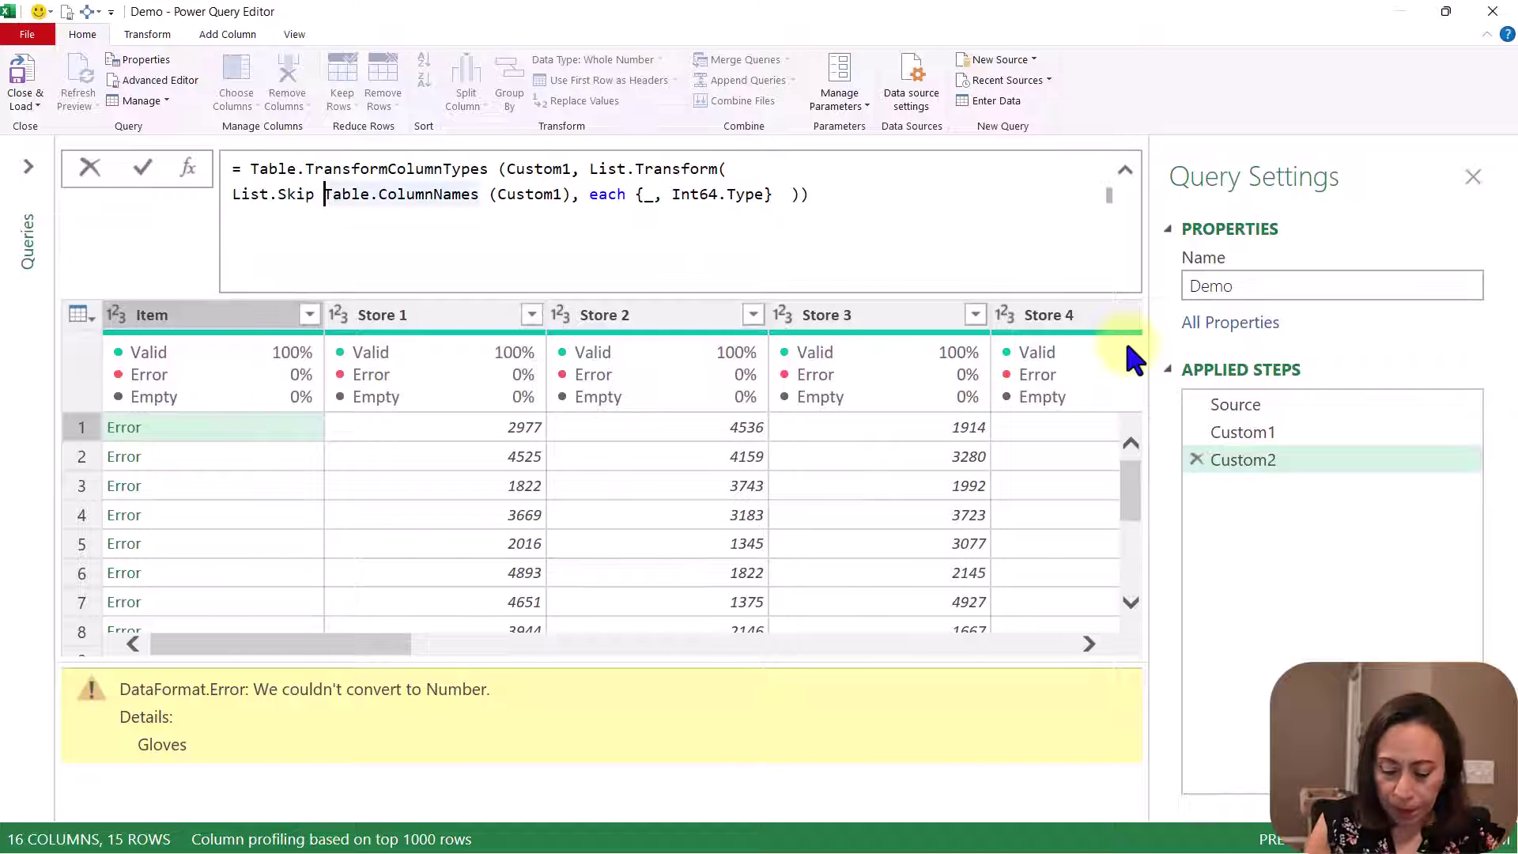
text(()
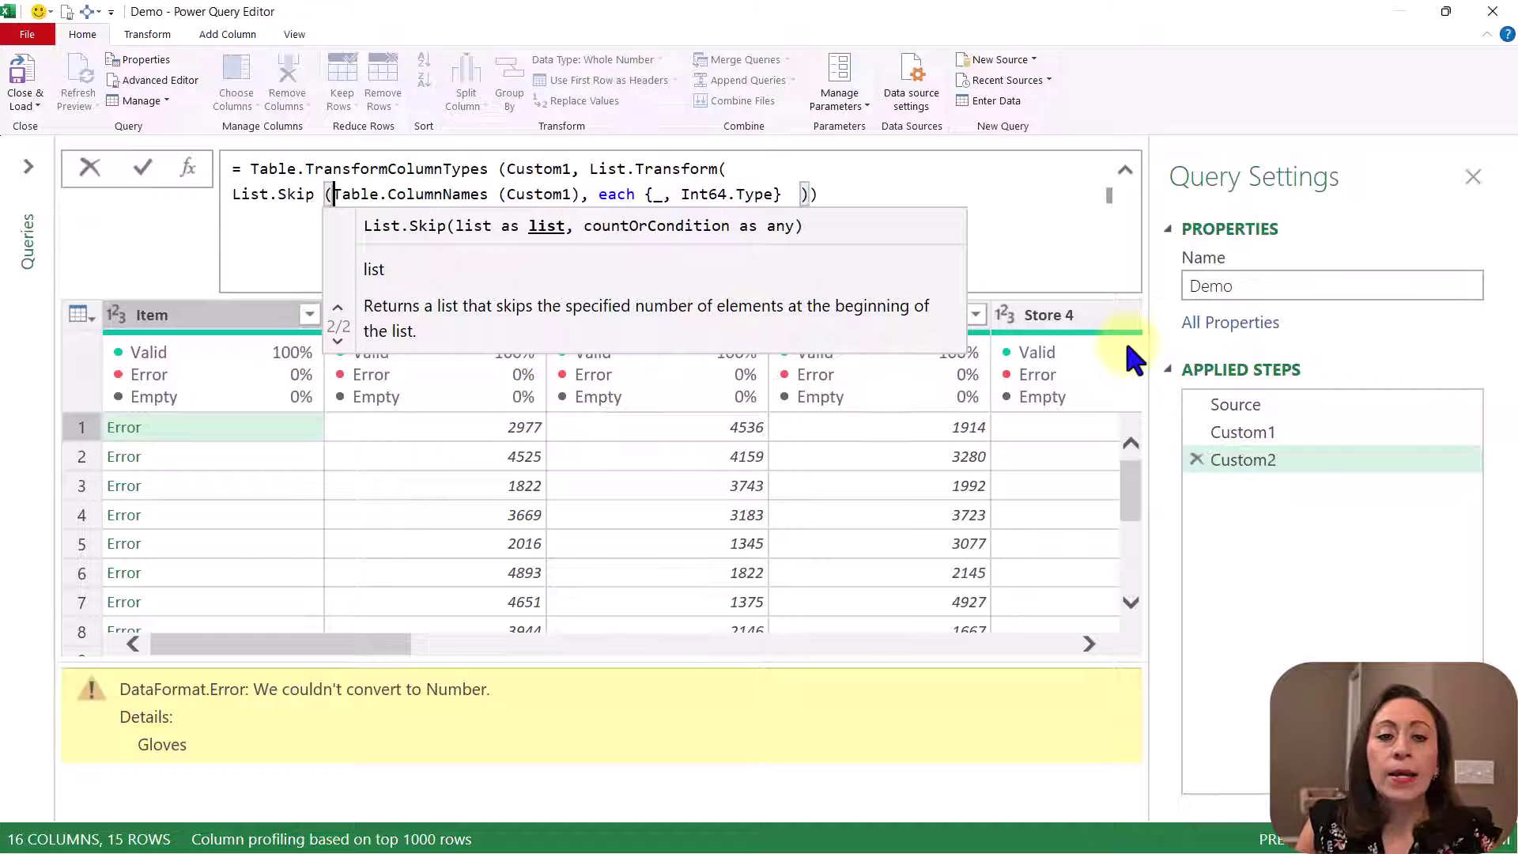
key(Right)
key(Right)
key(Right)
key(Right)
key(Right)
key(Right)
key(Right)
key(Right)
key(Right)
key(Right)
key(Right)
key(Right)
key(Right)
key(Right)
key(Right)
key(Right)
key(Right)
key(Right)
key(Right)
key(Right)
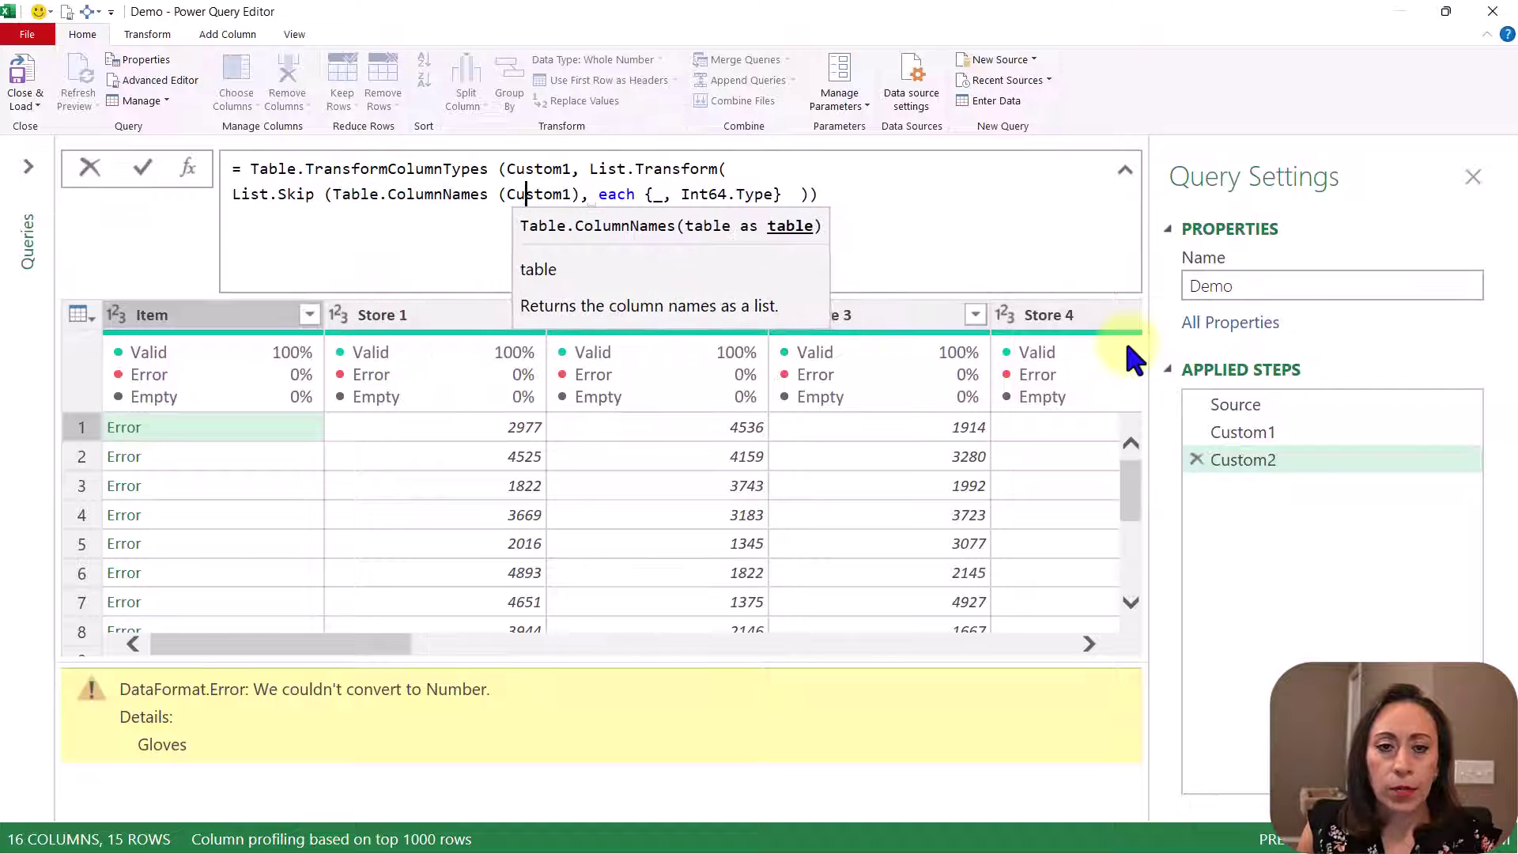
key(Right)
key(Right)
key(Right)
key(Right)
key(Right)
key(Right)
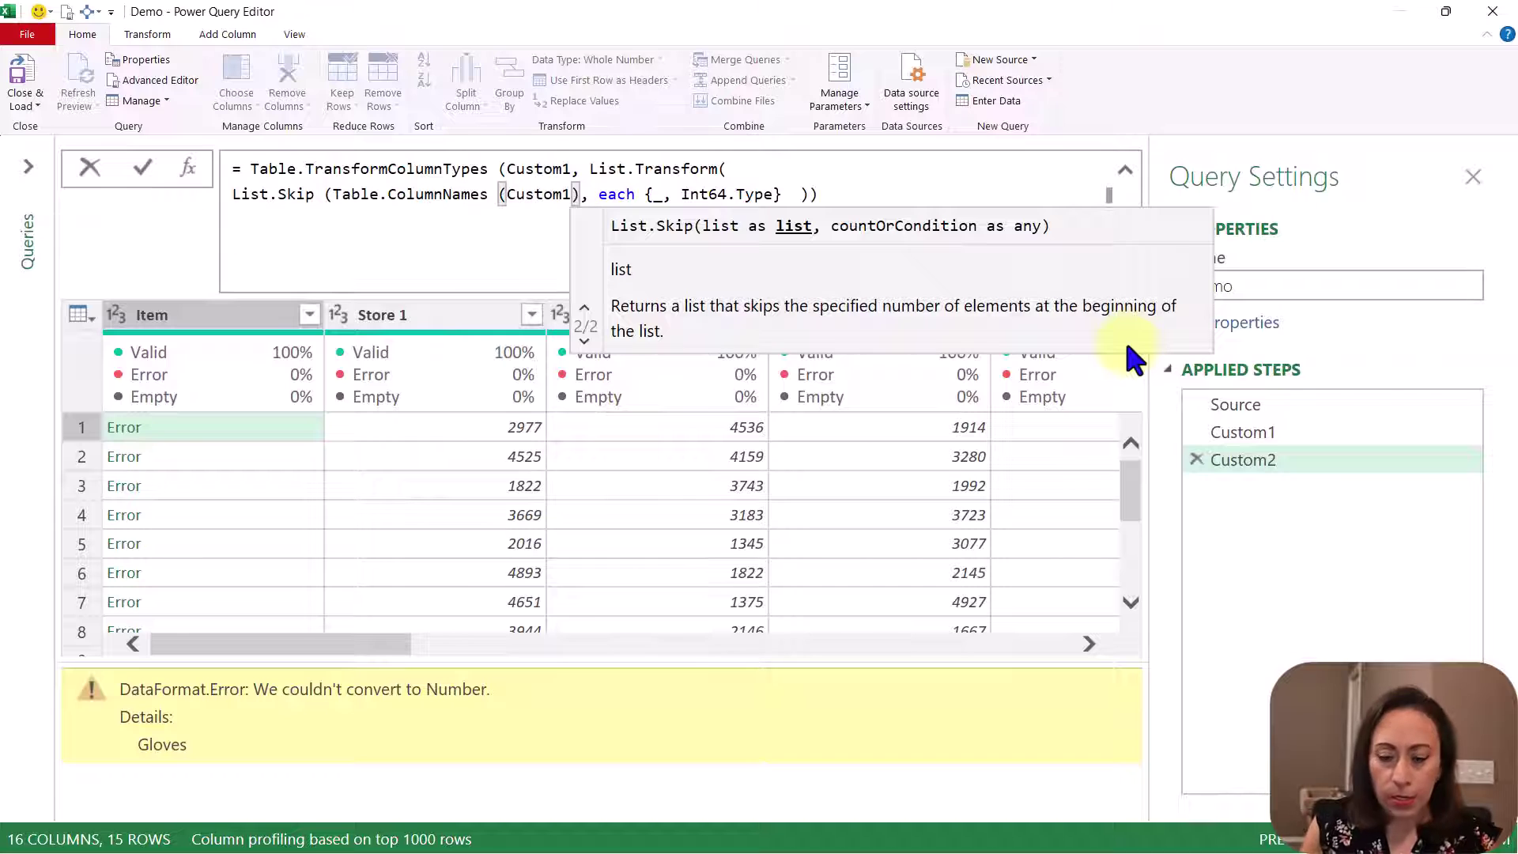
text())
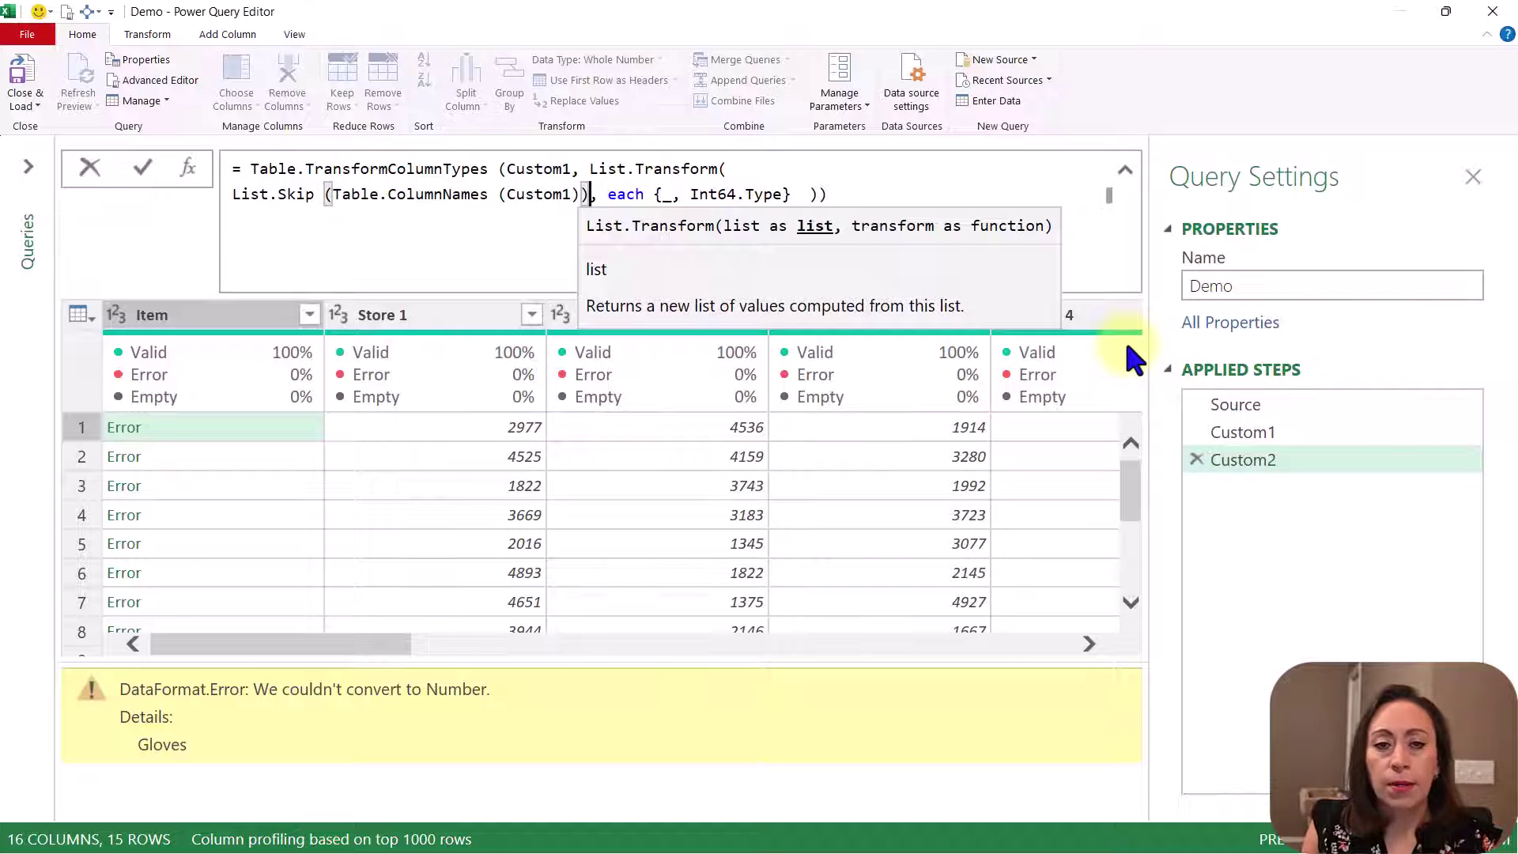
key(Return)
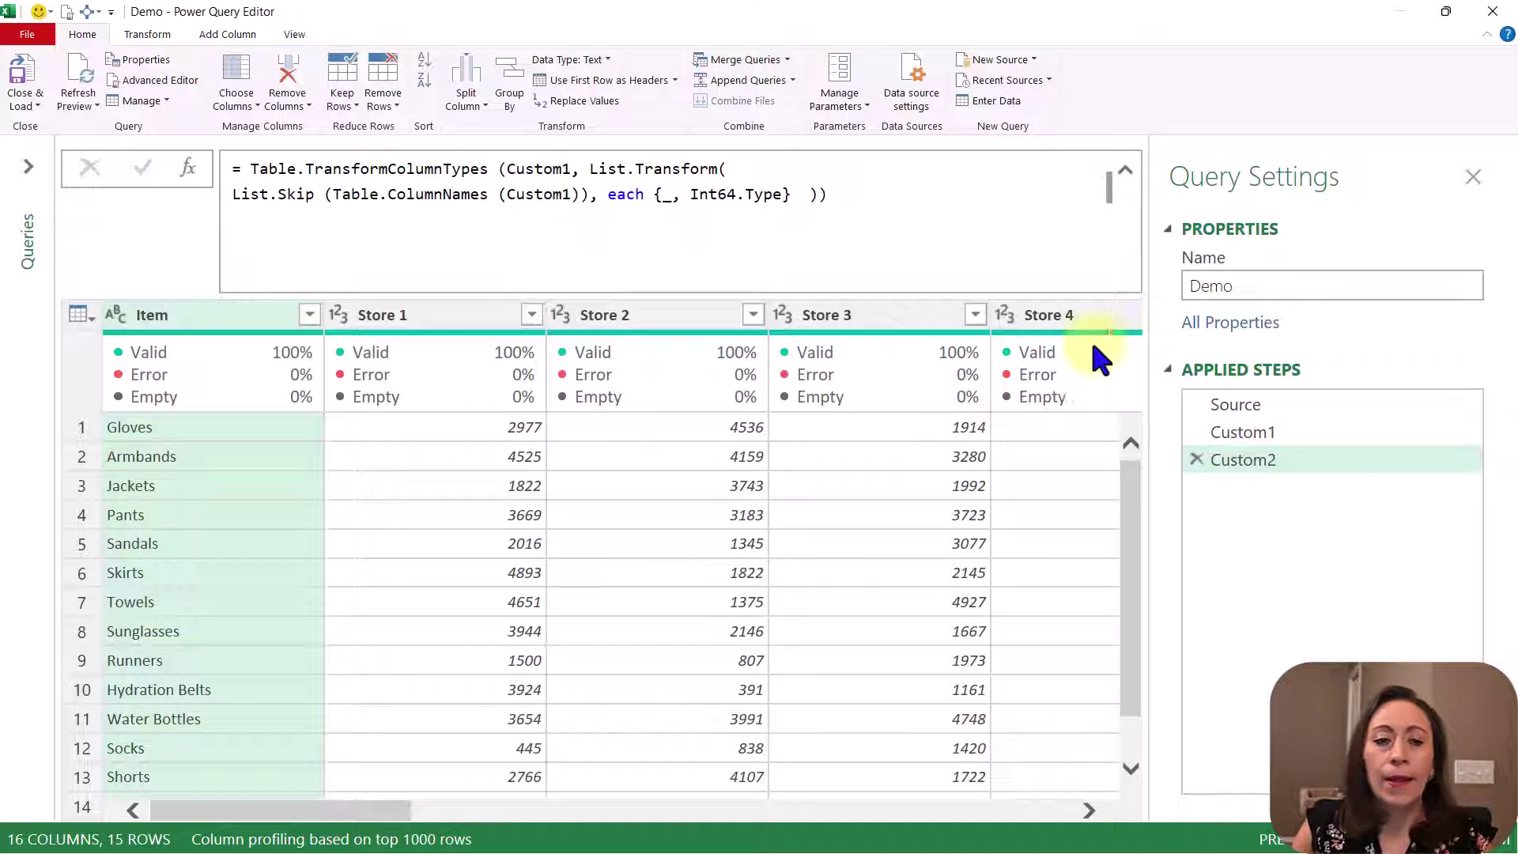
click(176, 317)
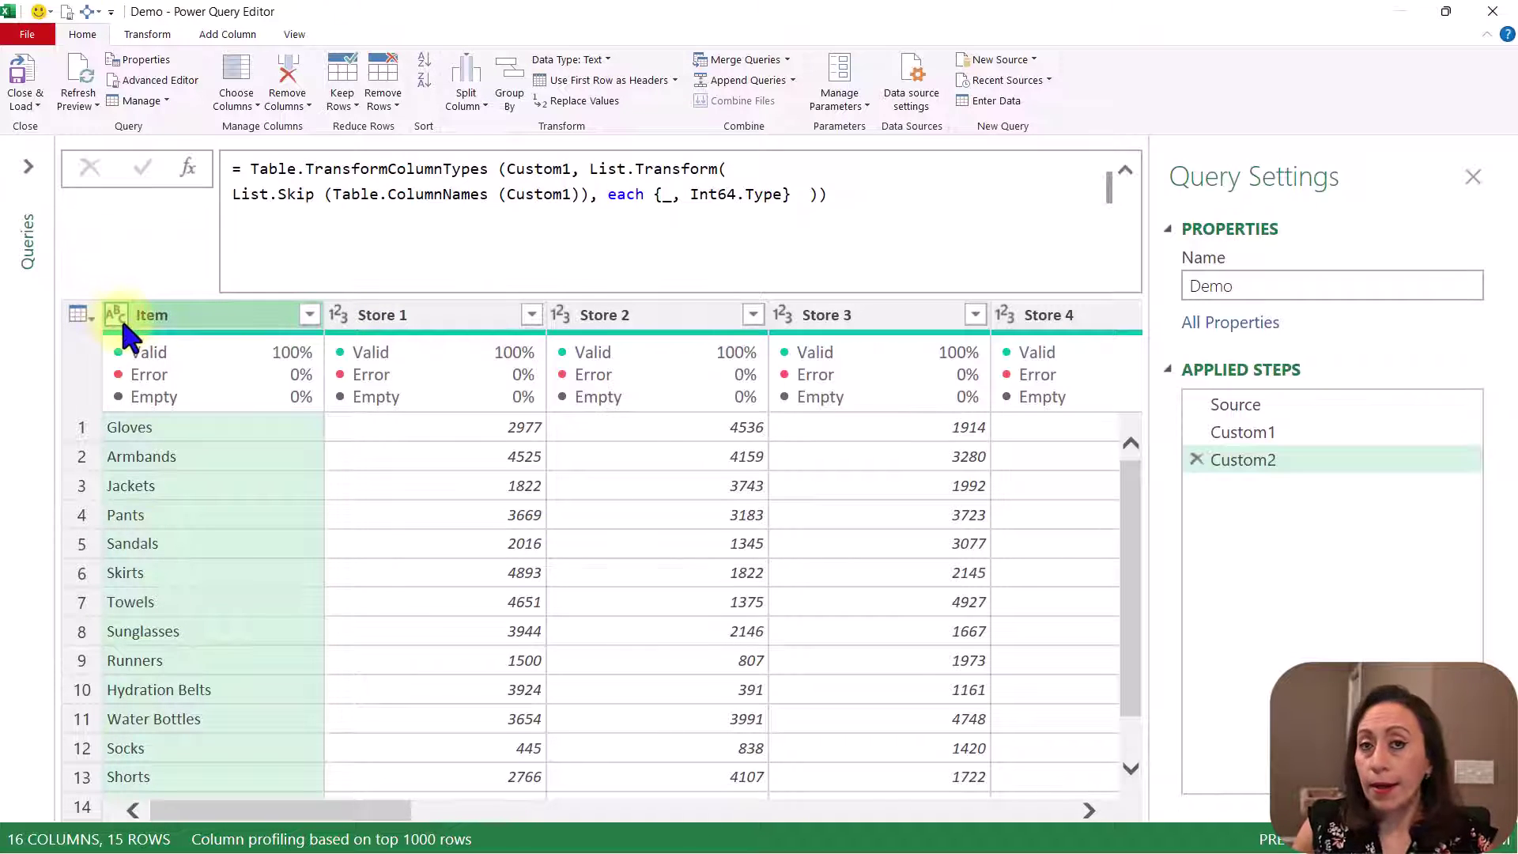
click(377, 315)
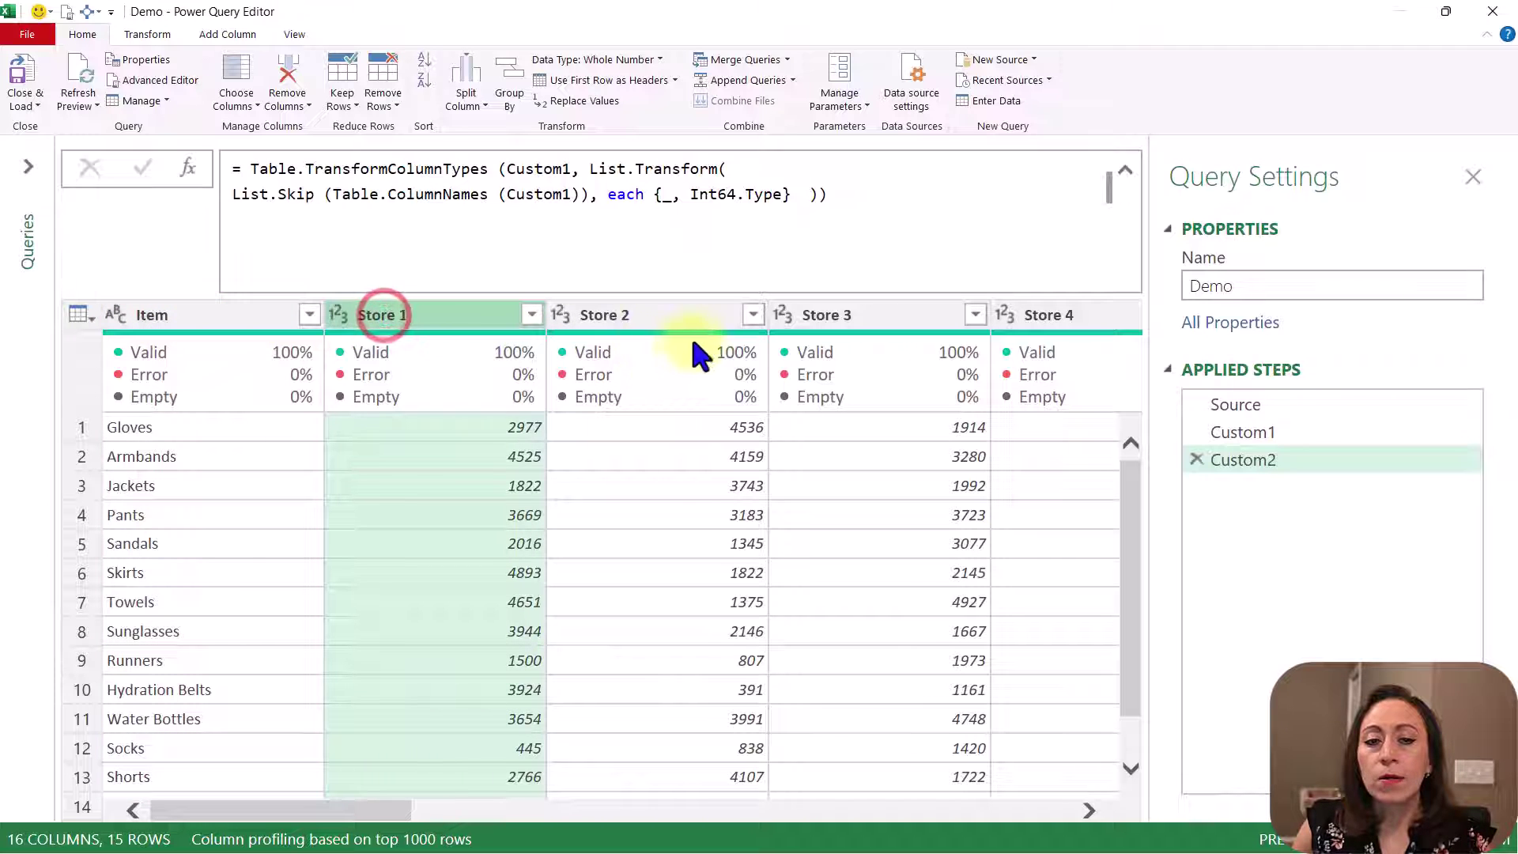
drag(390, 809, 249, 842)
mouse_move(973, 337)
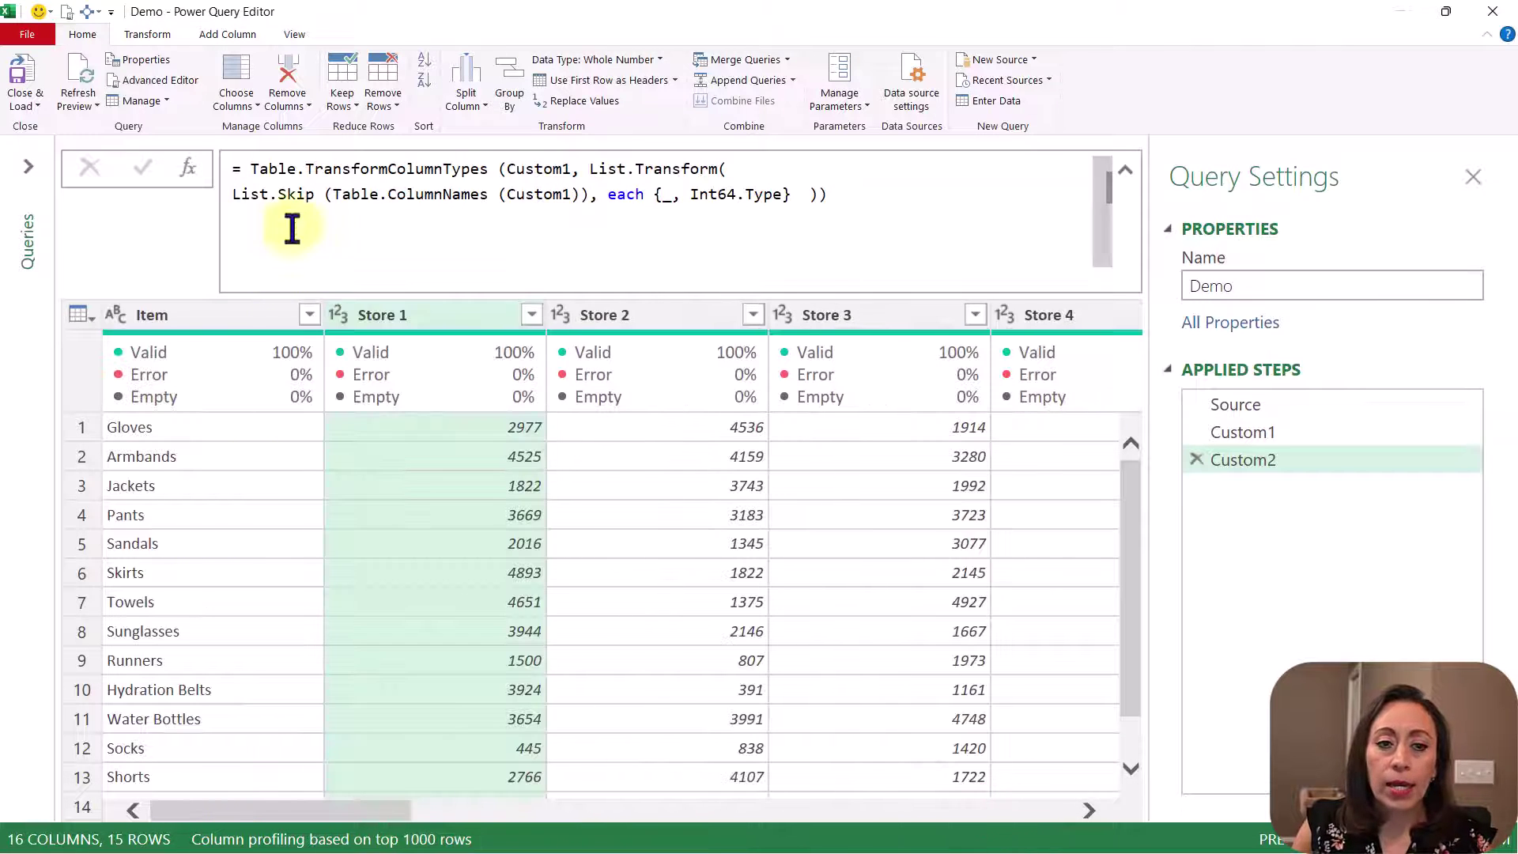